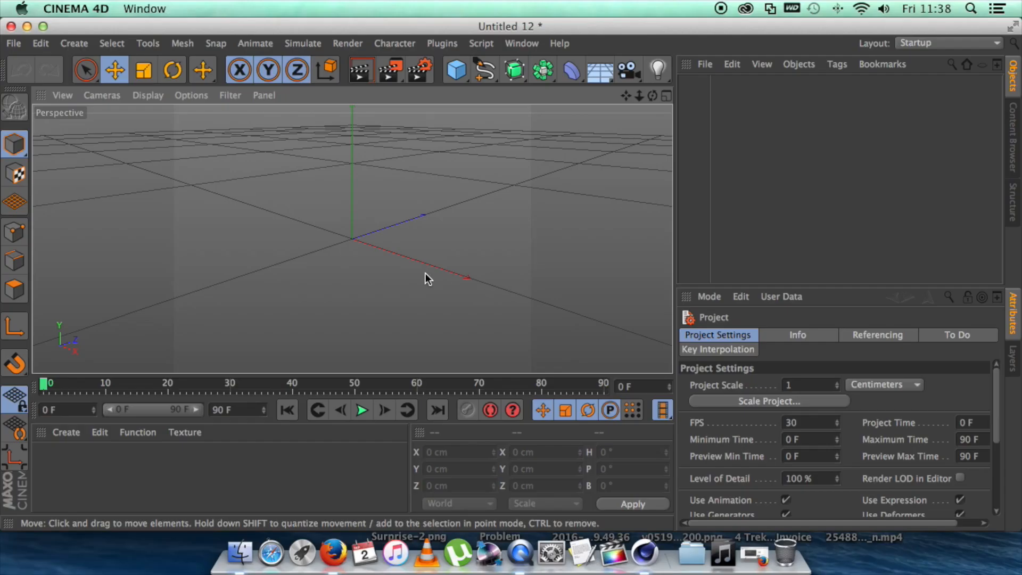
Step: Merge Spiderman.obj into the scene via Merge Objects at import scale 30
left_click(705, 64)
left_click(722, 89)
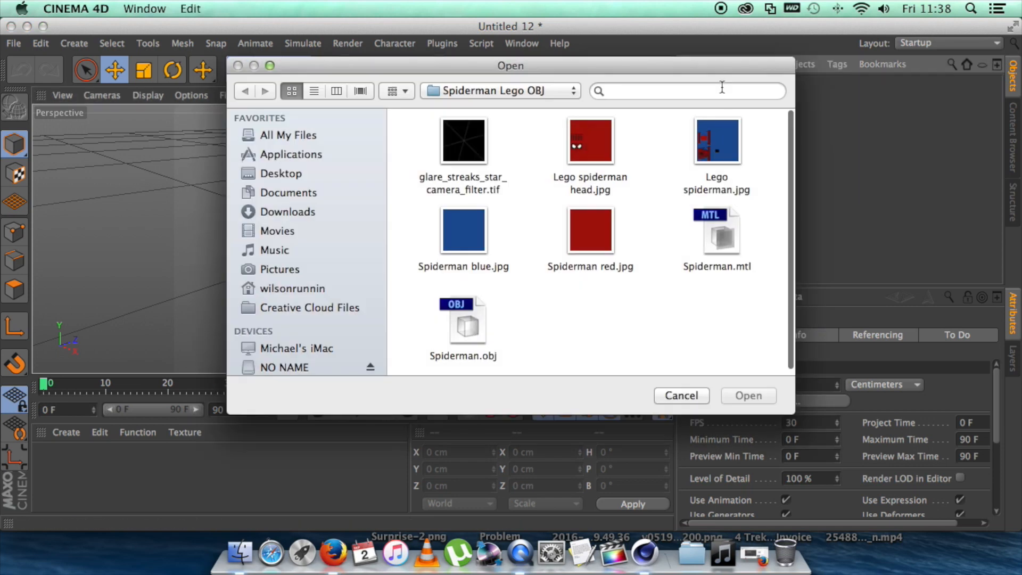
left_click(459, 315)
left_click(750, 396)
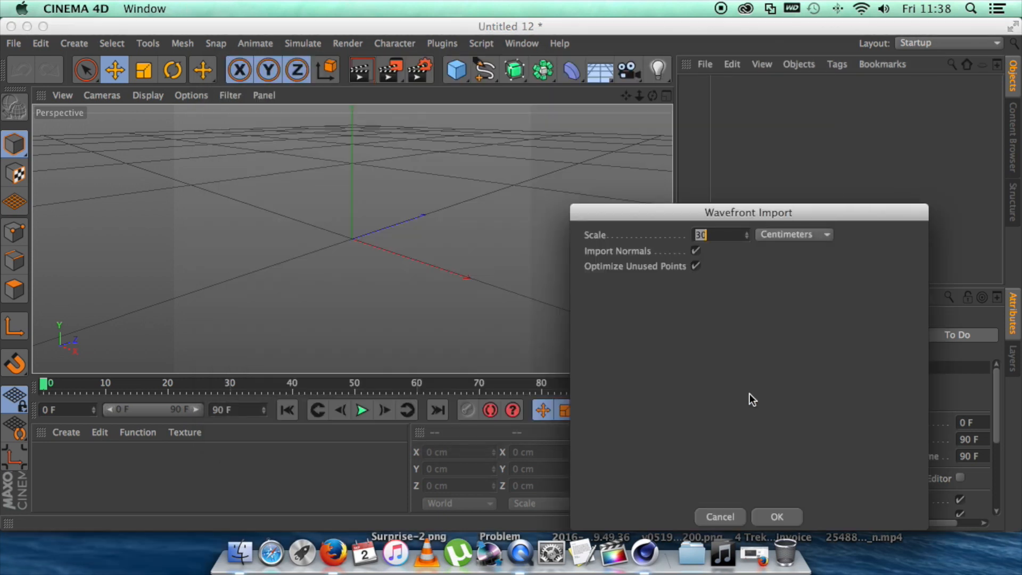
double_click(701, 233)
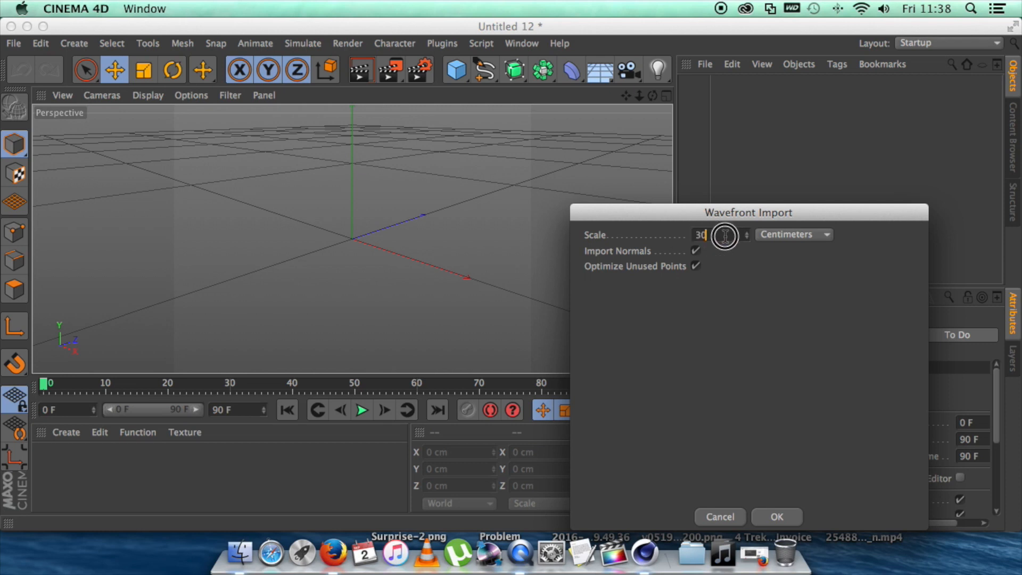
type("30")
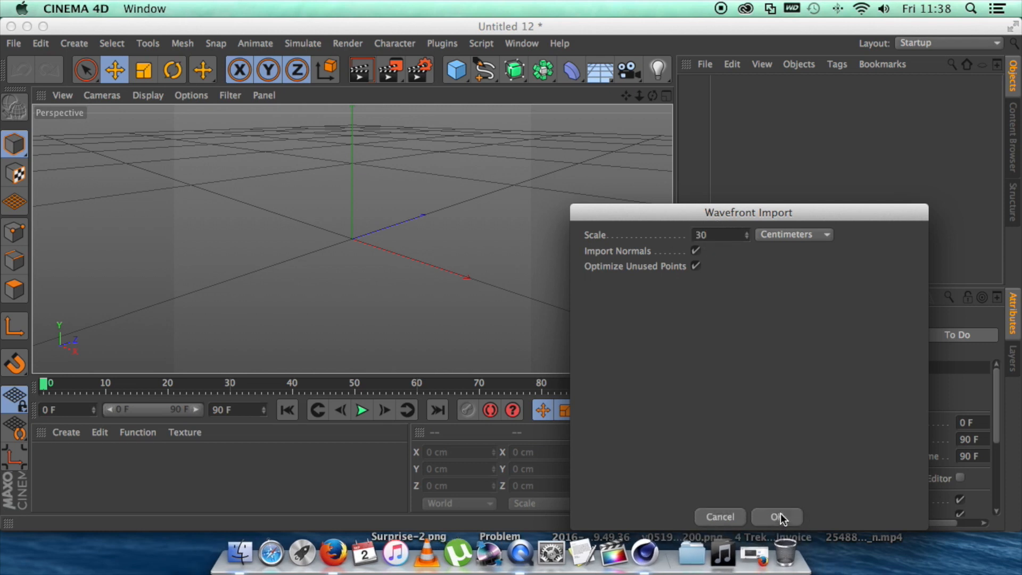
left_click(779, 517)
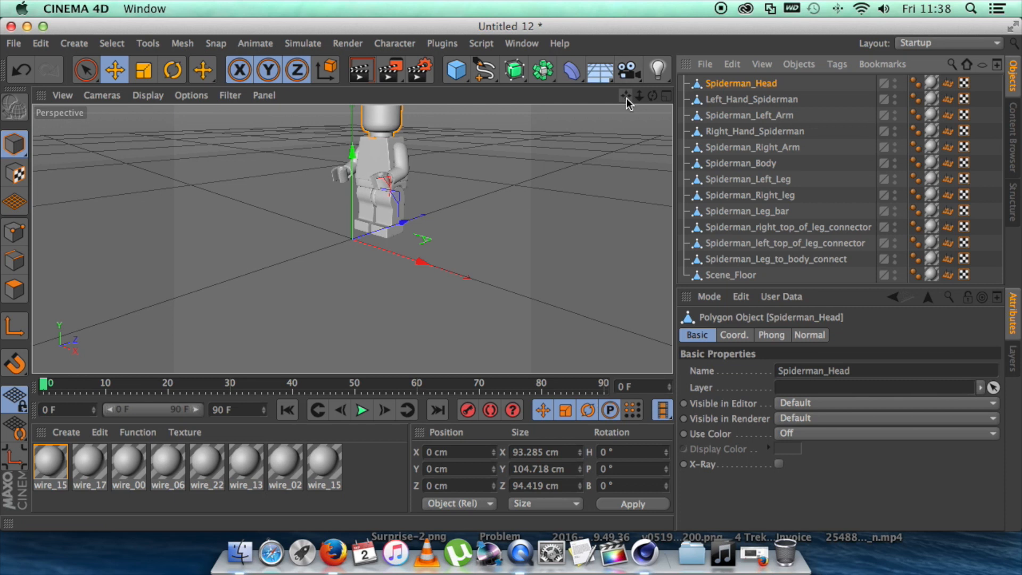
Step: Group all twelve Spiderman parts under a new null and rename it Spiderman
left_click_drag(627, 96, 646, 104)
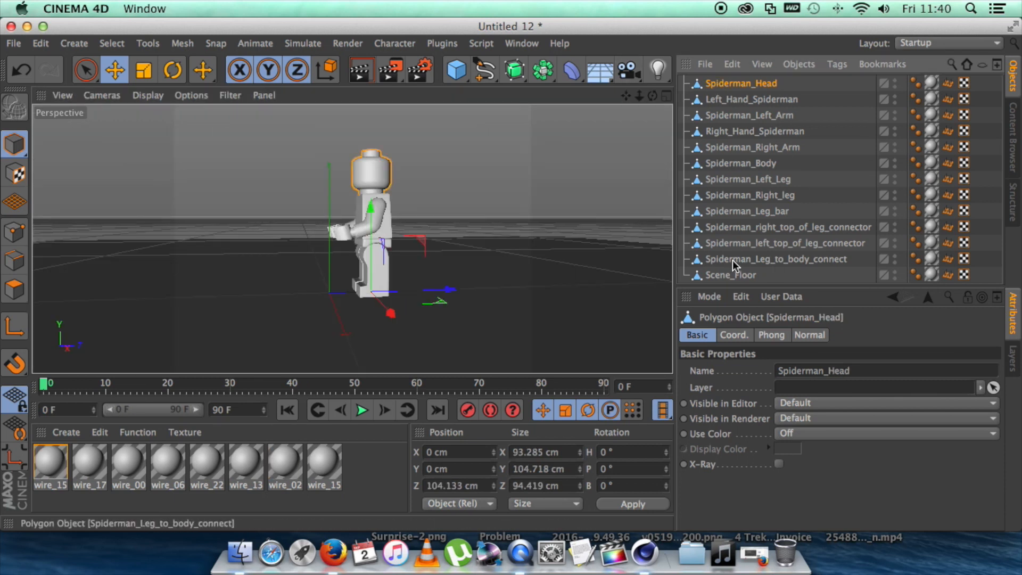
left_click(732, 260, "shift")
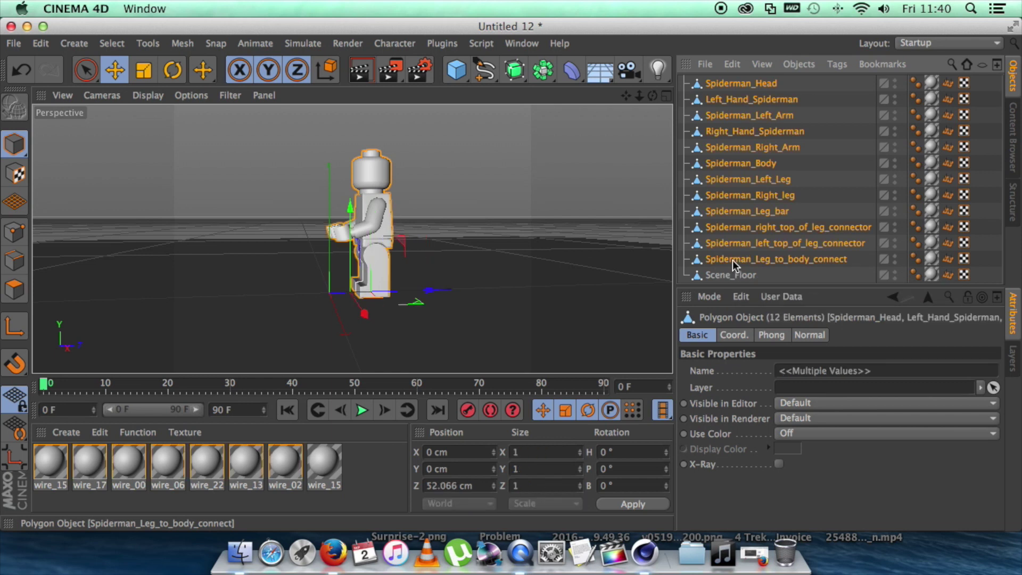
right_click(731, 212)
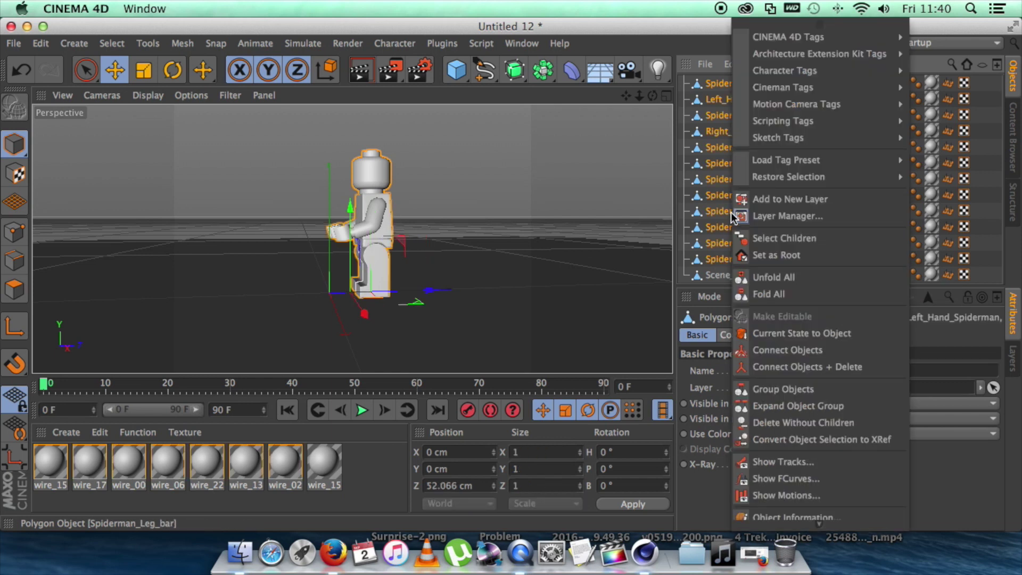
left_click(791, 391)
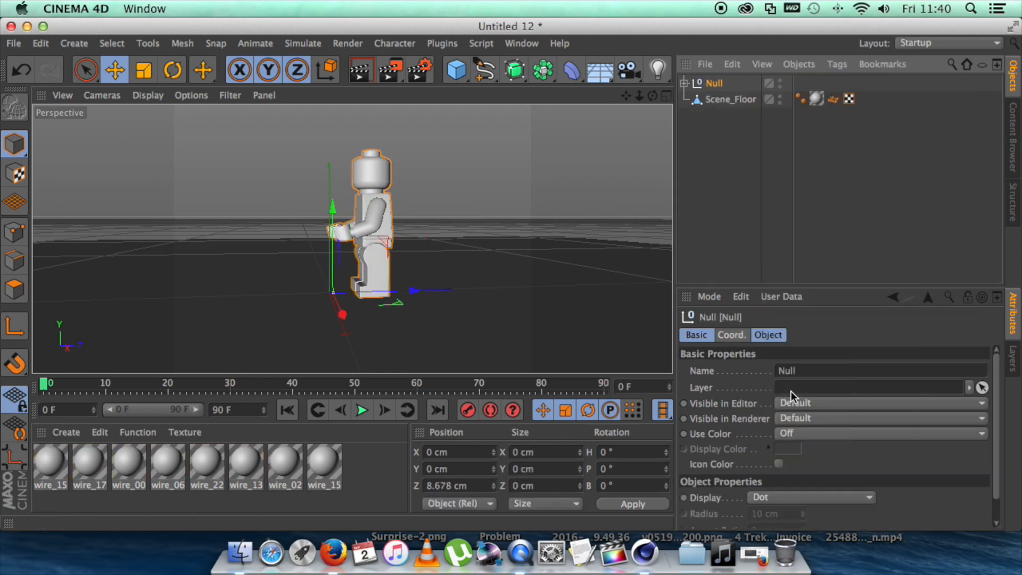
double_click(716, 83)
type("pierna")
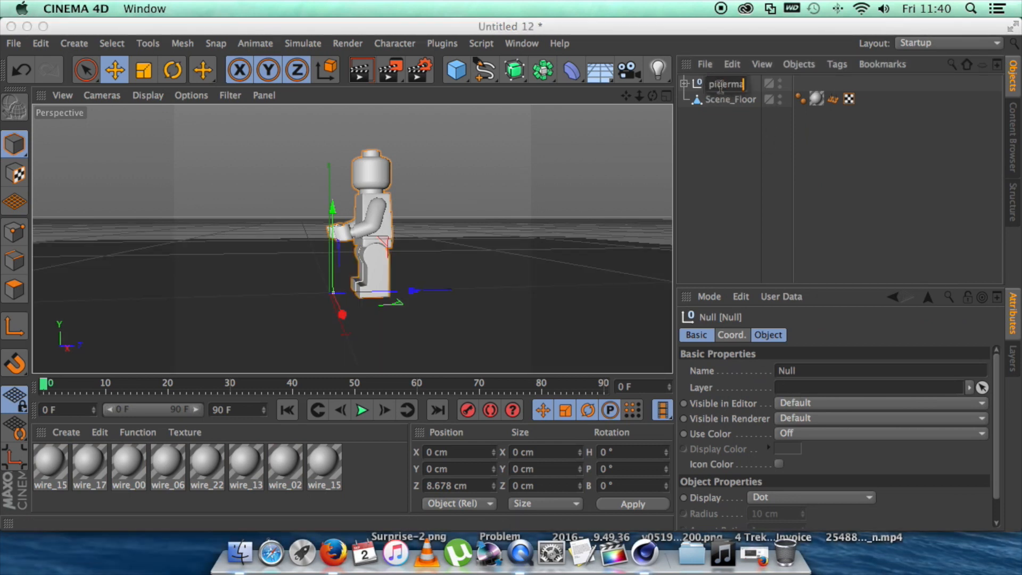
type("n")
key("Return")
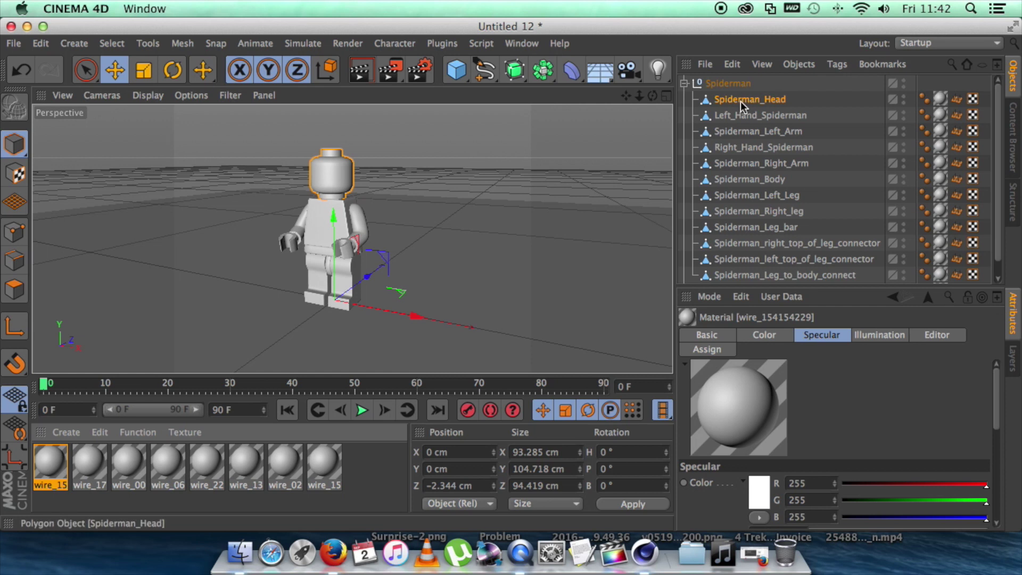
left_click(743, 102)
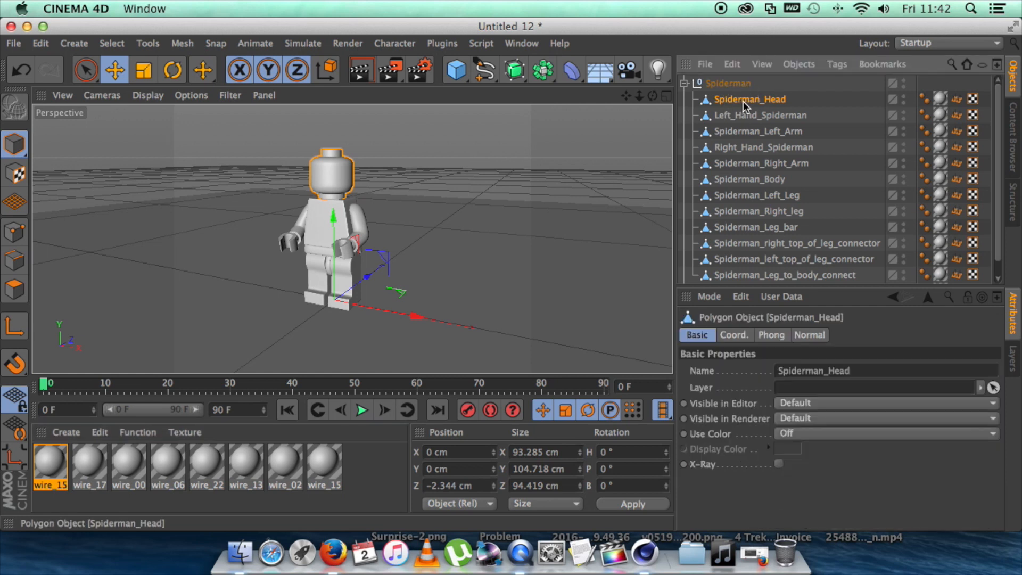
Step: Load 'Lego spiderman head.jpg' as the head material's colour texture without copying to the project
double_click(50, 466)
left_click(263, 271)
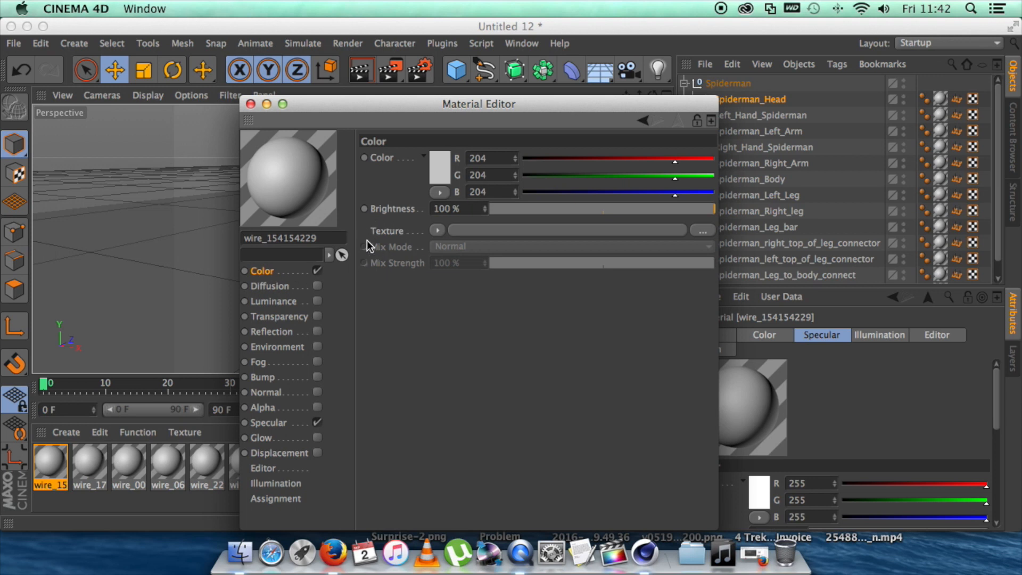
left_click(706, 231)
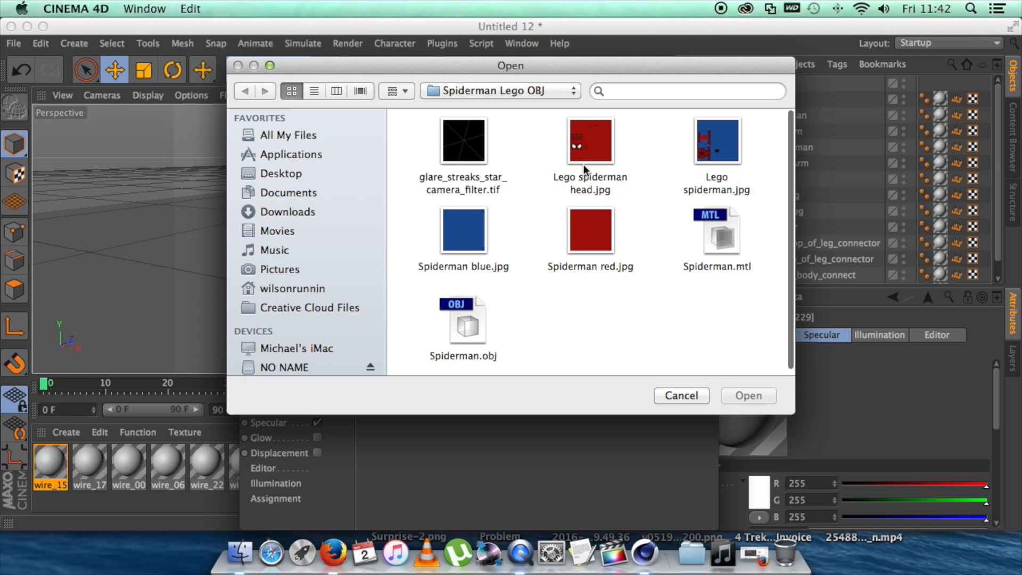
left_click(590, 152)
left_click(748, 395)
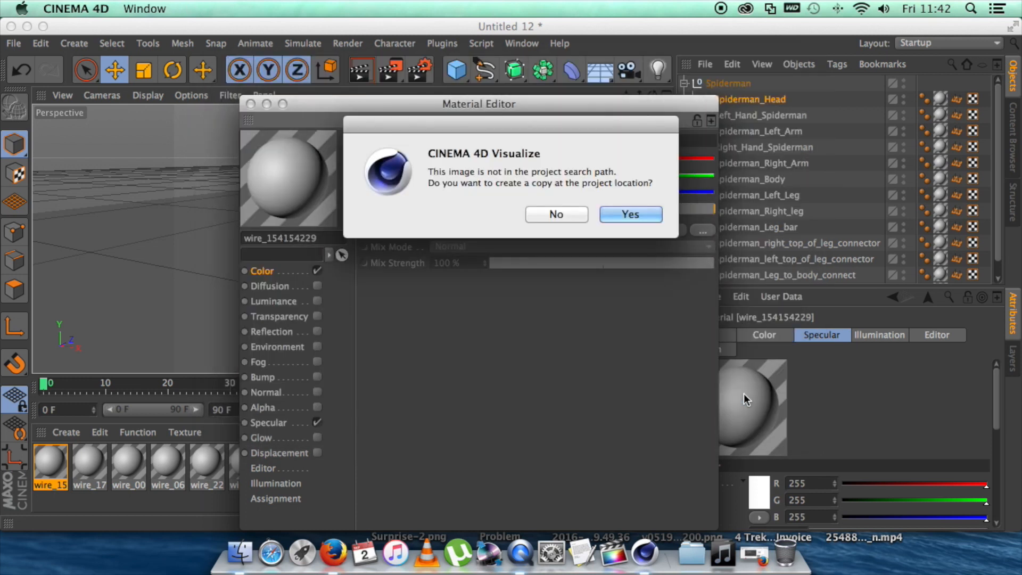
left_click(556, 215)
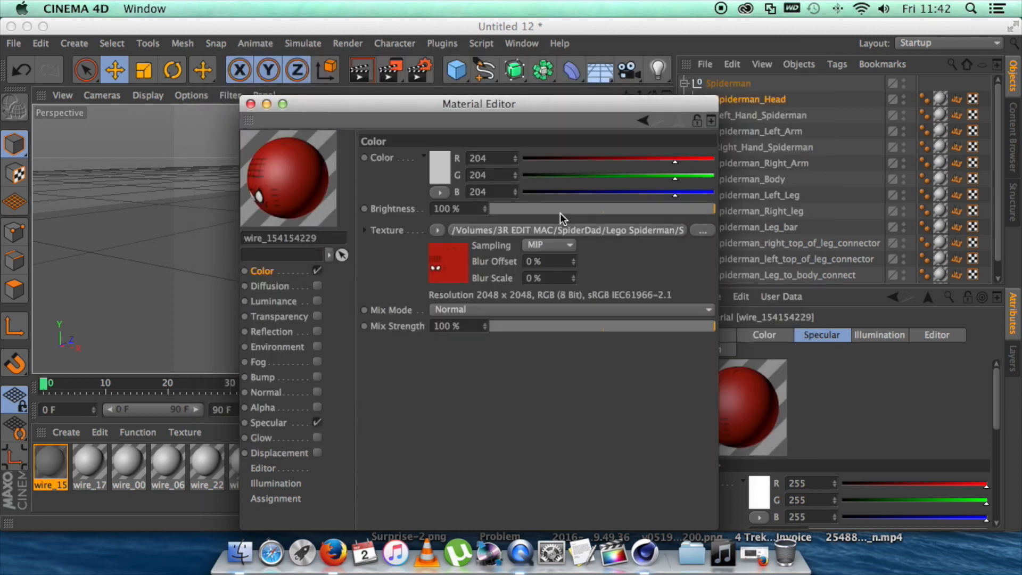
left_click(249, 104)
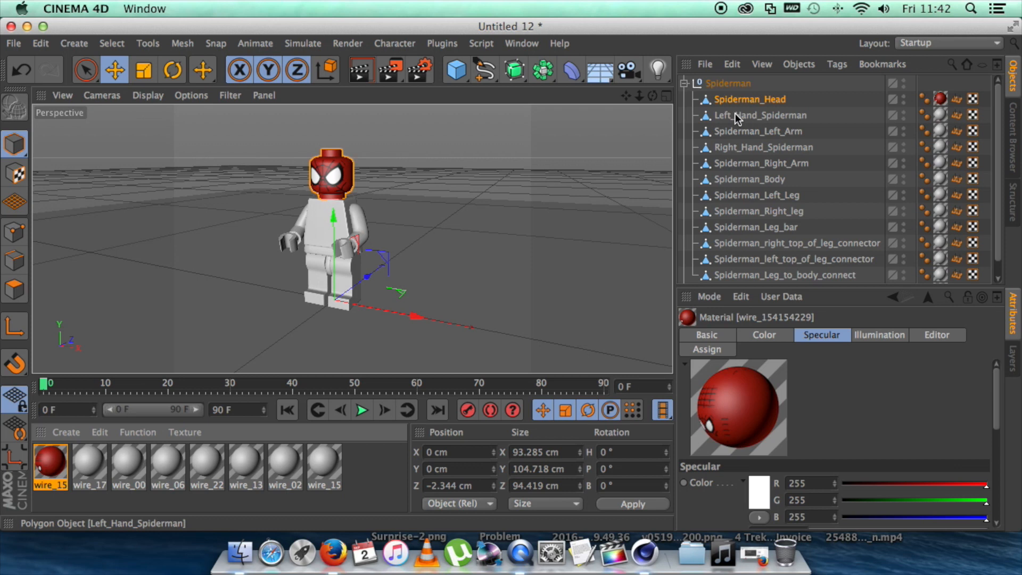
Step: Load 'Spiderman red.jpg' as the wire_17 hand material's colour texture
left_click(735, 113)
double_click(90, 464)
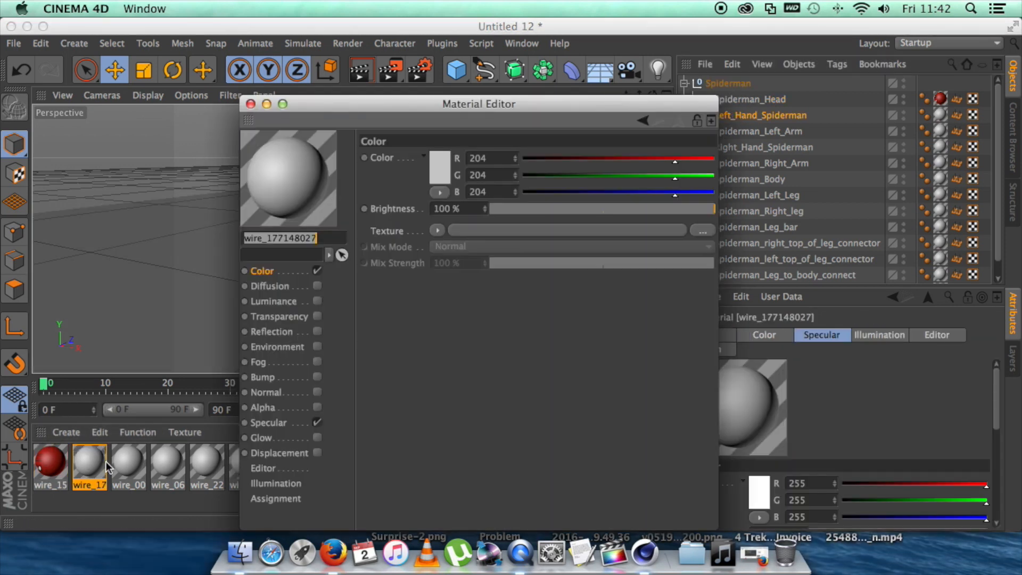
left_click(703, 231)
left_click(590, 231)
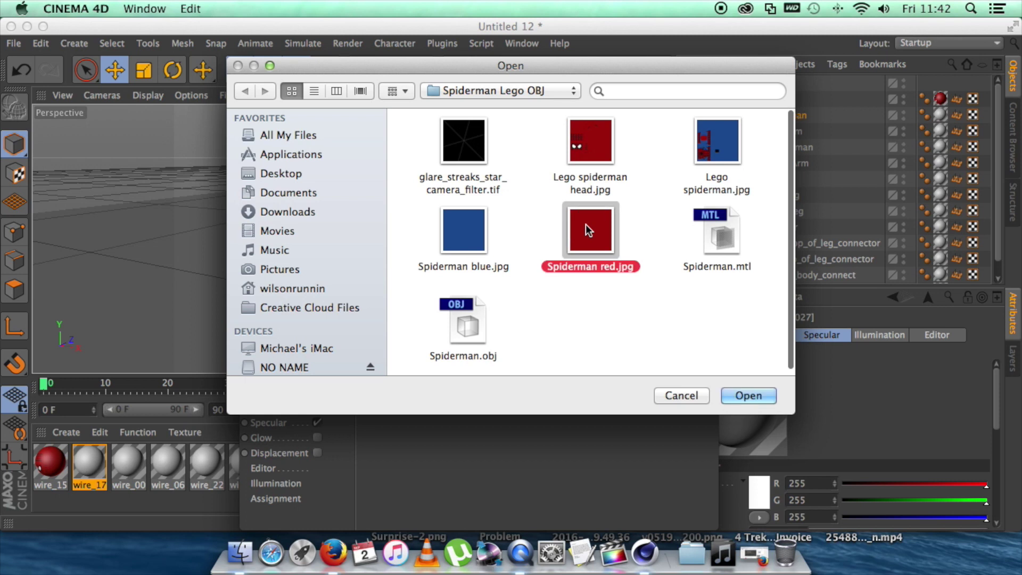
left_click(747, 397)
left_click(556, 214)
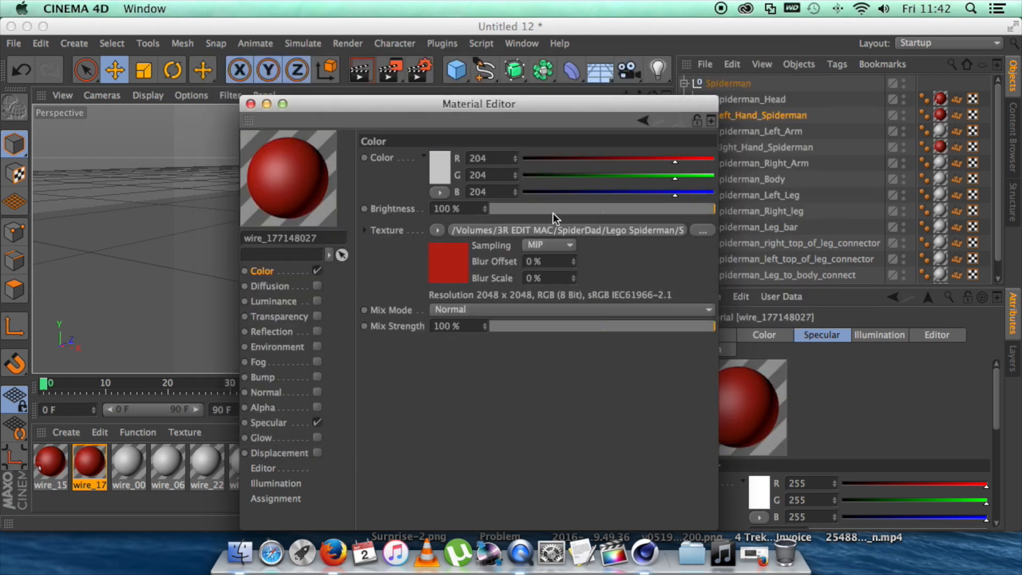
left_click(250, 104)
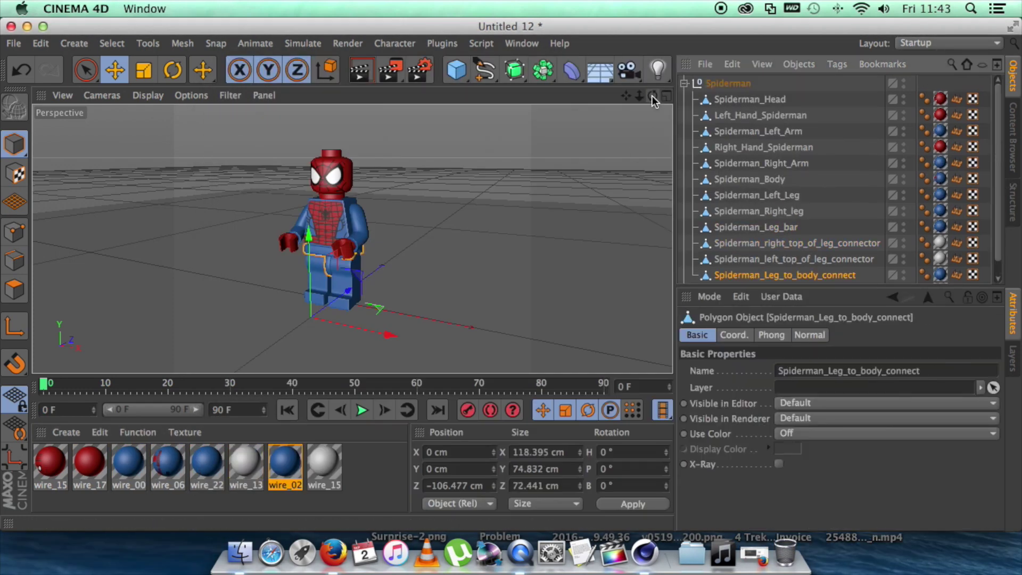
left_click_drag(653, 97, 652, 94)
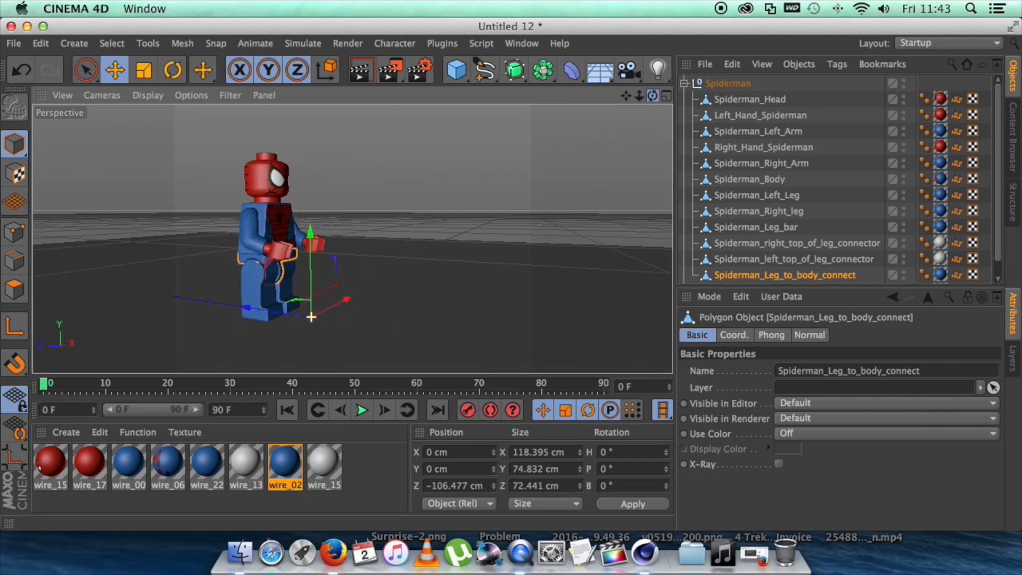
Step: Test-tilt Spiderman_Body about 15 degrees and undo it back to rest
left_click(319, 224)
left_click(174, 73)
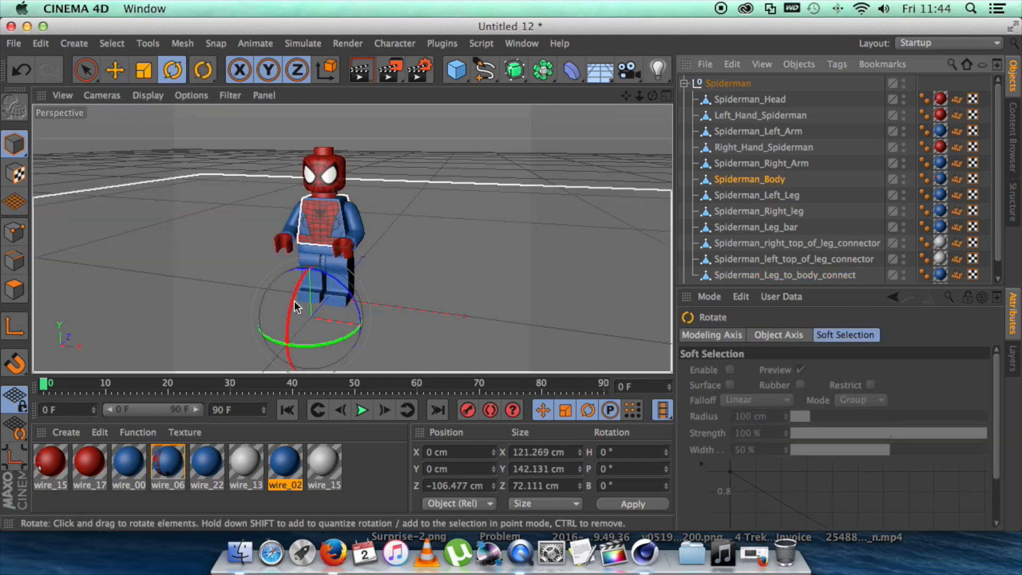
left_click_drag(302, 295, 293, 307)
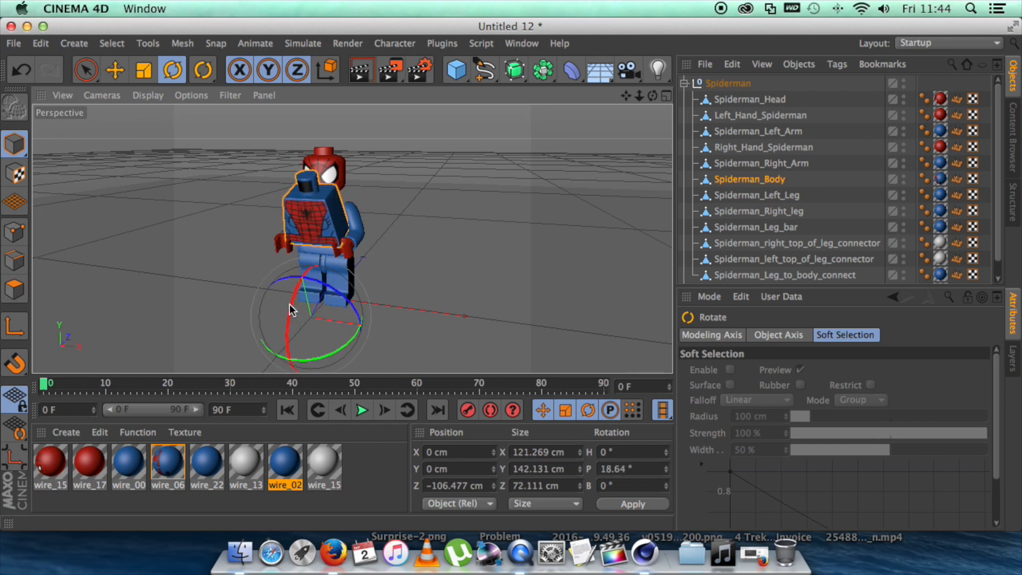
key("super+z")
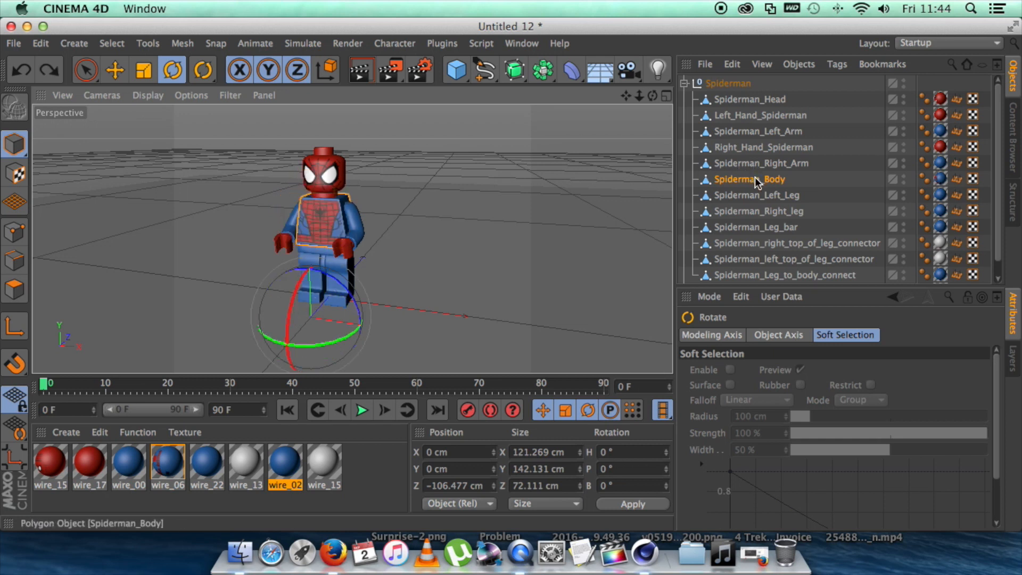
left_click(755, 179)
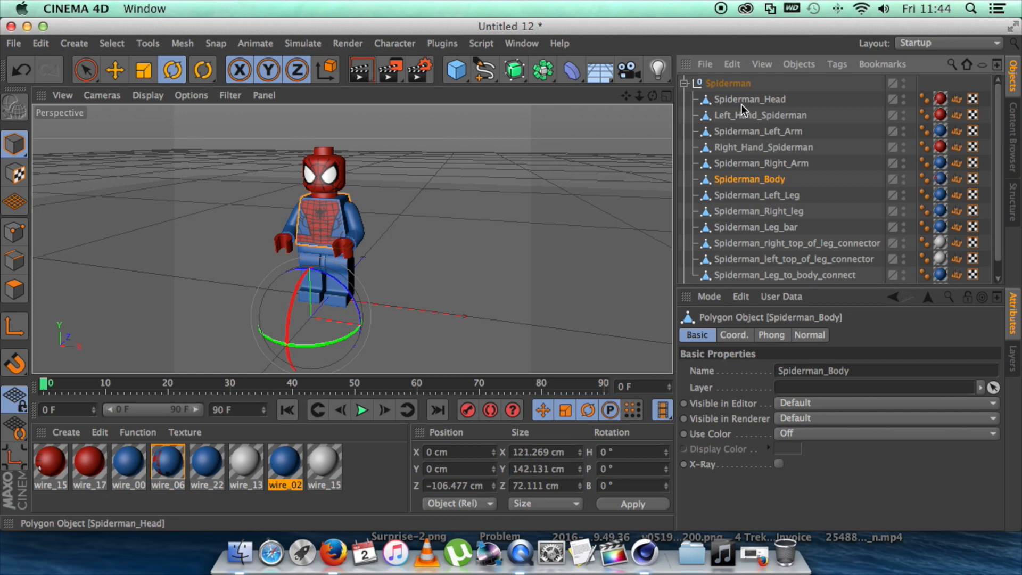
Step: Select the head, both arms and hands, torso and the three leg connectors together
left_click(777, 163, "ctrl")
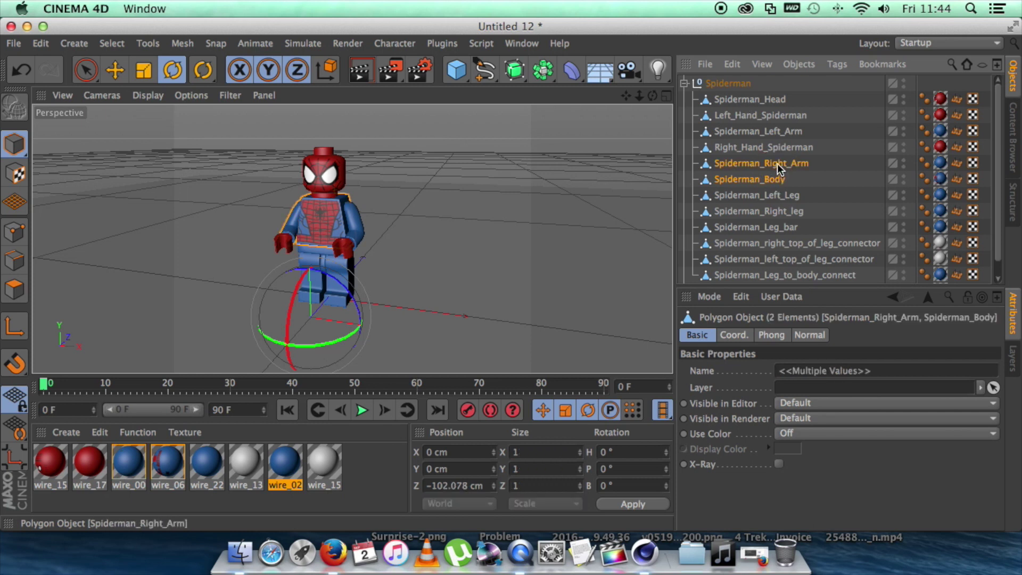
left_click(738, 144, "ctrl")
left_click(742, 115, "ctrl")
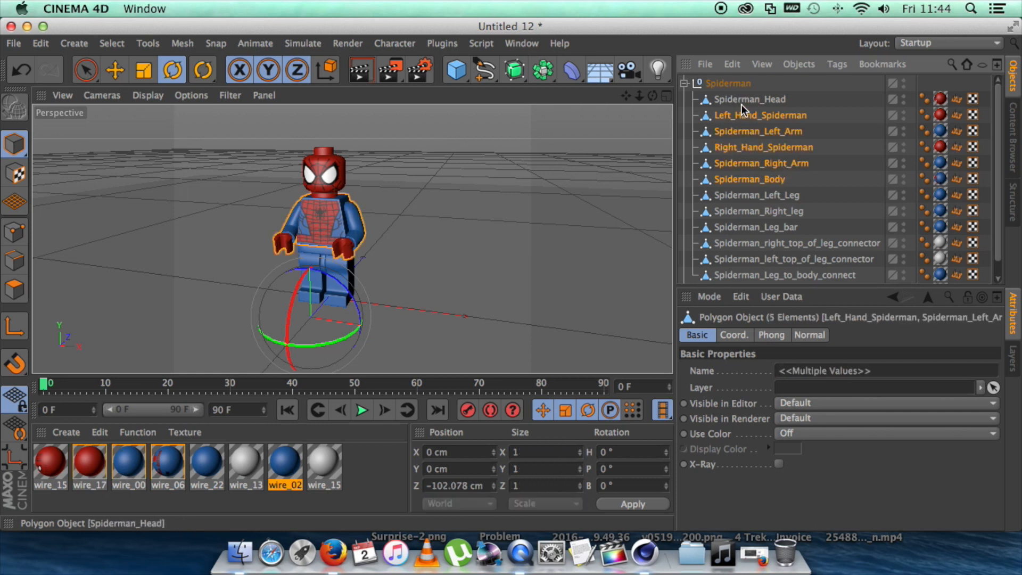
left_click(738, 98, "ctrl")
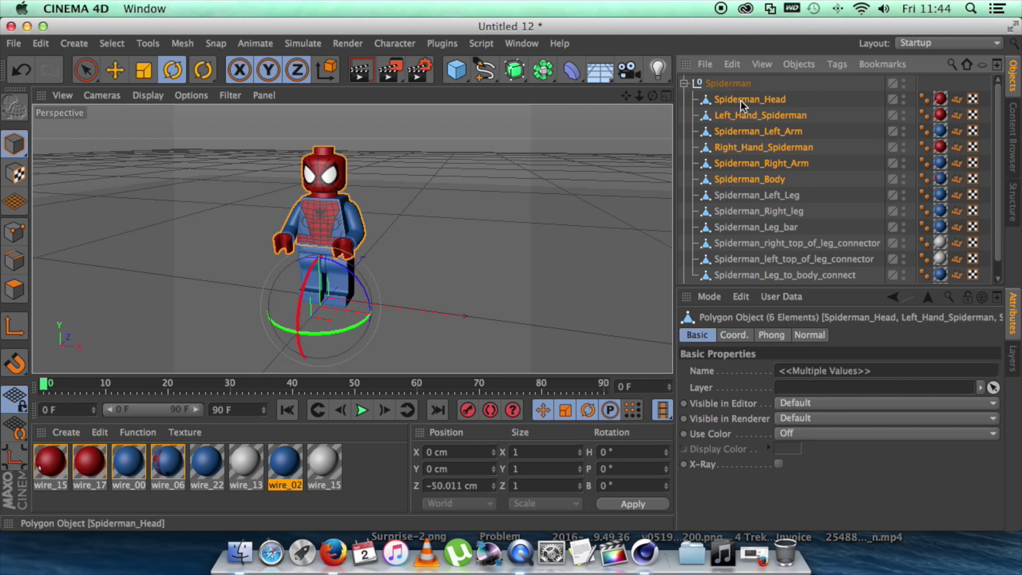
left_click(817, 246, "ctrl")
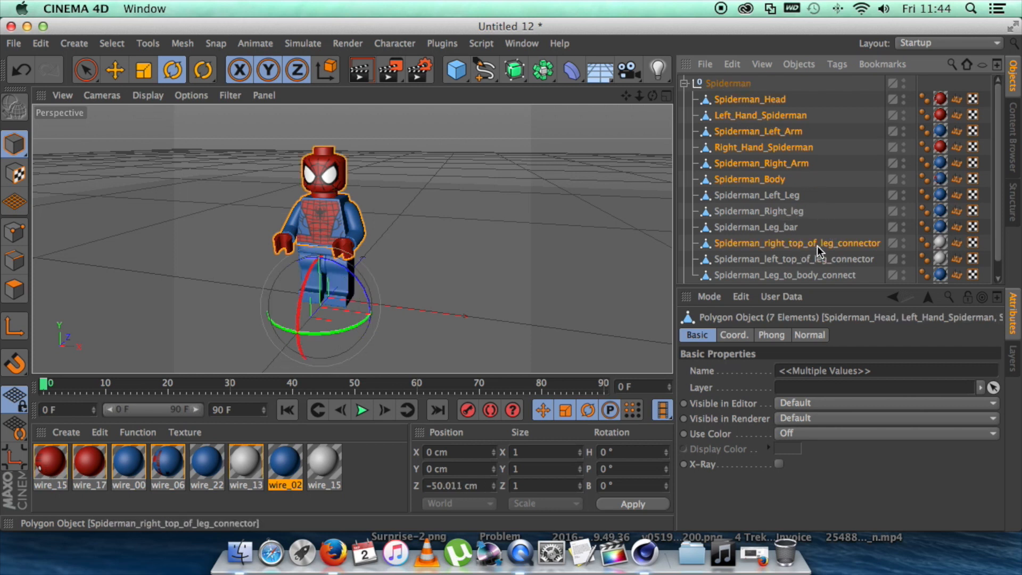
left_click(816, 260, "ctrl")
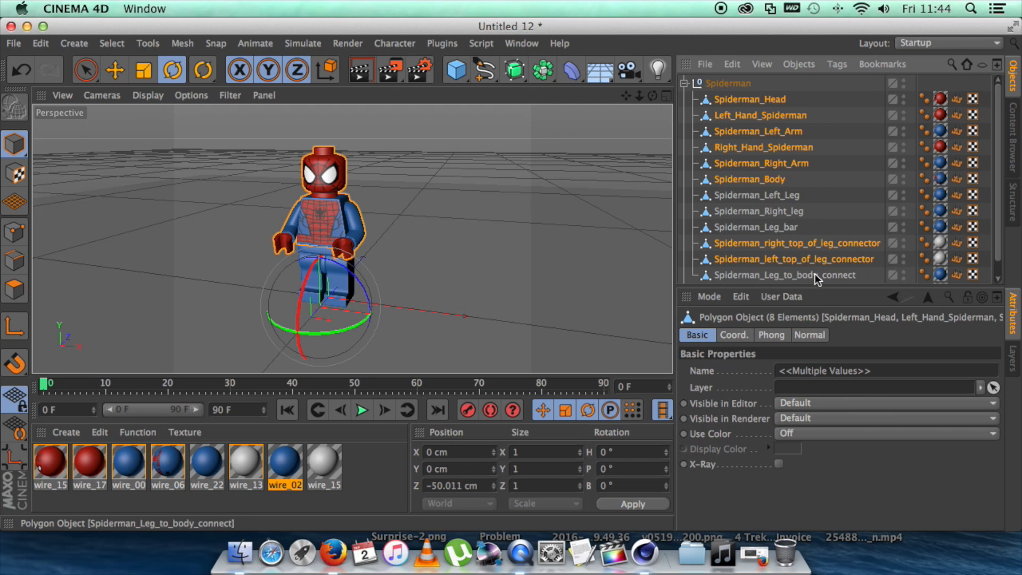
left_click(817, 276, "ctrl")
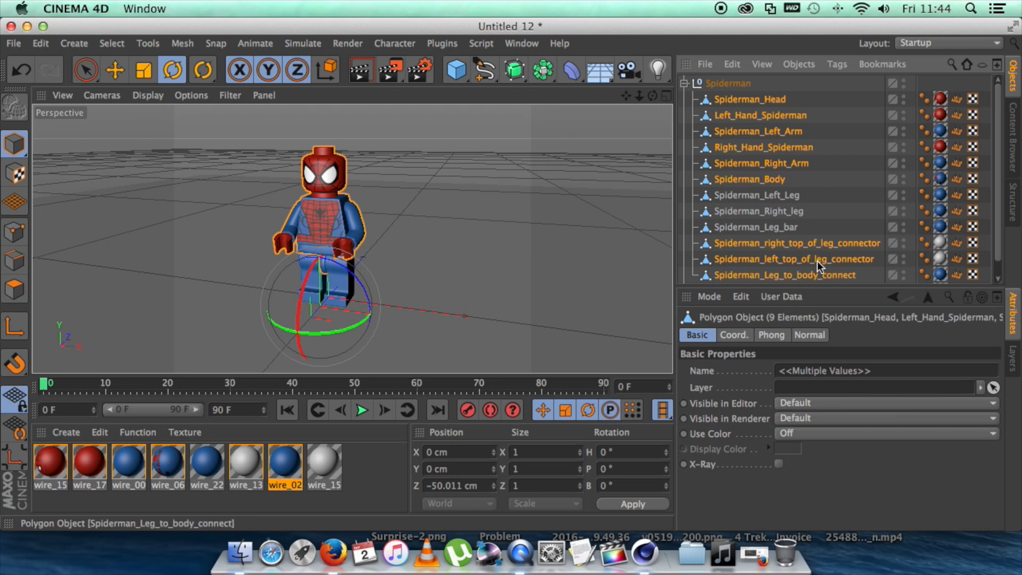
scroll(998, 192, "down", 1)
scroll(998, 192, "up", 1)
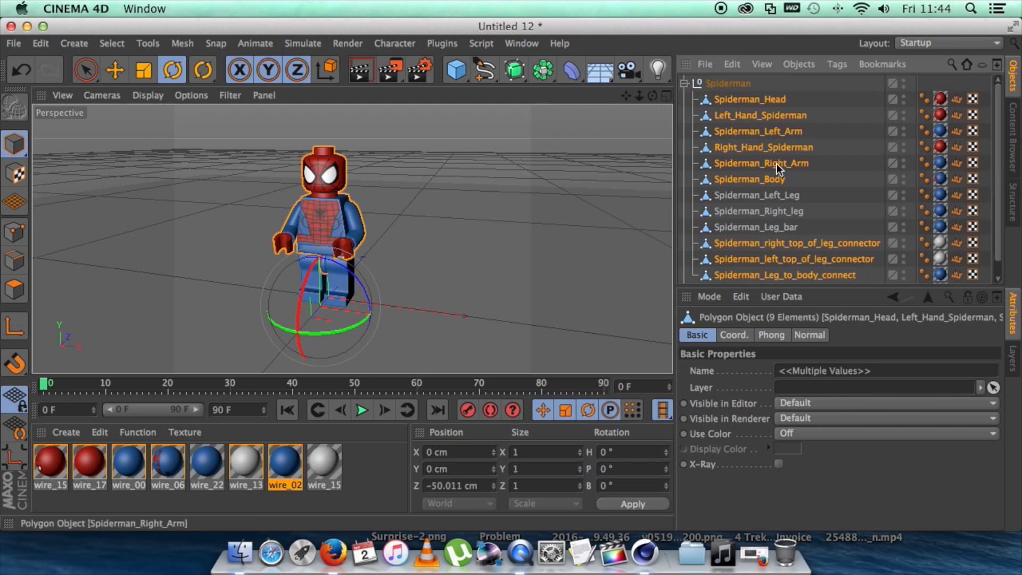
Step: Group the selected upper-body parts into a new null and rename it Body
right_click(749, 164)
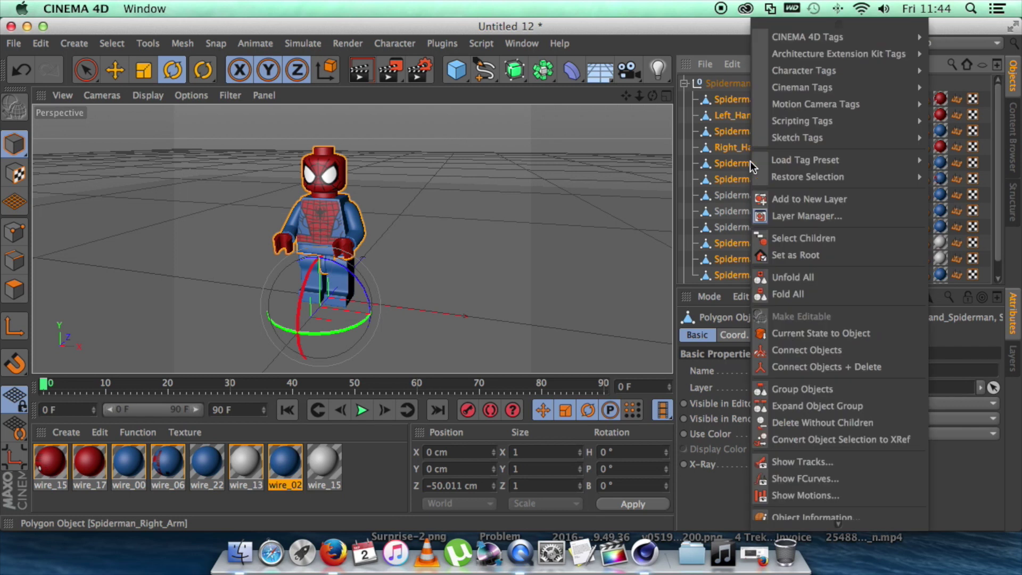
left_click(807, 389)
double_click(724, 99)
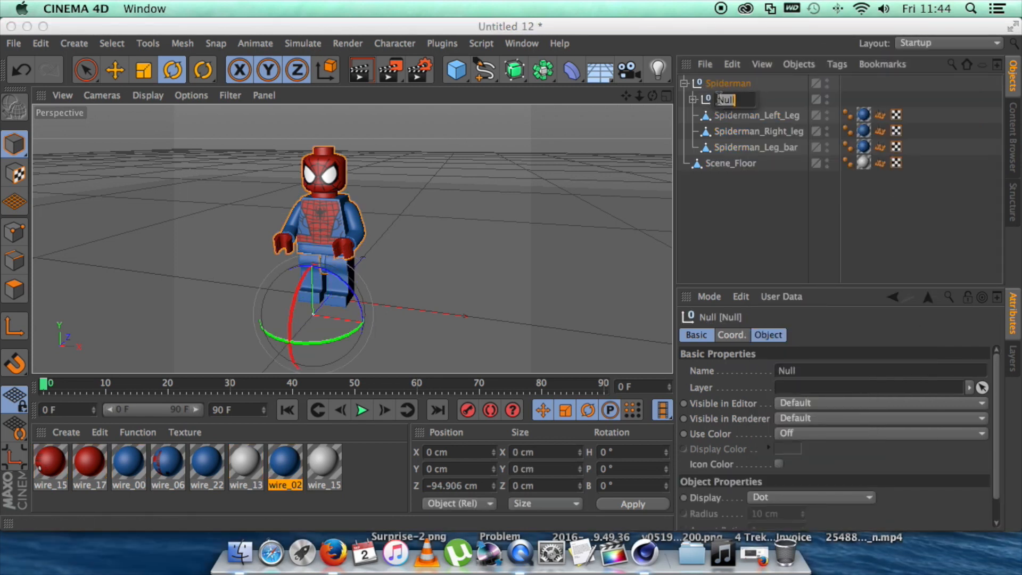
type("Body")
key("Return")
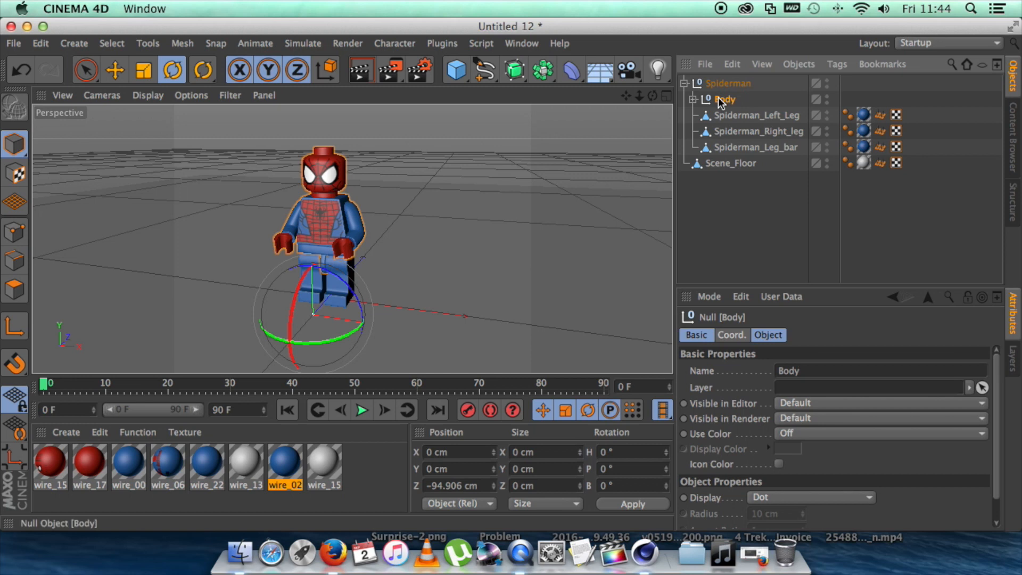
Step: Expand the Body group, select it and switch to the four-view layout
left_click(693, 99)
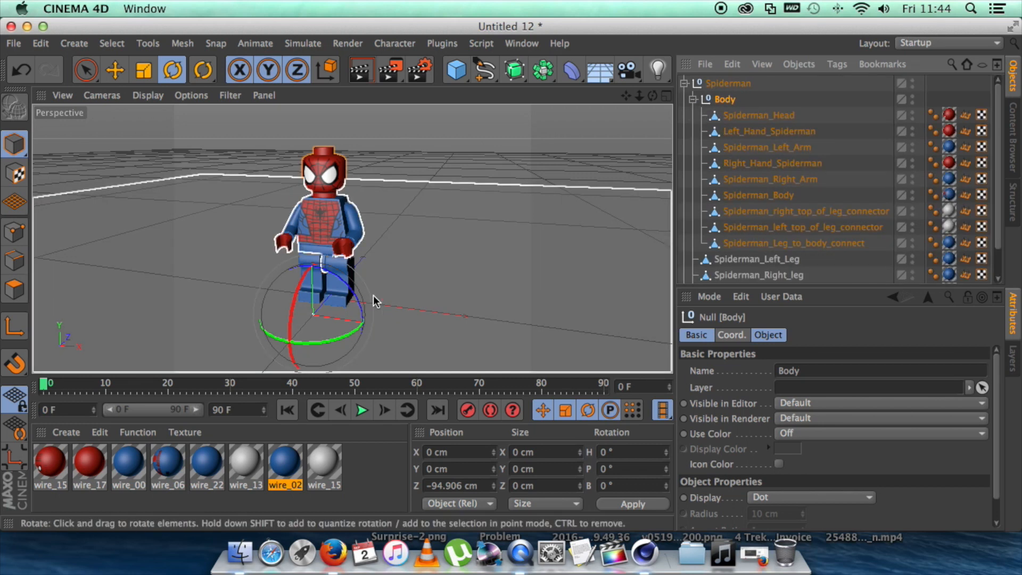
left_click(759, 115)
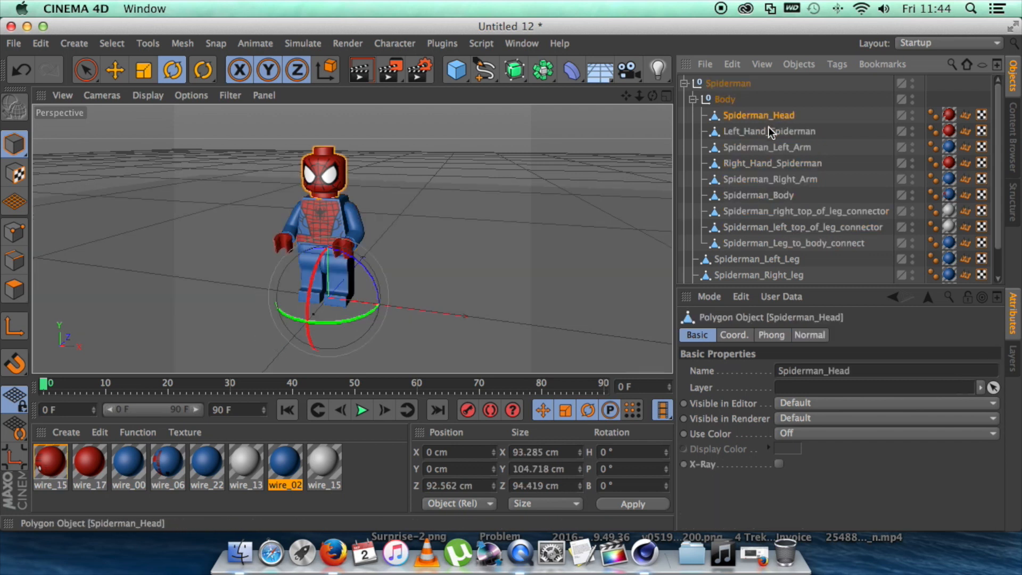
left_click(772, 163)
left_click(725, 99)
middle_click(351, 240)
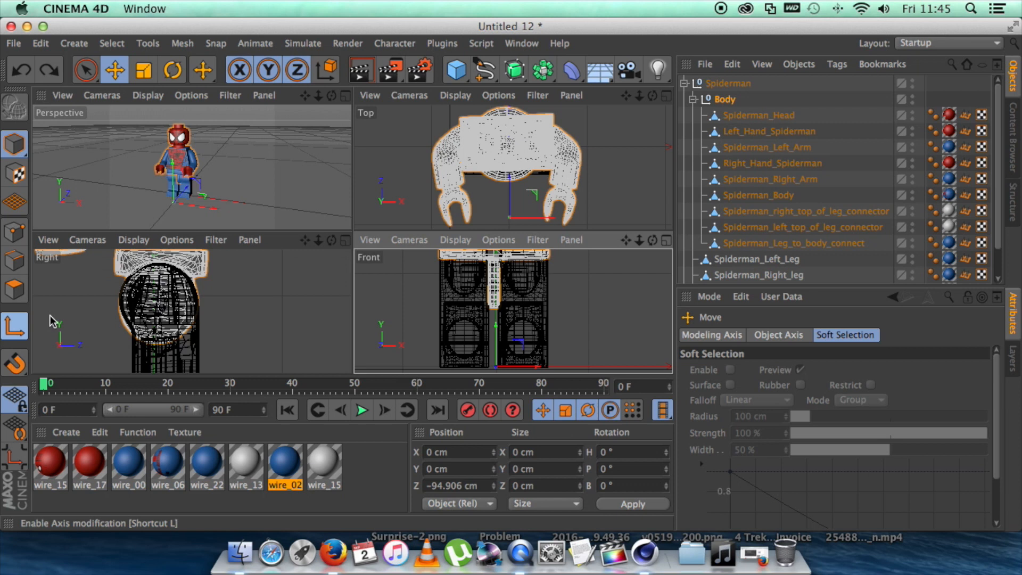
Step: Move the Body pivot up to the hip joint in front and side views, then test-tilt the upper body
left_click_drag(515, 337, 511, 233)
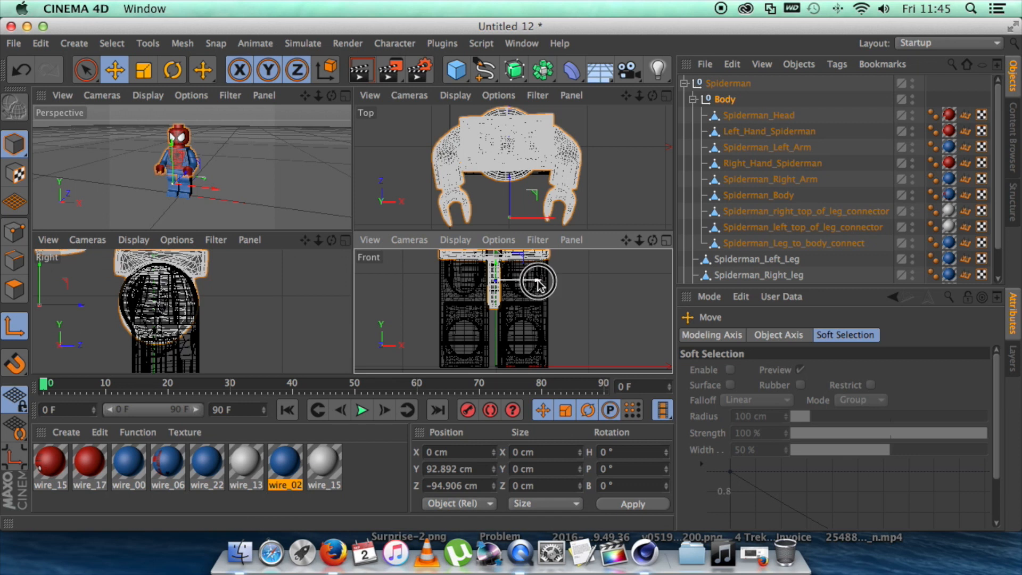
left_click_drag(538, 284, 535, 284)
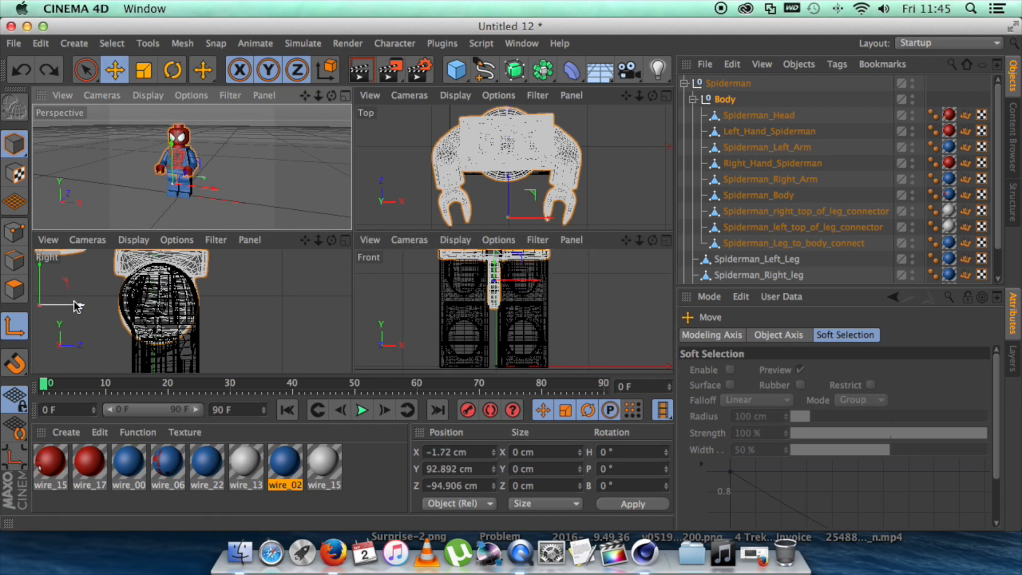
left_click_drag(78, 307, 195, 309)
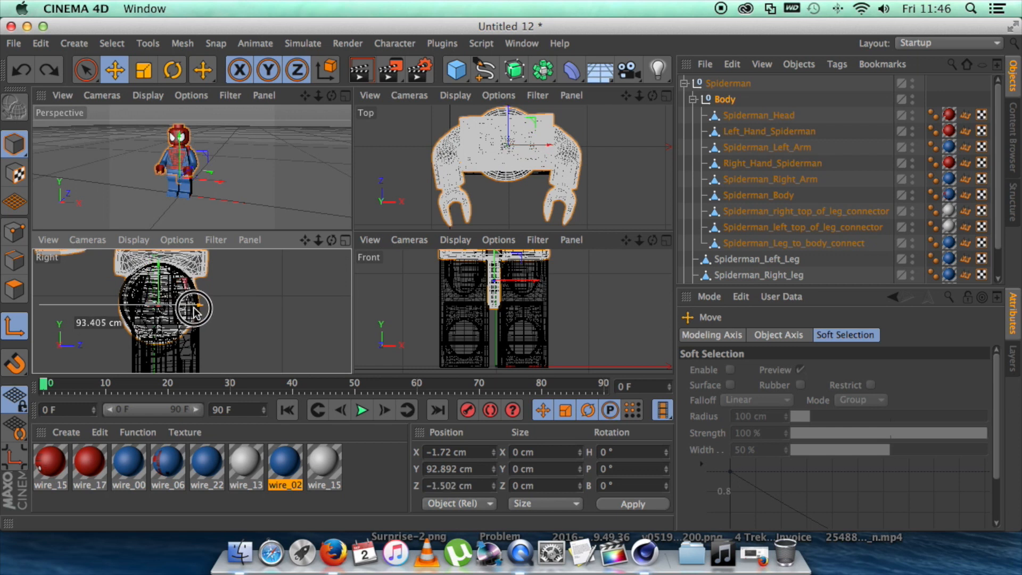
left_click_drag(194, 310, 194, 309)
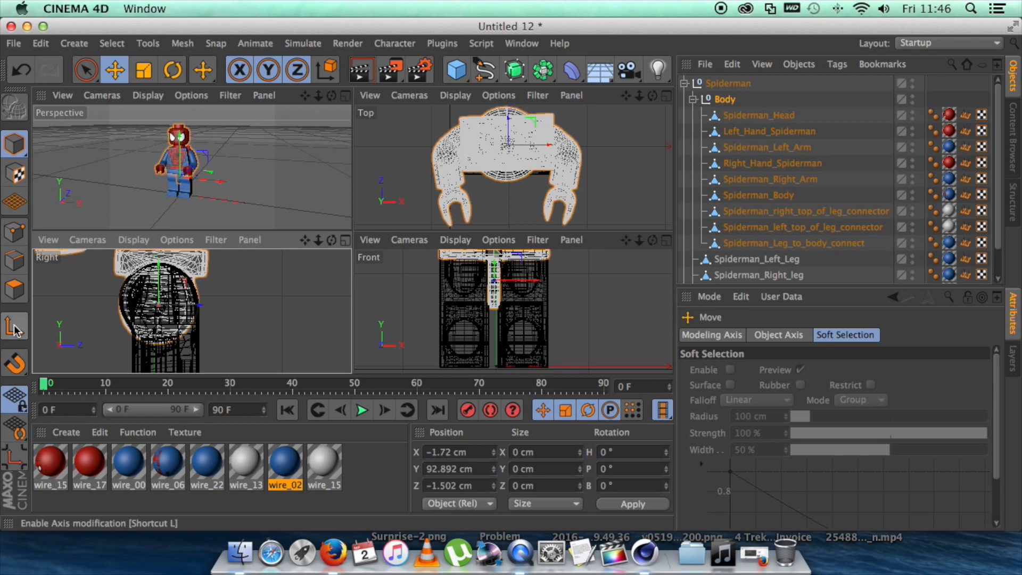
left_click(173, 70)
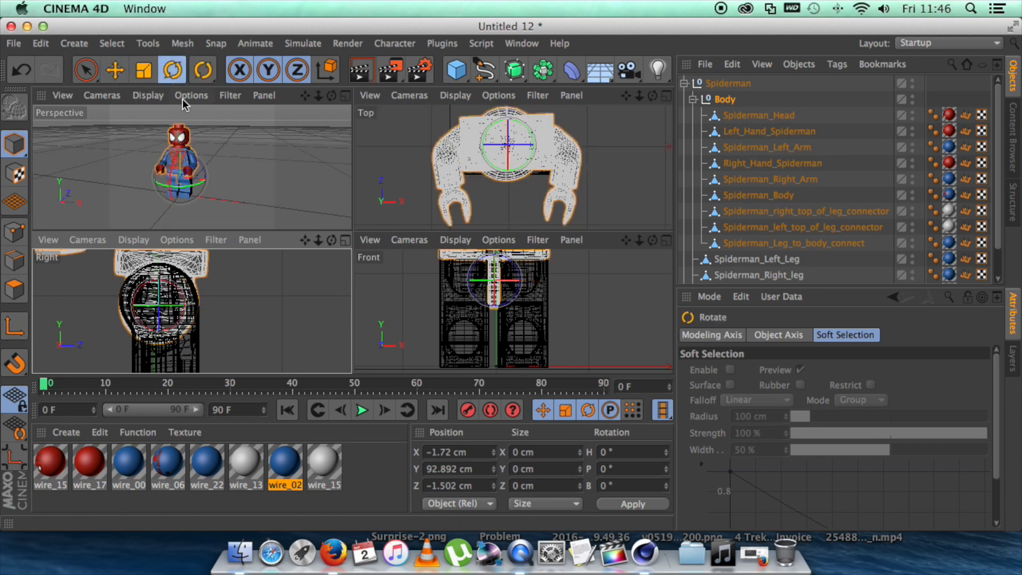
mouse_move(179, 169)
left_mouse_down()
mouse_move(193, 156)
mouse_move(179, 170)
left_mouse_up()
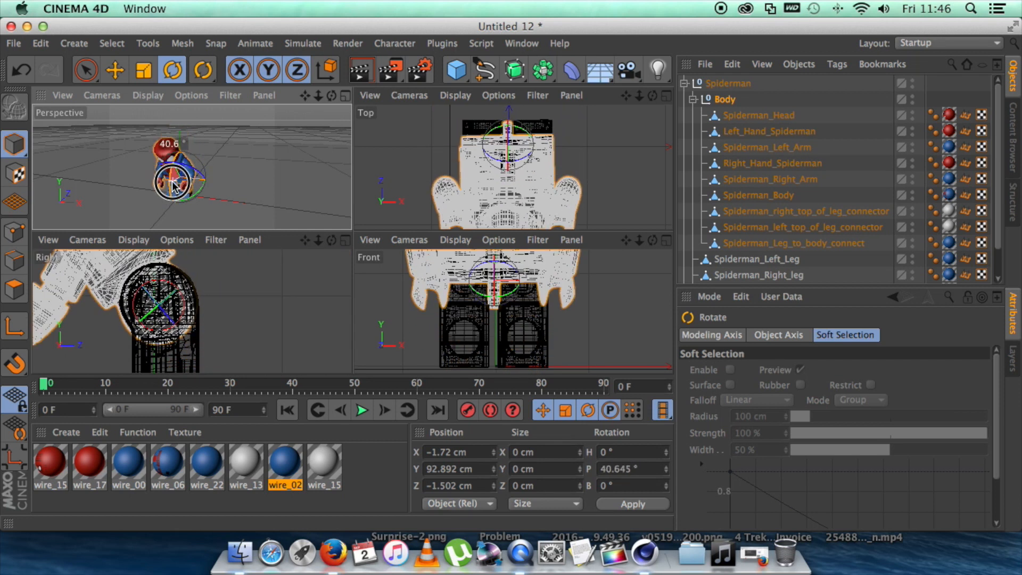
Step: Undo the body tilt, maximize the perspective view, test-rotate the left arm and undo it
key("ctrl+z")
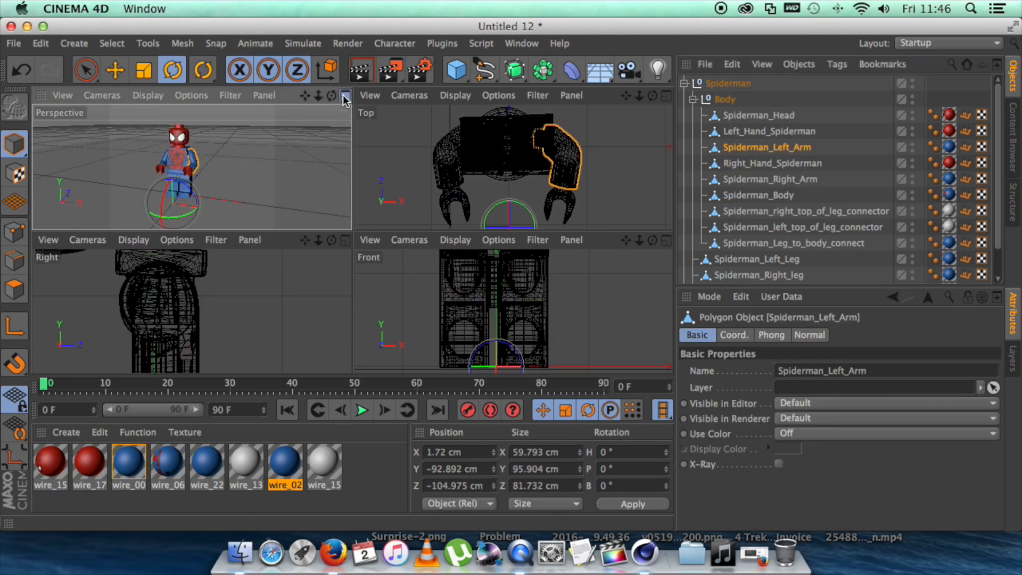
left_click(342, 95)
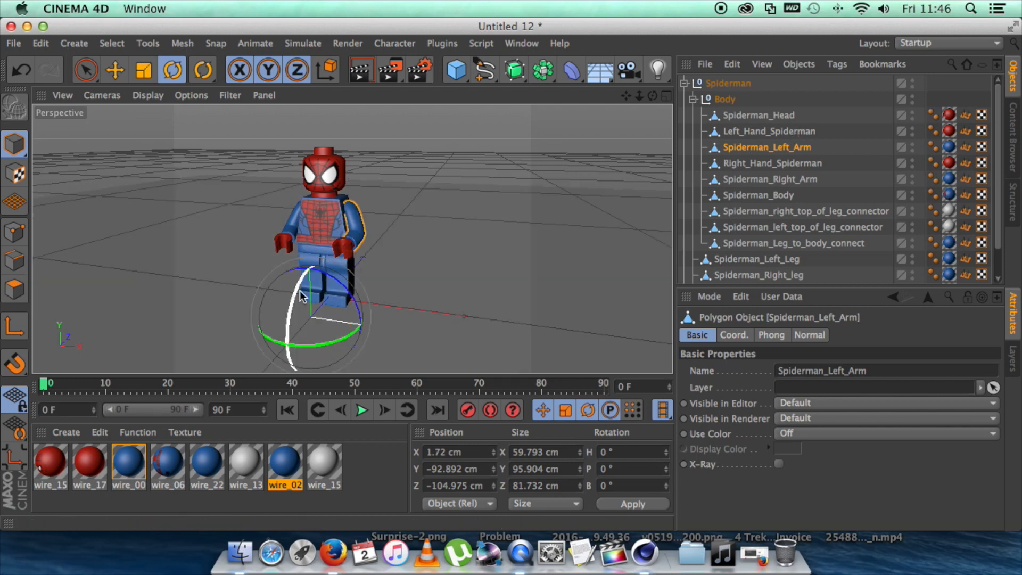
left_click_drag(297, 291, 297, 293)
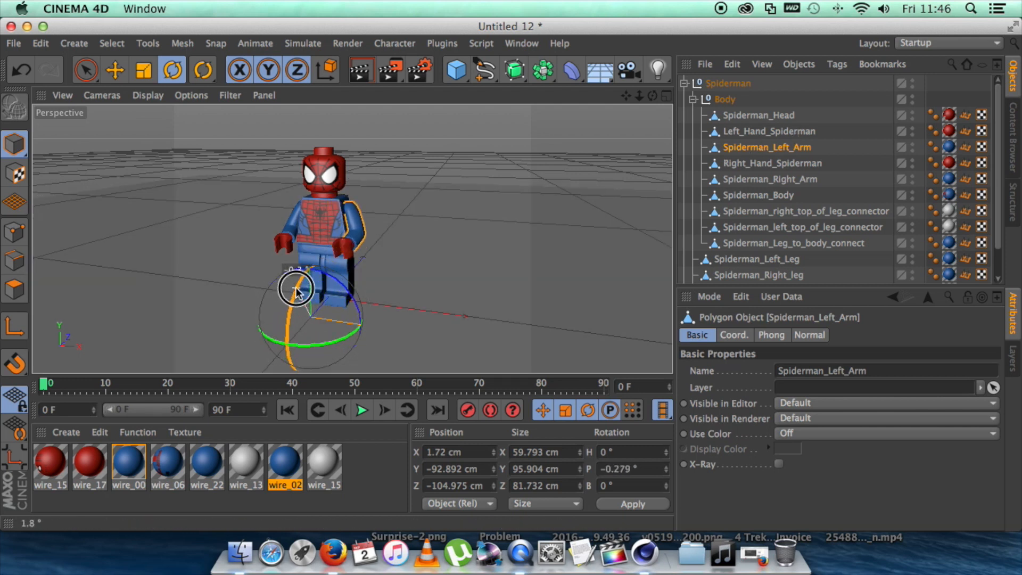
key("super+z")
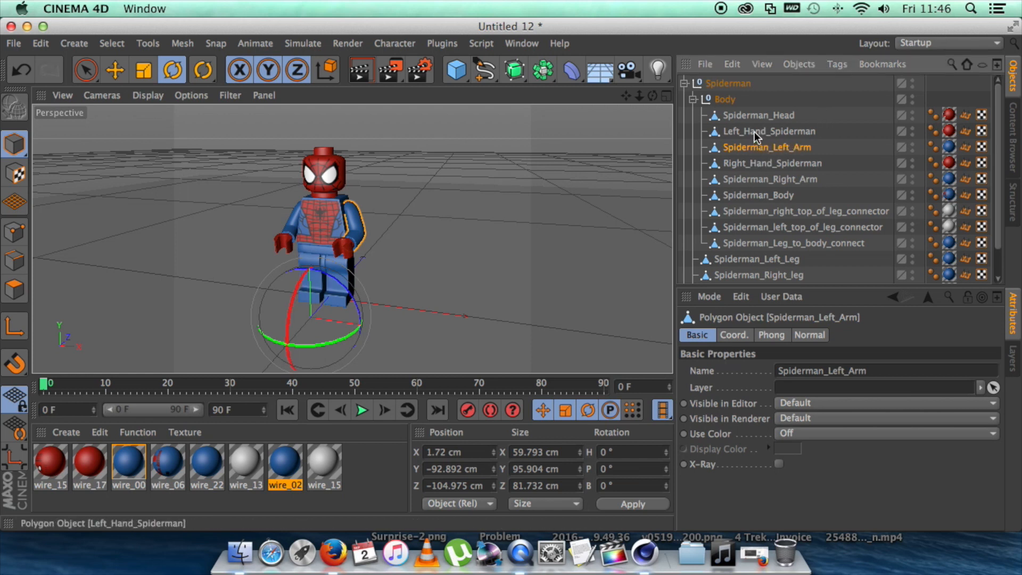
Step: Group the left hand and arm into a null named Left Arm
left_click(754, 131, "shift")
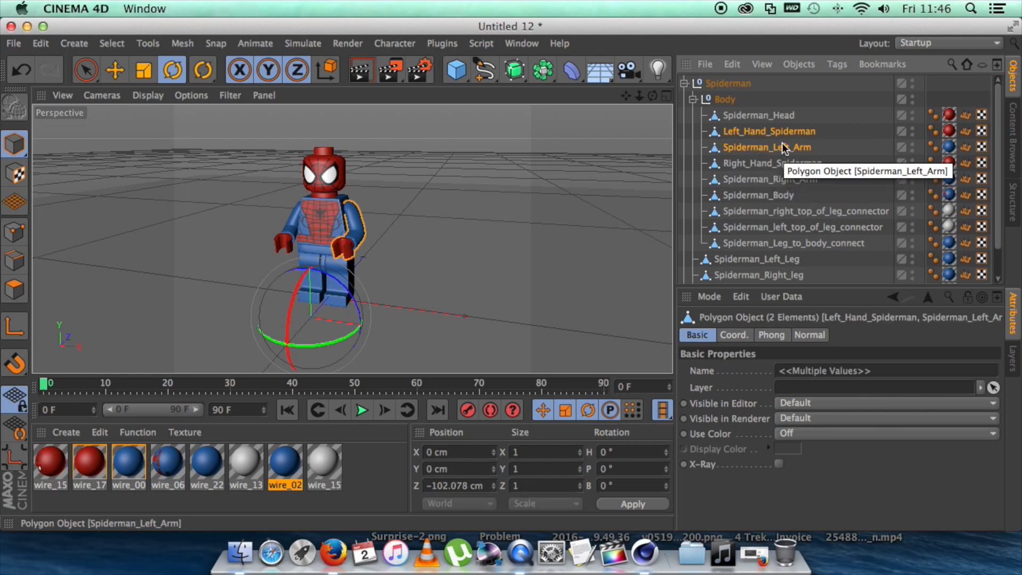
right_click(744, 130)
left_click(796, 389)
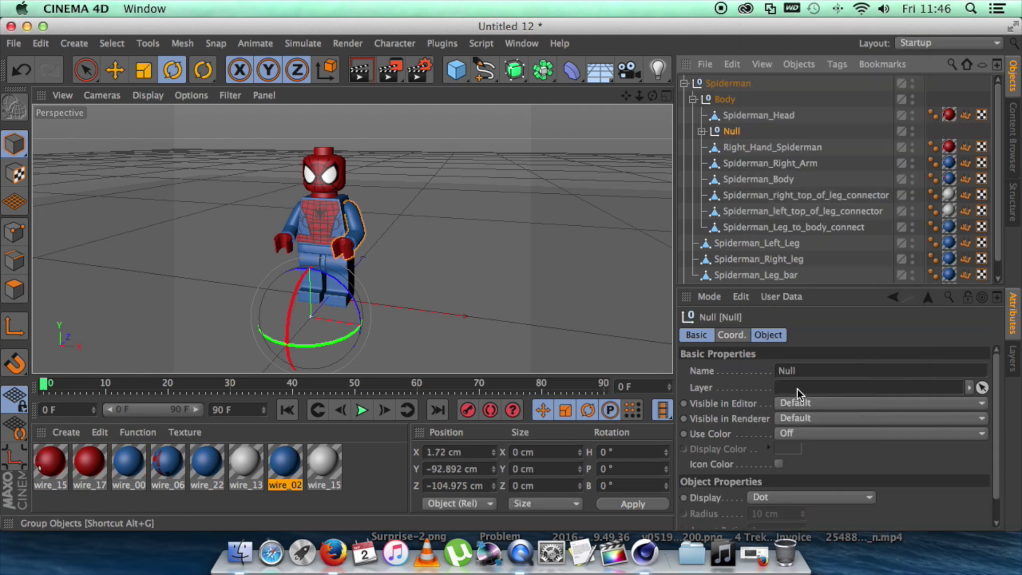
double_click(732, 132)
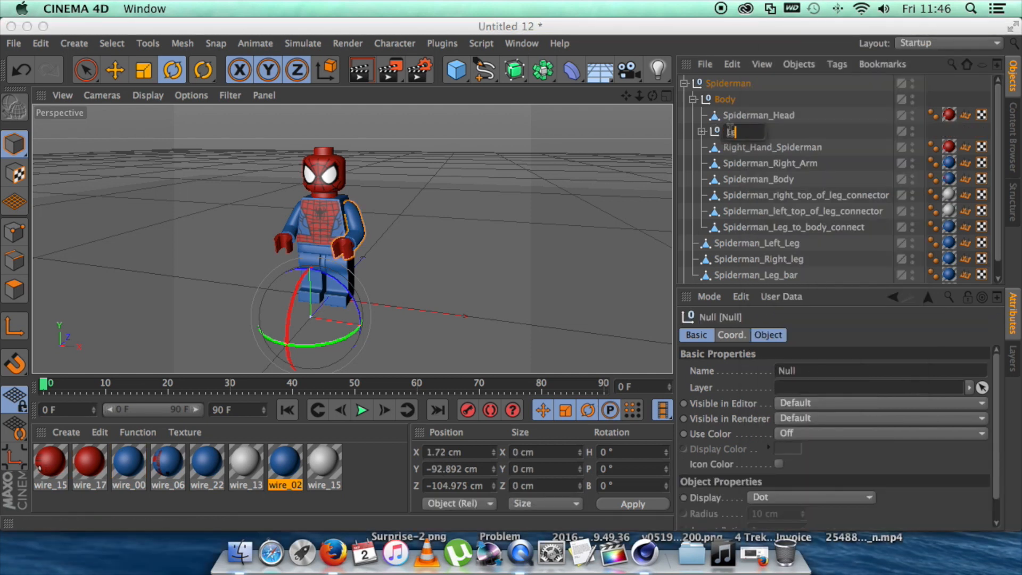
type("Left Arm")
key("Return")
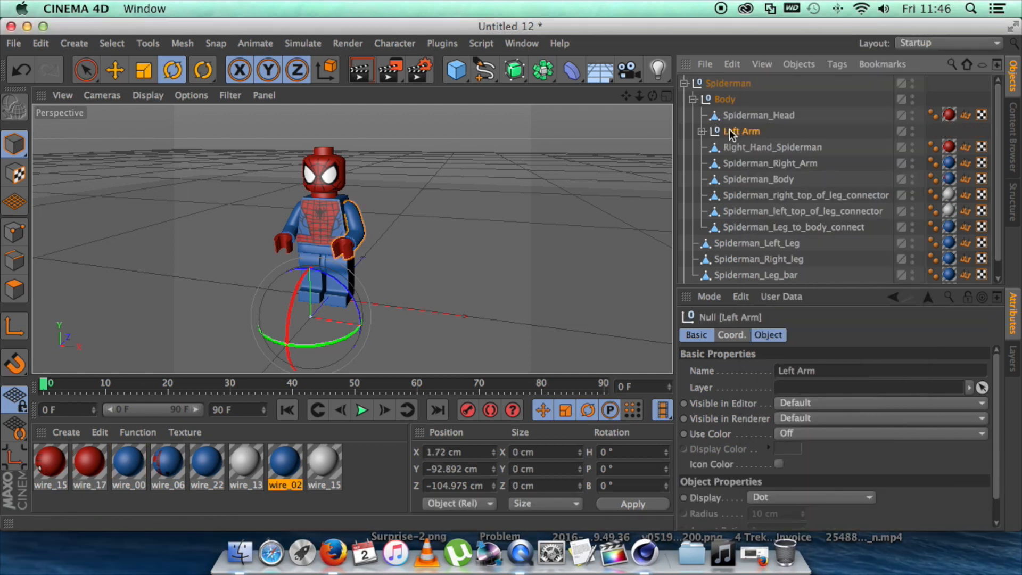
Step: Group the right hand and arm into a null named Right Arm
left_click(784, 147)
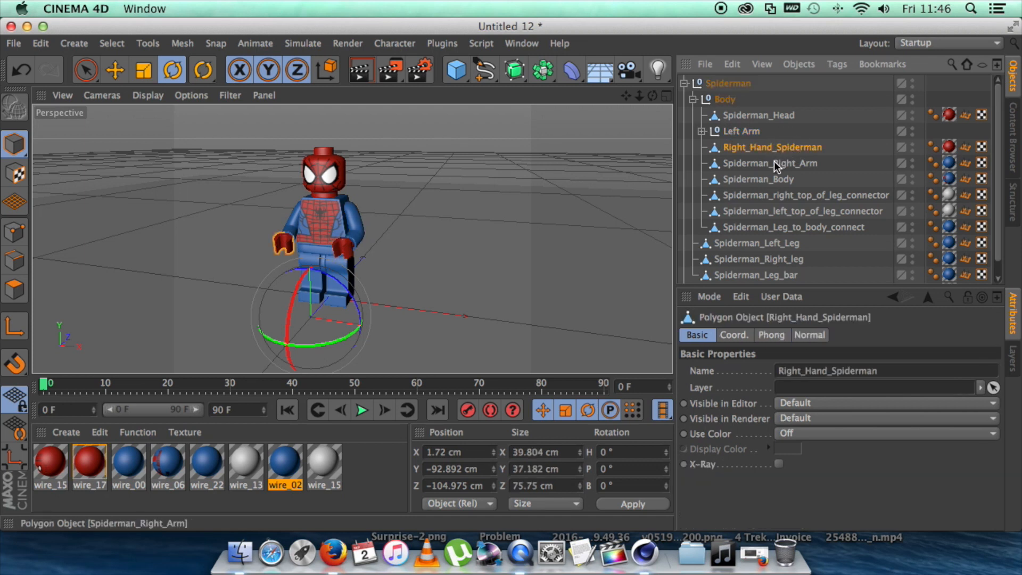
left_click(774, 163, "shift")
right_click(774, 163)
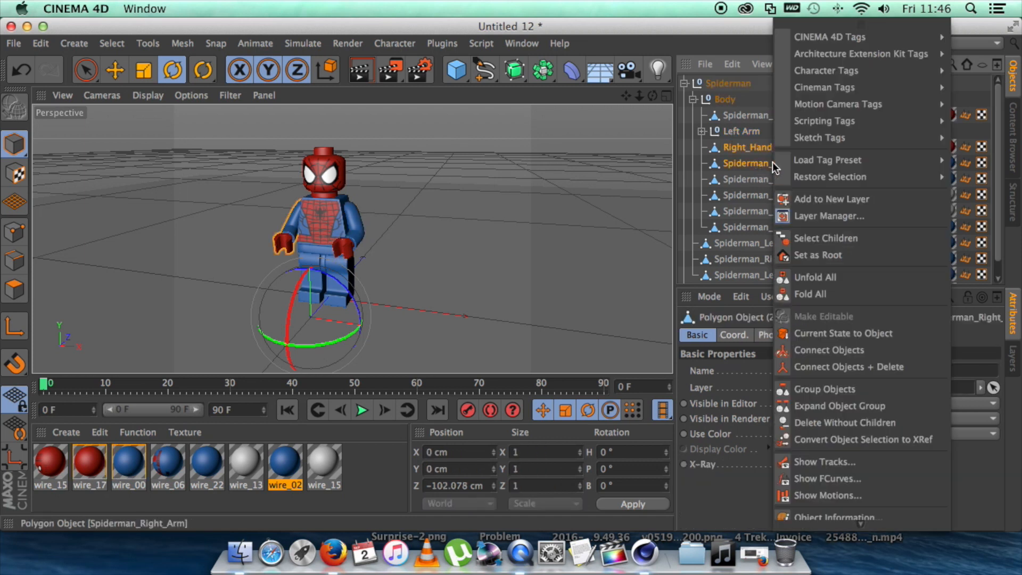
left_click(825, 389)
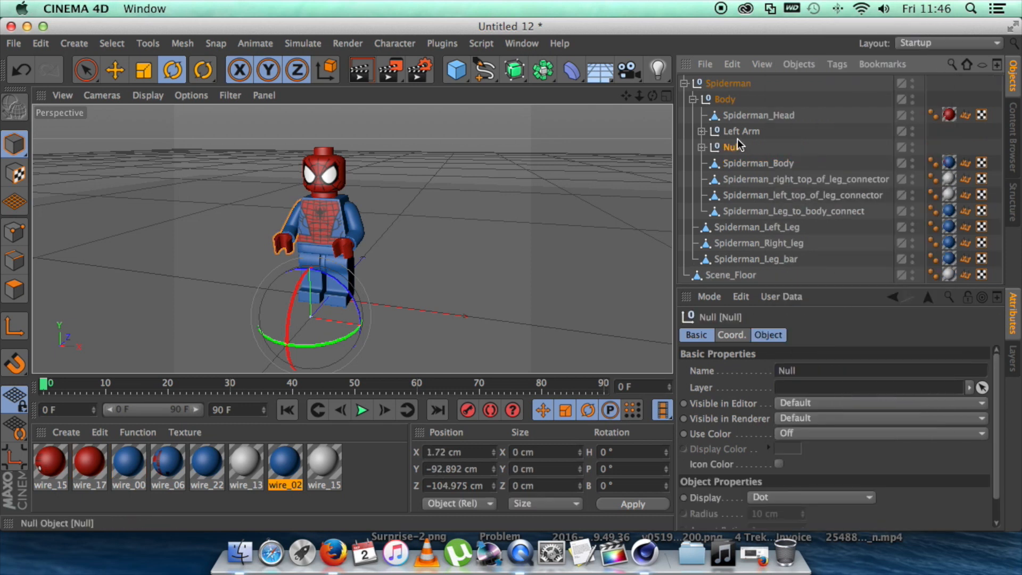
double_click(735, 147)
type("ight Arm")
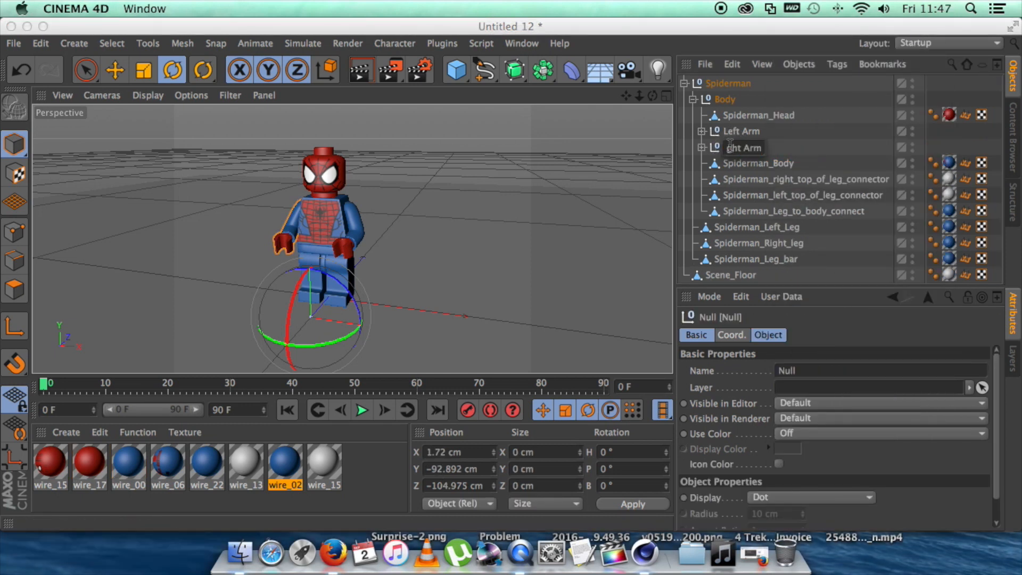
key("Return")
Step: Switch to four-view, zoom front and side views onto the right shoulder and select Right Arm
key("e")
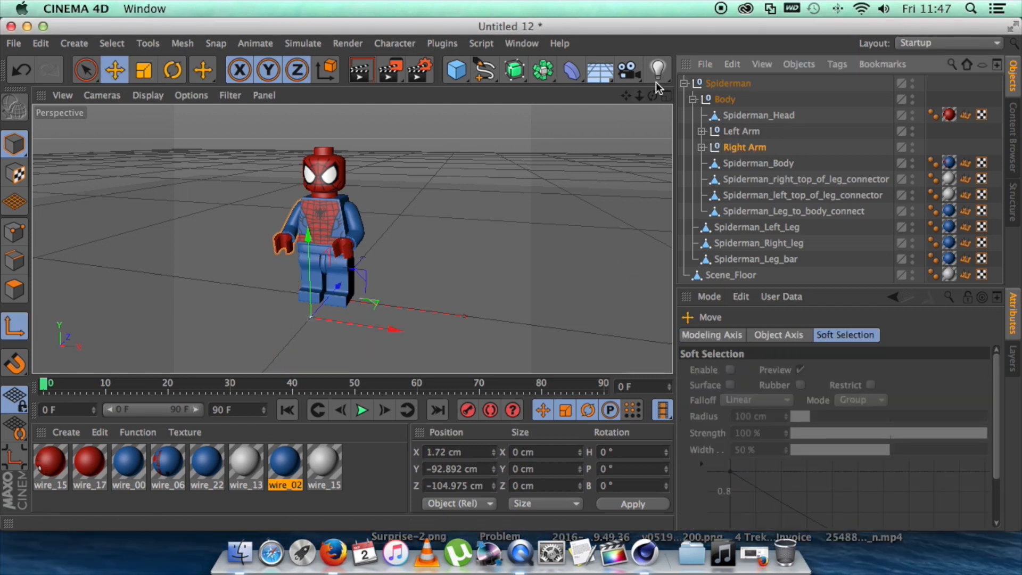
left_click_drag(654, 96, 667, 99)
left_click(666, 96)
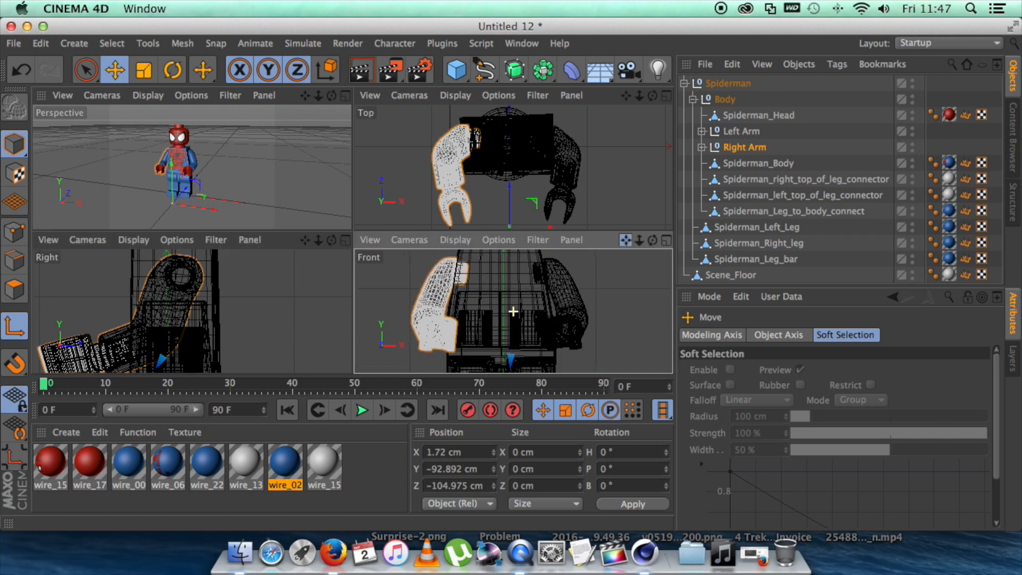
left_click_drag(639, 239, 607, 256)
left_click_drag(318, 240, 298, 241)
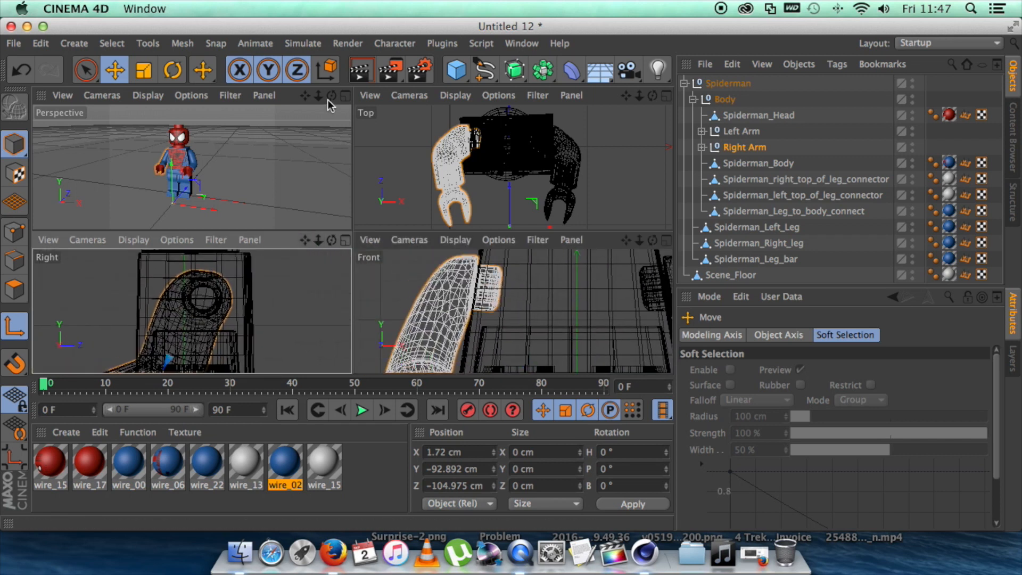
left_click_drag(331, 104, 307, 98)
left_click(744, 147)
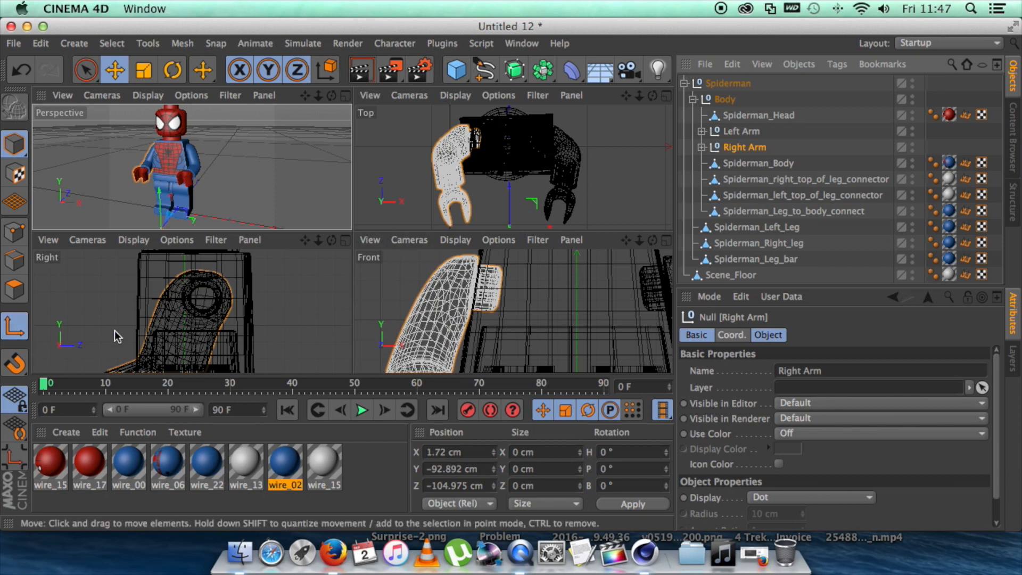
Step: Drag the Right Arm pivot up and along Z onto the shoulder joint
left_click_drag(166, 199, 160, 185)
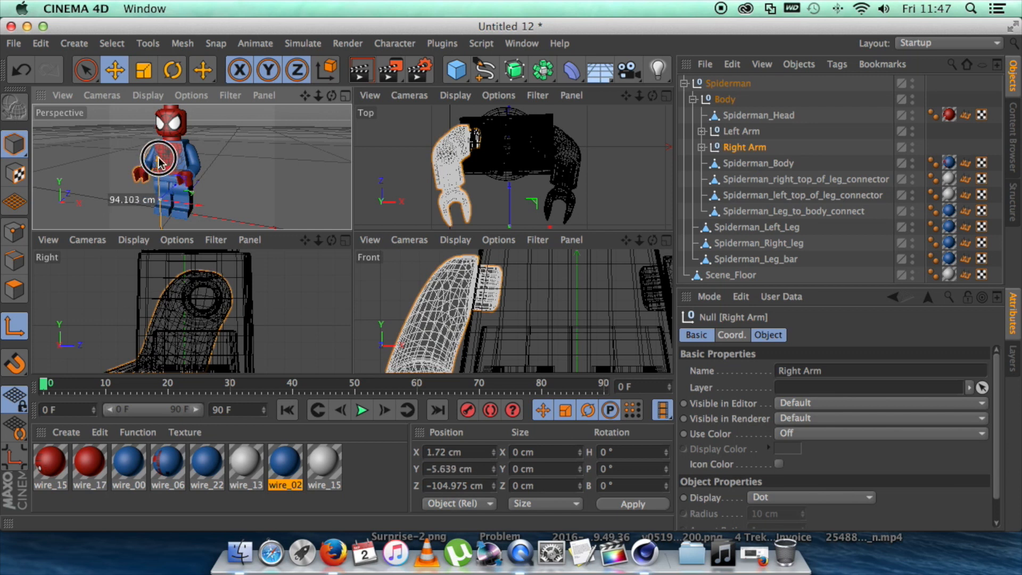
left_click_drag(159, 159, 160, 119)
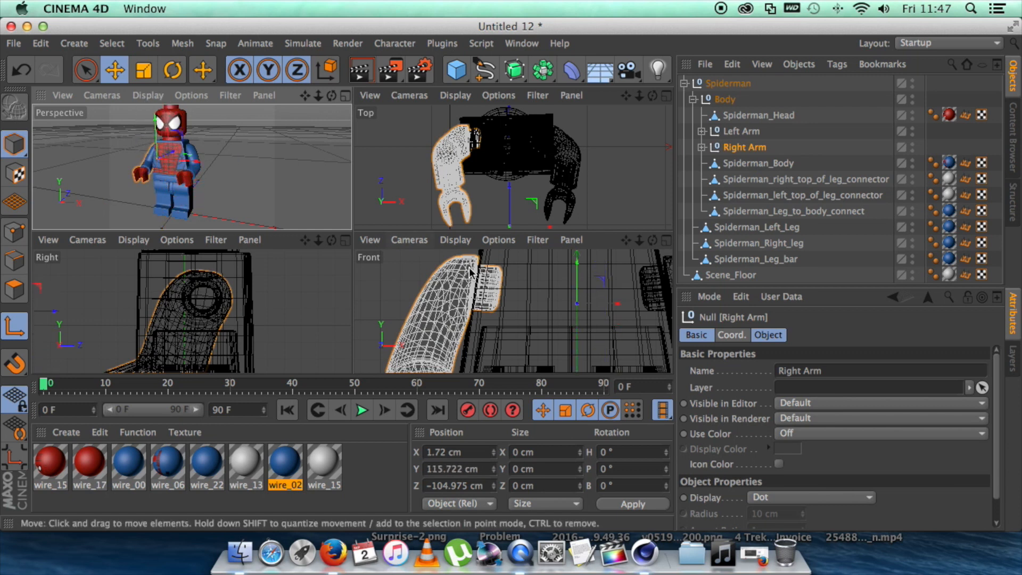
left_click_drag(604, 309, 519, 309)
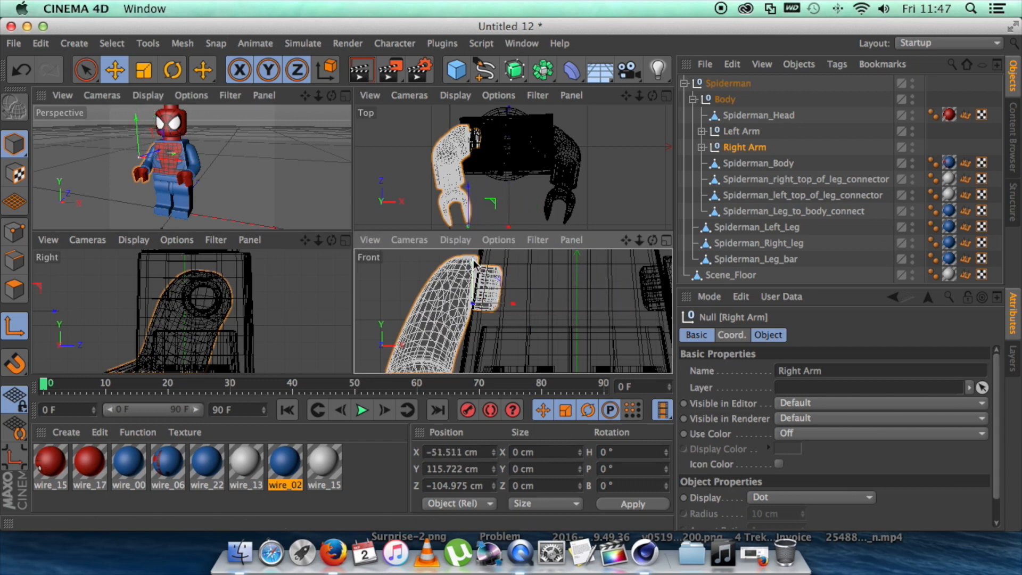
left_click_drag(474, 259, 474, 248)
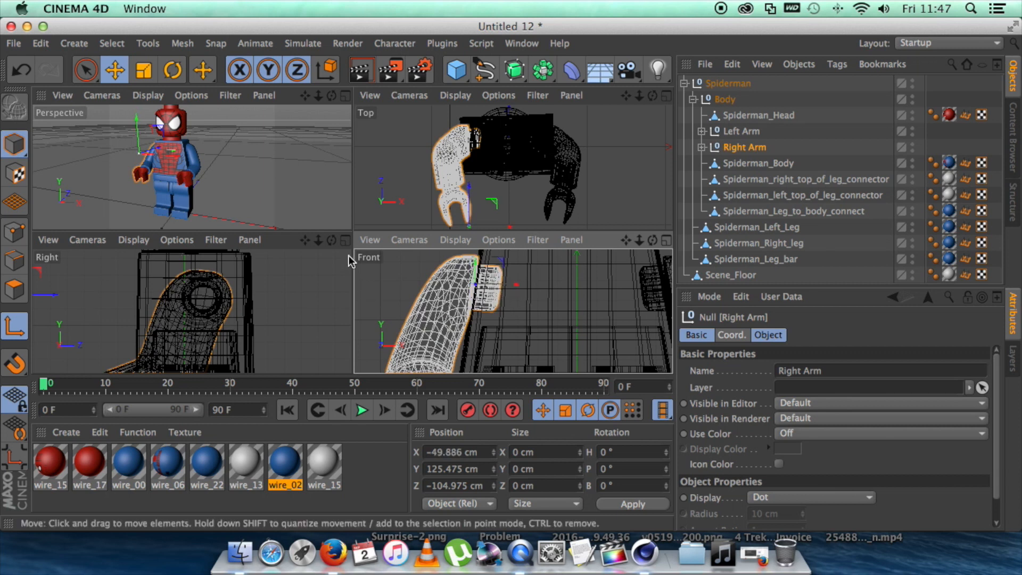
left_click_drag(306, 239, 184, 320)
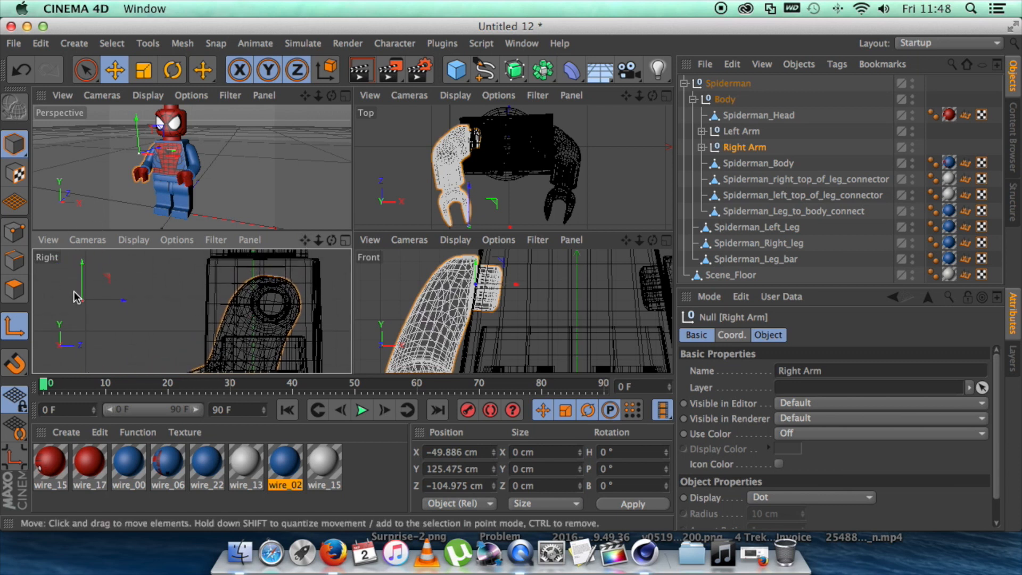
left_click_drag(79, 295, 308, 306)
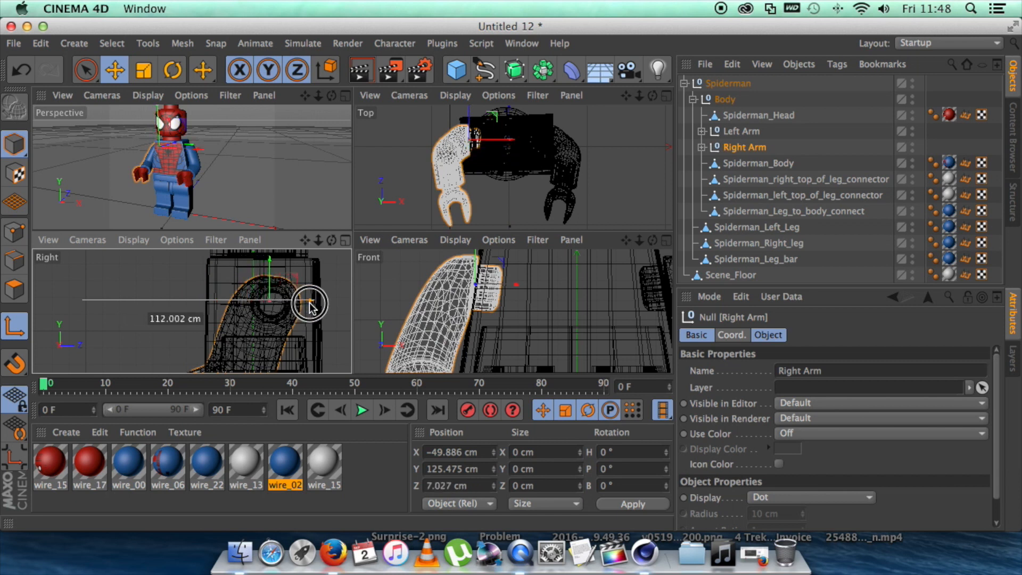
left_click_drag(312, 306, 313, 306)
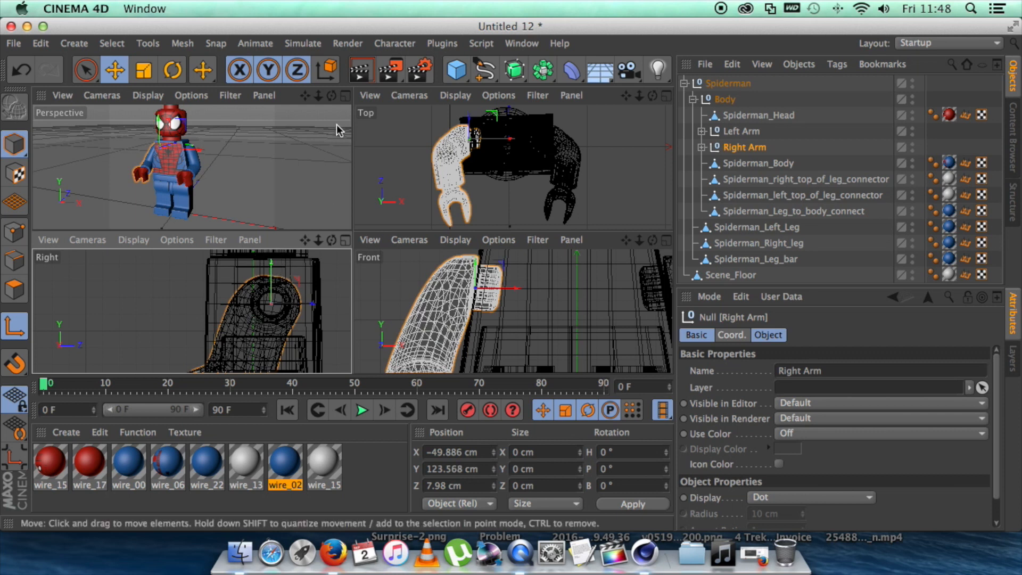
Step: Test-swing the Right Arm, undo it, select Left Arm and pan the front view to it
left_click(344, 95)
key("r")
left_click_drag(272, 192, 260, 222)
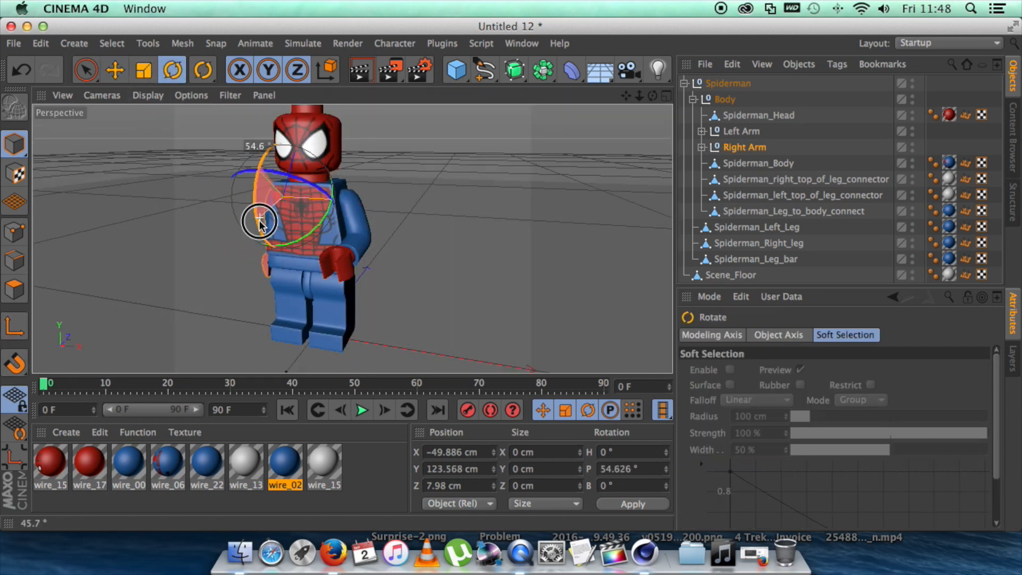
key("ctrl+z")
left_click(741, 131)
middle_click(351, 232)
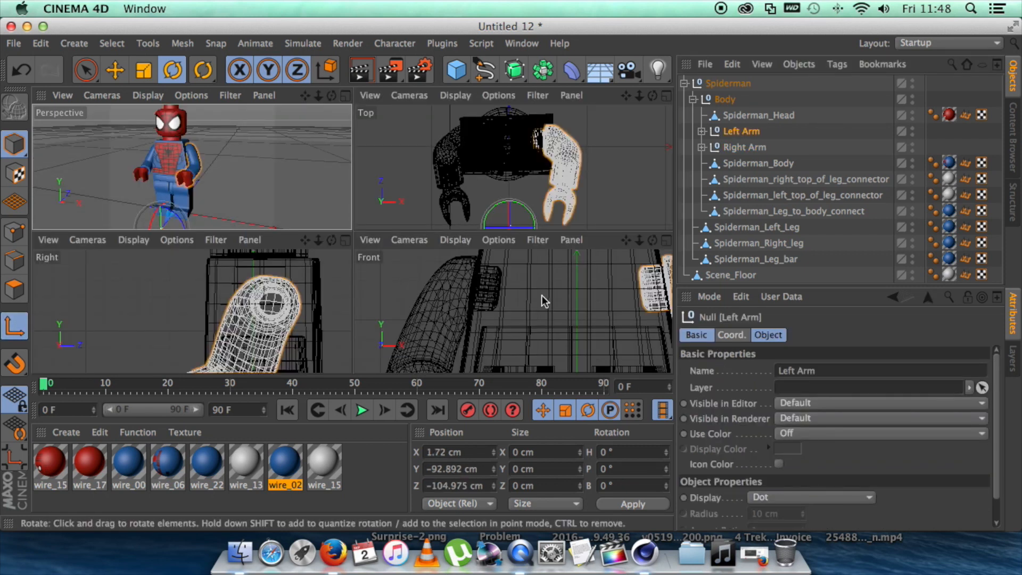
middle_click_drag(542, 295, 473, 352, "alt")
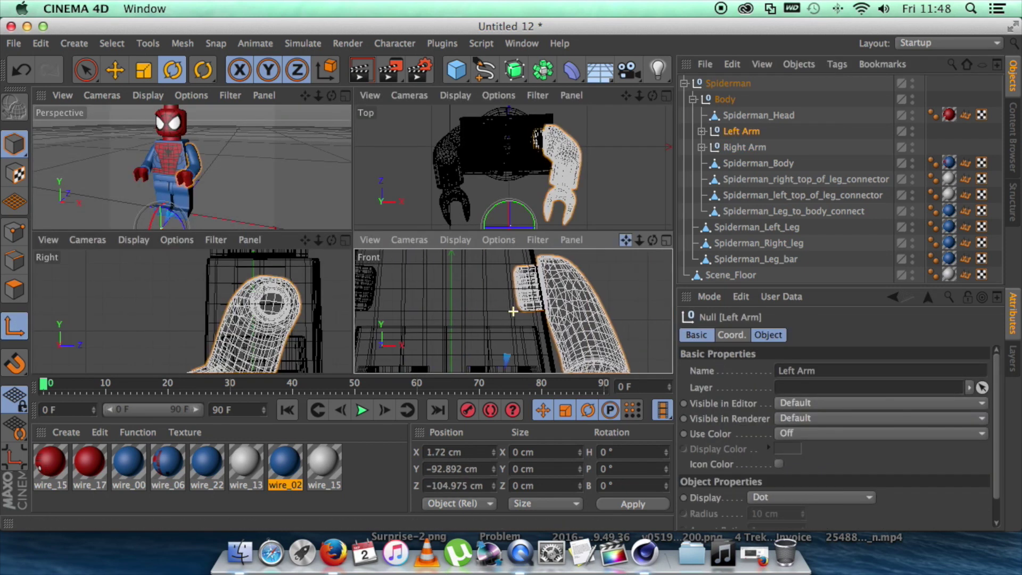
Step: Move the Left Arm pivot onto its shoulder joint and test-swing it in perspective view
left_click(115, 70)
left_click_drag(543, 286, 576, 286)
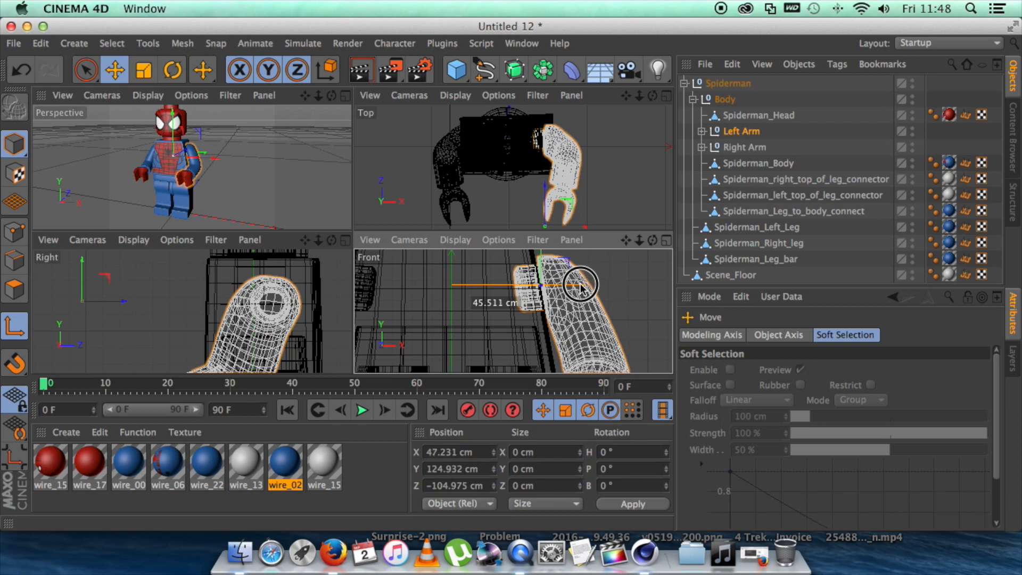
left_click_drag(85, 305, 273, 263)
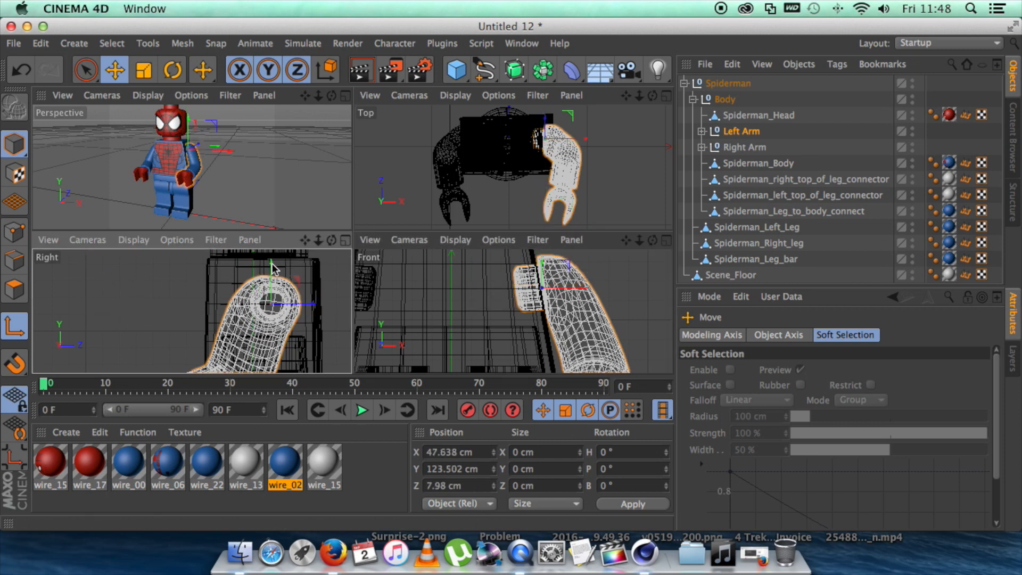
left_click(345, 96)
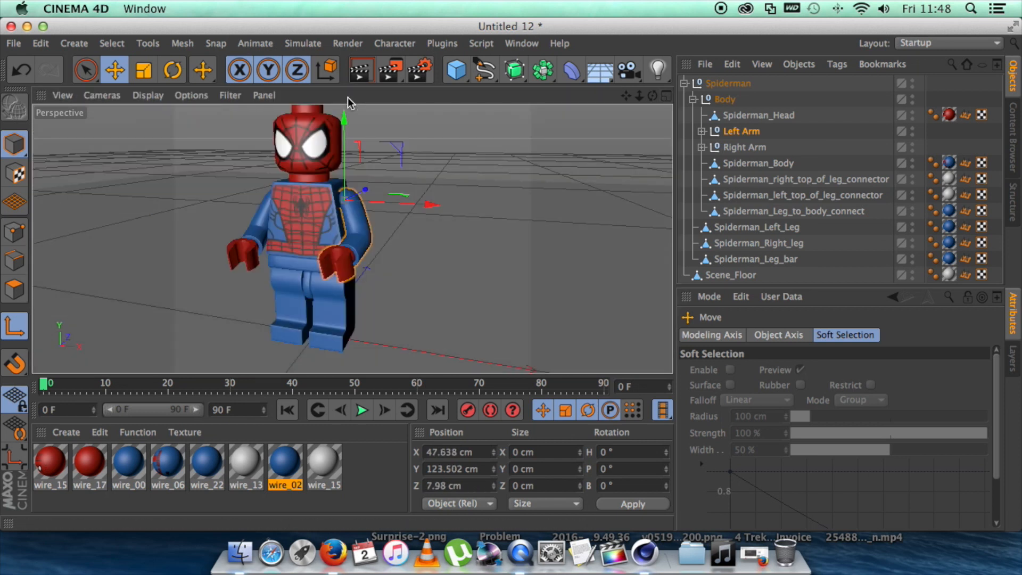
left_click(172, 71)
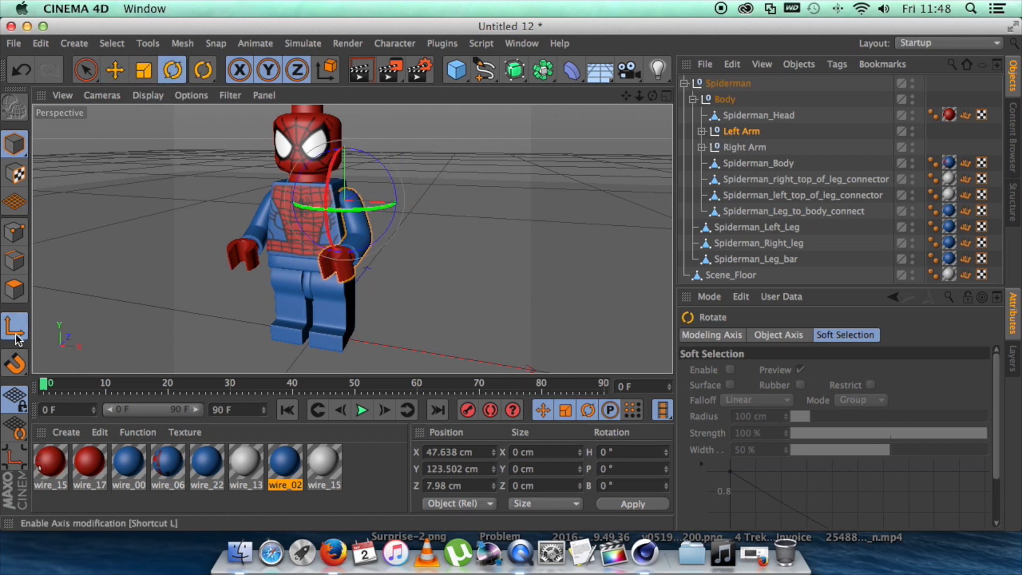
left_click_drag(329, 168, 332, 189)
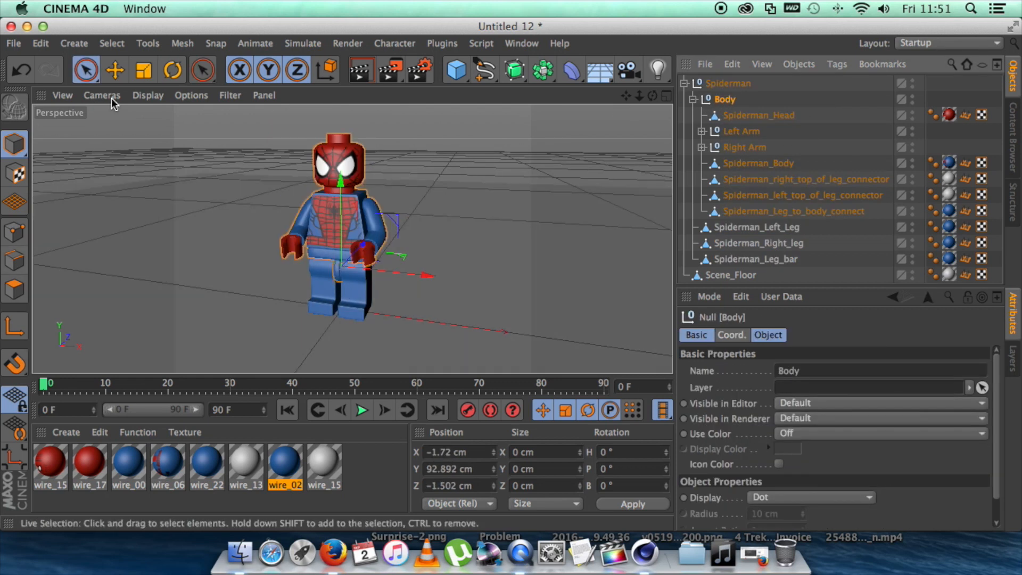
left_click(174, 71)
mouse_move(340, 239)
left_mouse_down()
mouse_move(323, 257)
mouse_move(332, 229)
left_mouse_up()
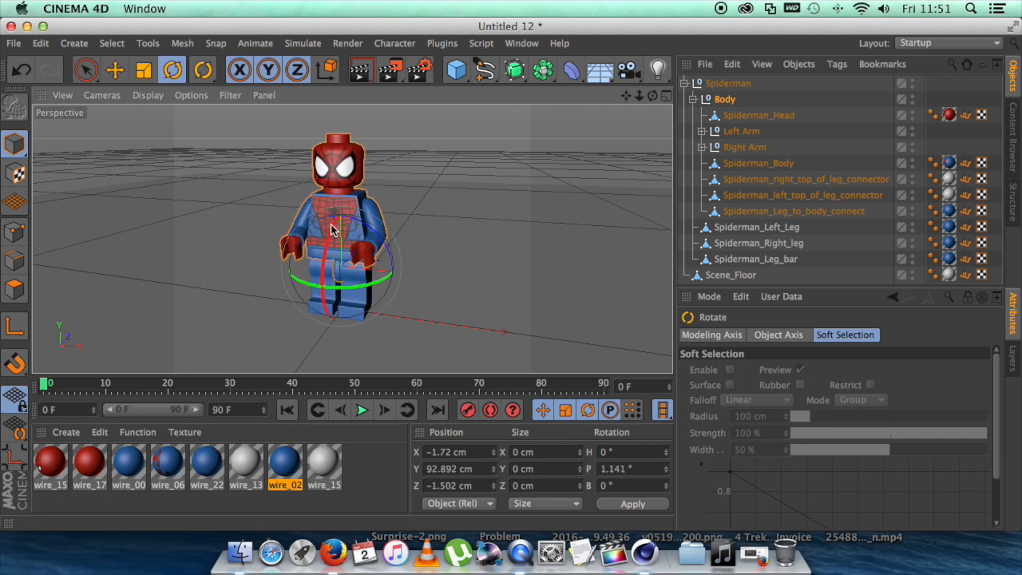
left_click(757, 226)
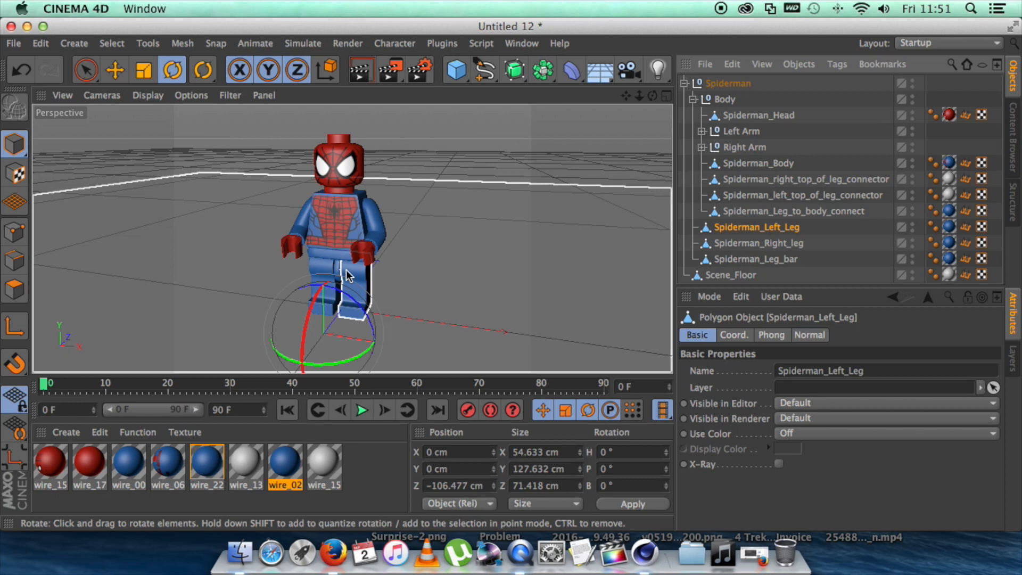
left_click_drag(317, 310, 311, 305)
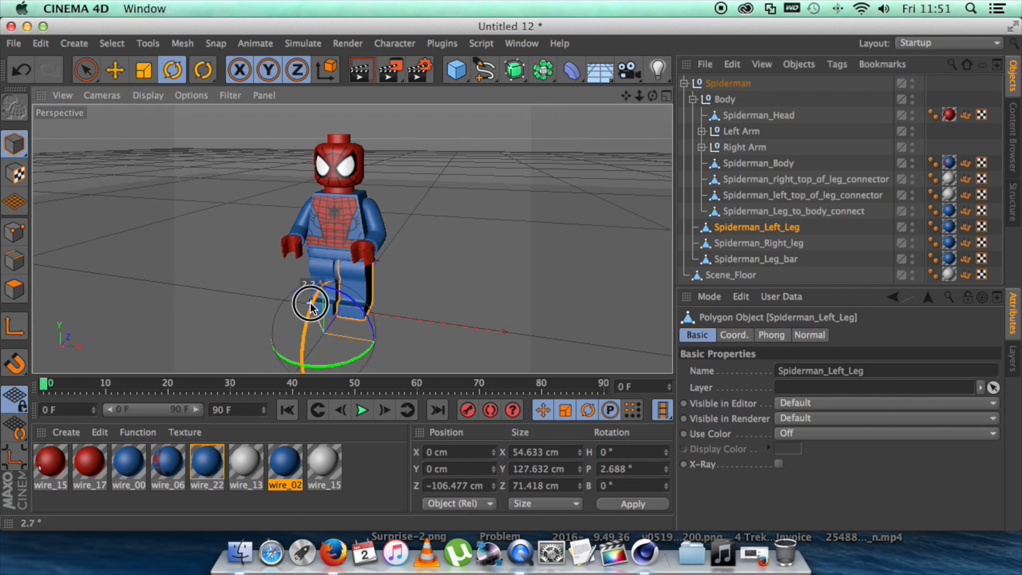
key("e")
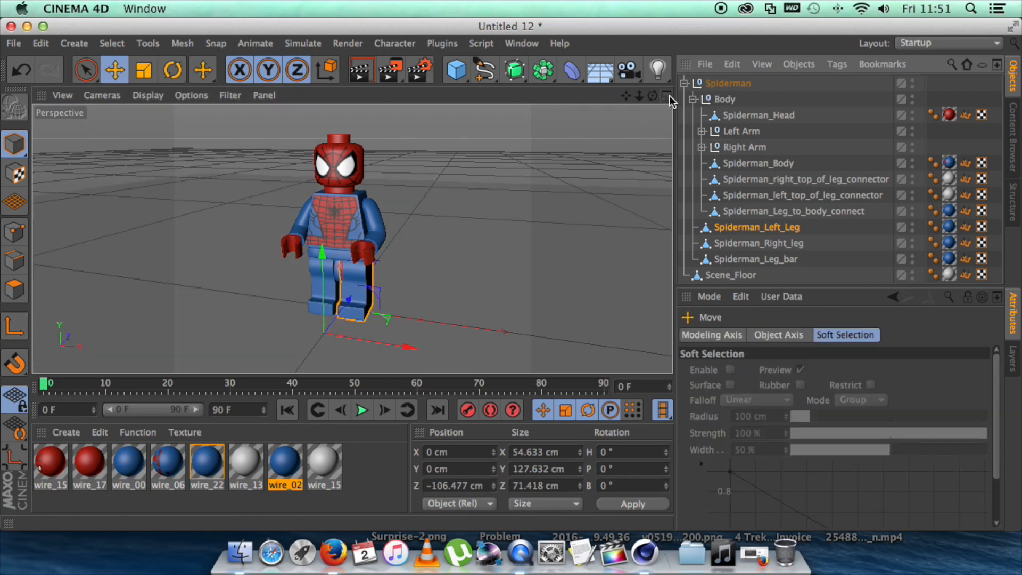
Step: Frame the left leg in four-view, enable axis editing and centre the pivot on the leg
left_click(668, 96)
scroll(512, 312, "up", 5)
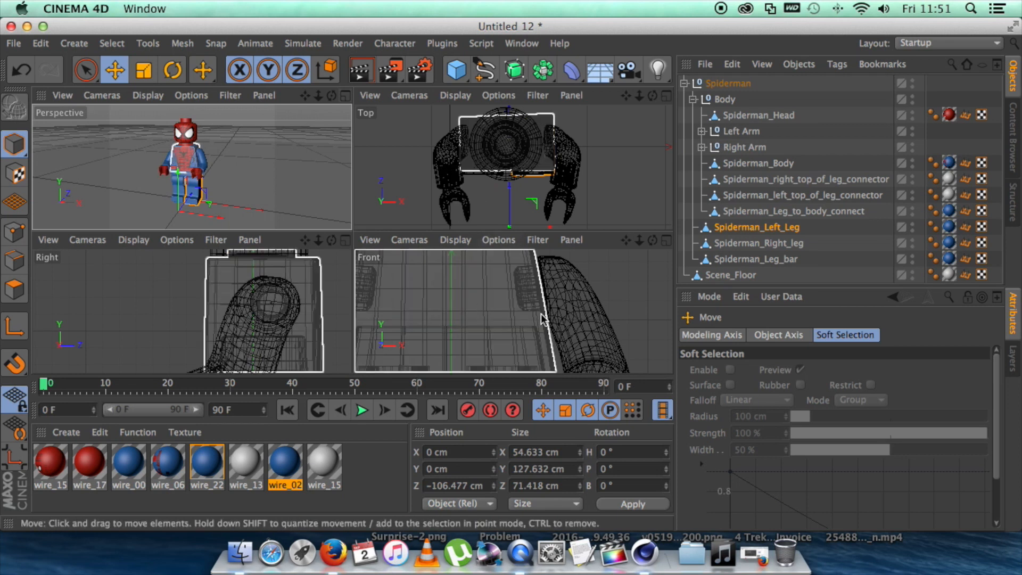
key("s")
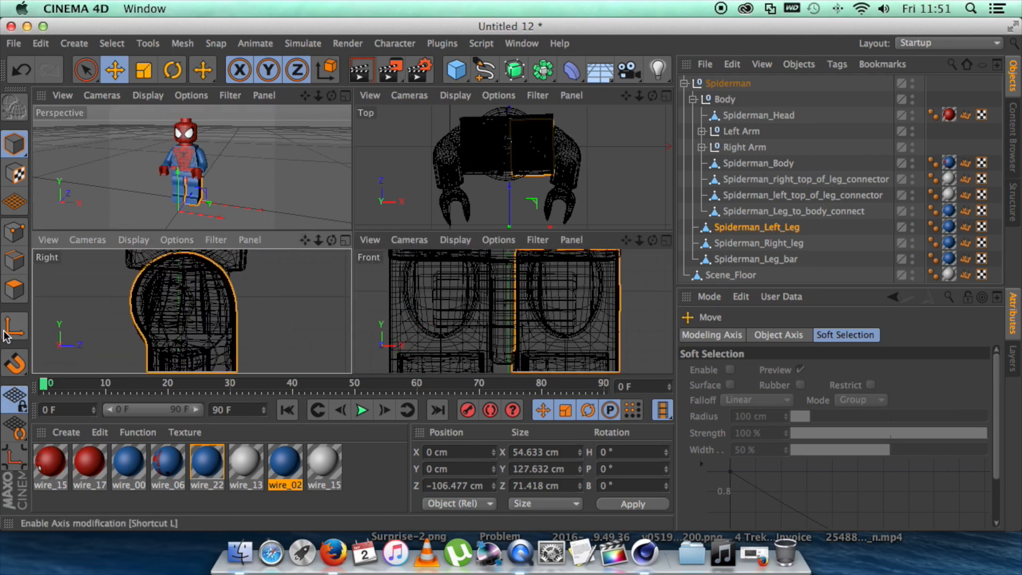
left_click(15, 325)
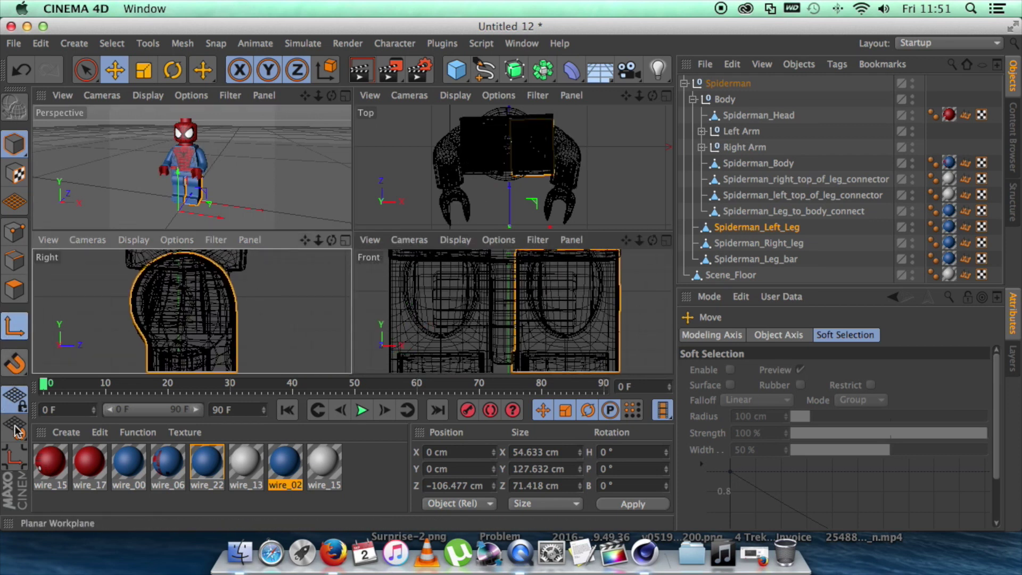
left_click(17, 463)
Step: Drag Spiderman_Left_Leg's pivot up and along Z to the hip joint
left_click_drag(177, 324, 180, 264)
left_click_drag(214, 306, 208, 308)
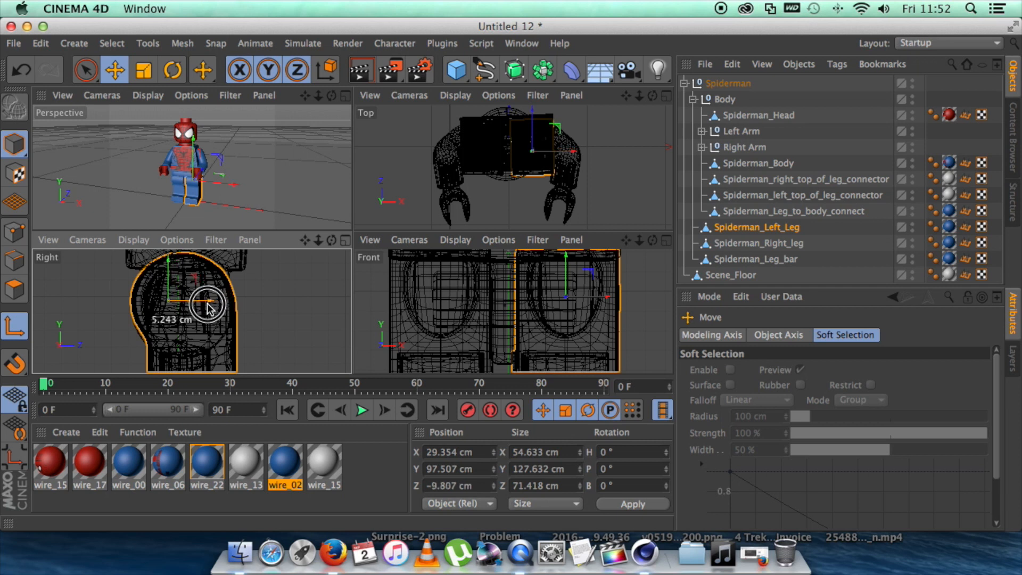
left_click(568, 262)
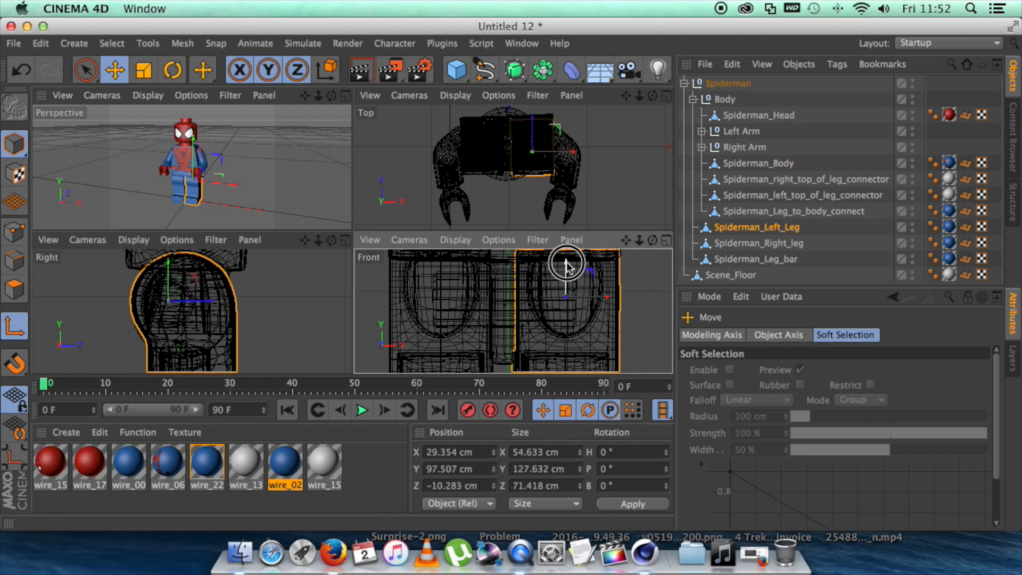
left_click(209, 304)
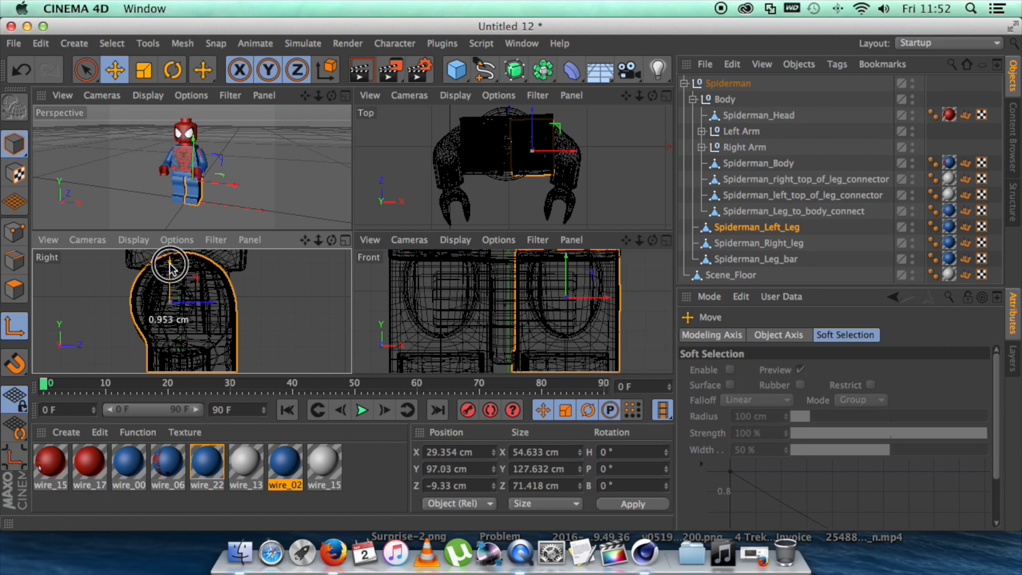
Step: Move the right leg's pivot to hip depth and centre the Leg_bar pivot on its geometry
left_click(758, 244)
left_click(186, 274)
left_click_drag(186, 303, 212, 305)
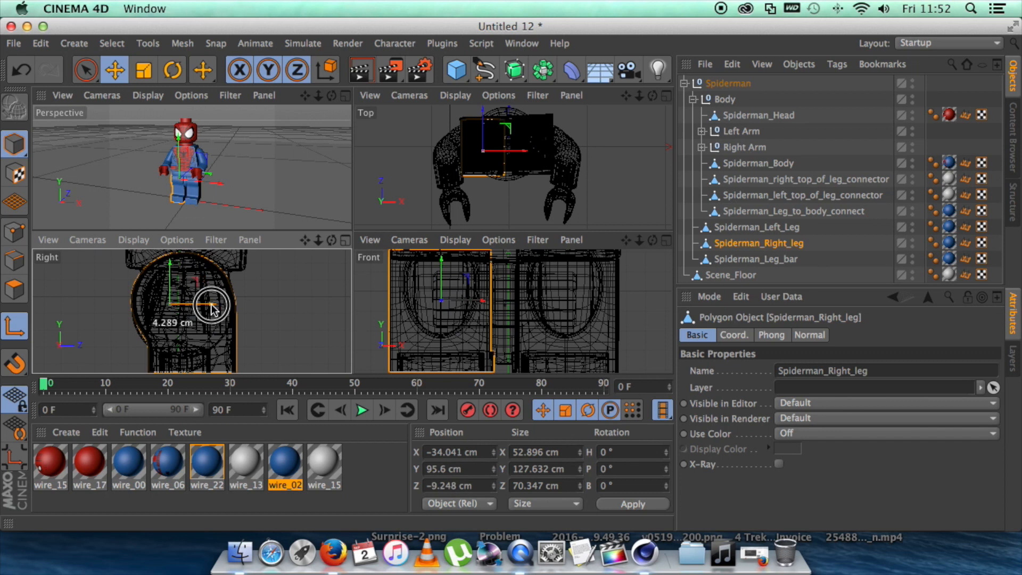
left_click(751, 260)
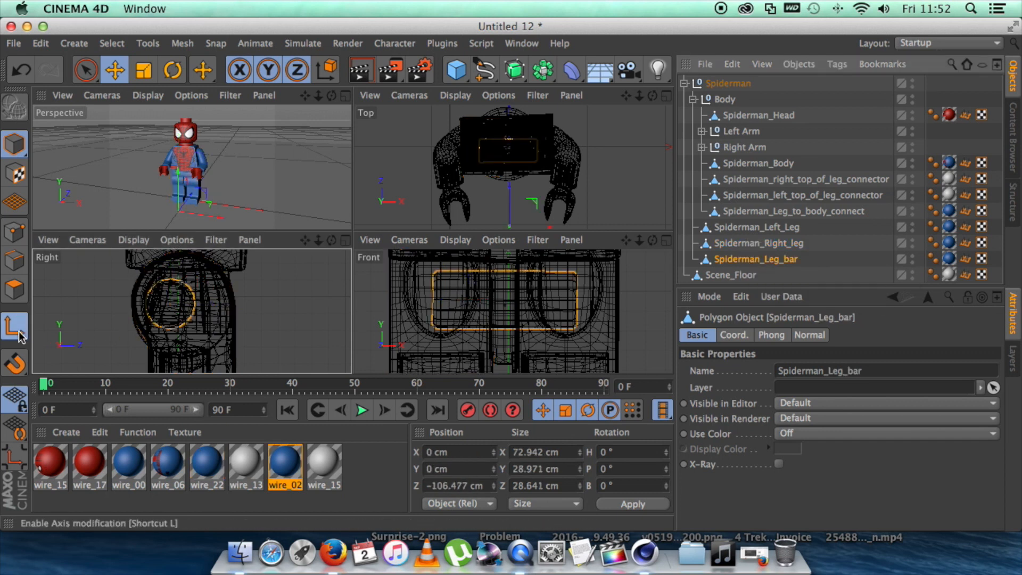
left_click(11, 461)
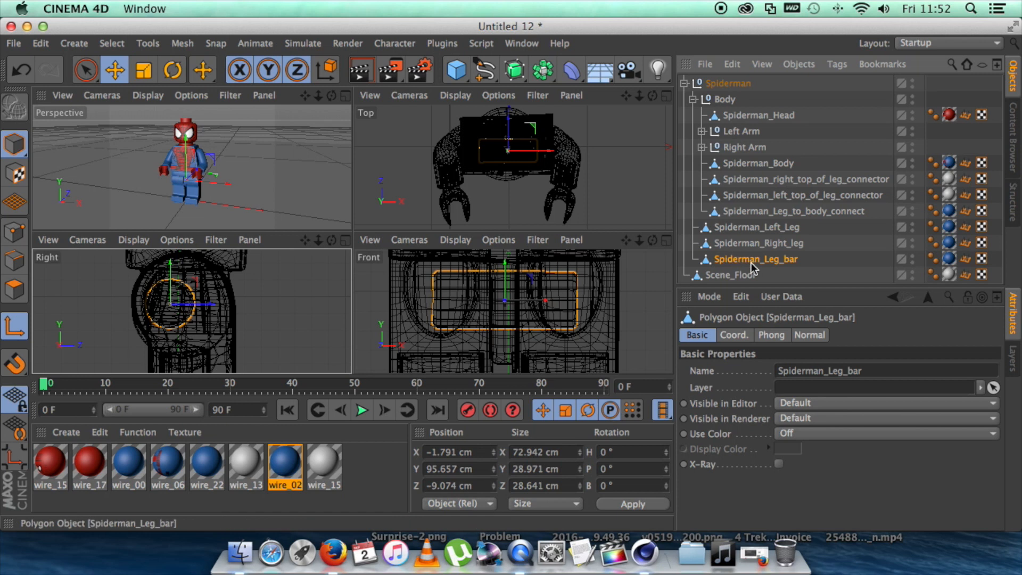
left_click(756, 246)
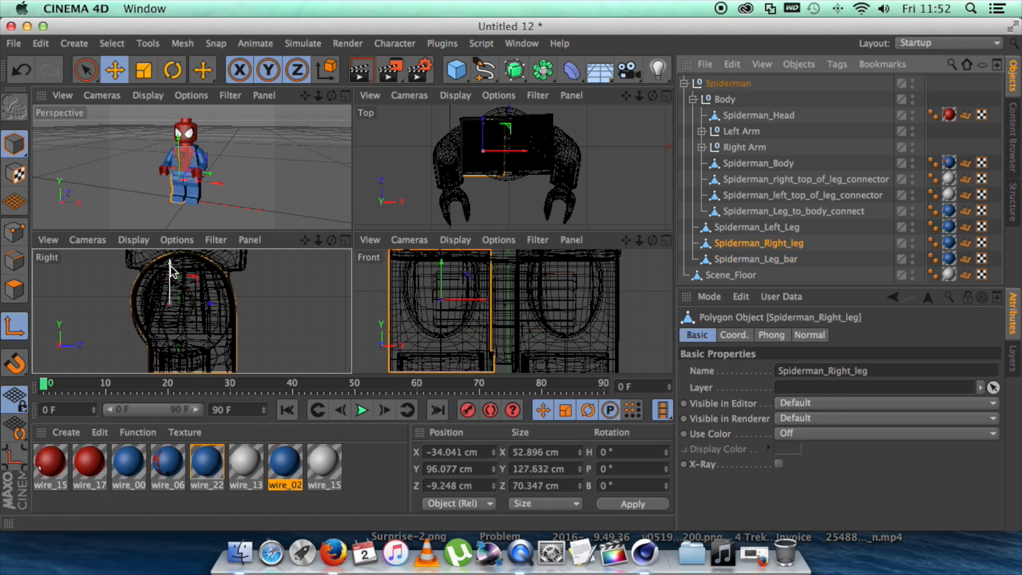
left_click_drag(170, 272, 170, 273)
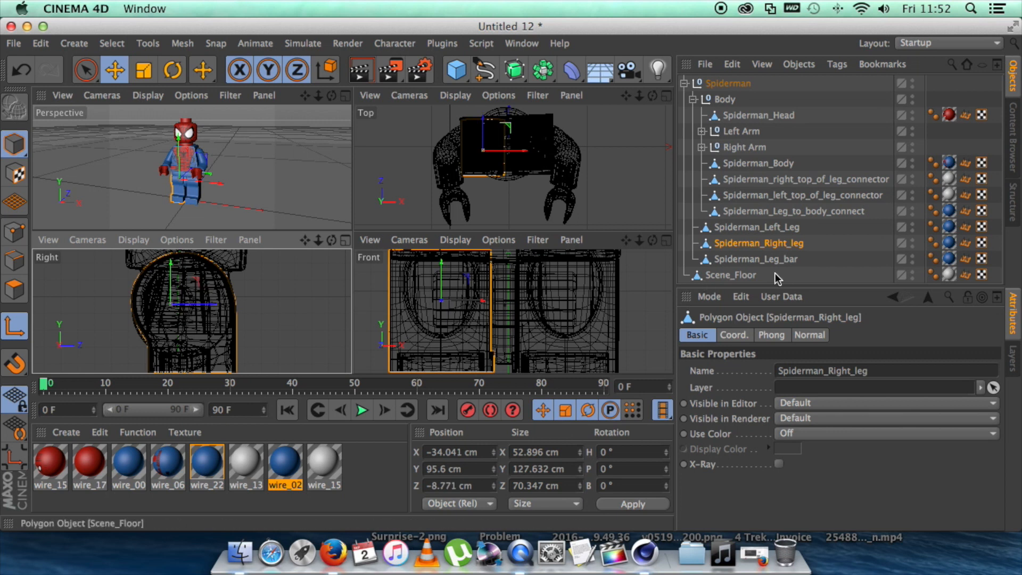
left_click(781, 261)
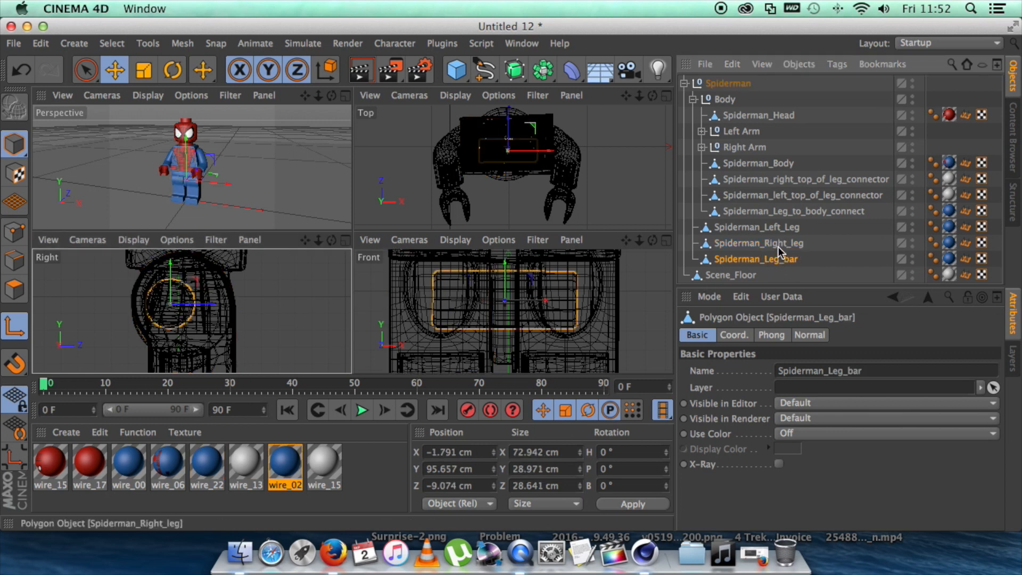
Step: Test-swing the left leg with the Rotate tool in the enlarged perspective view, then undo
left_click(779, 244)
key("Up")
middle_click(191, 160)
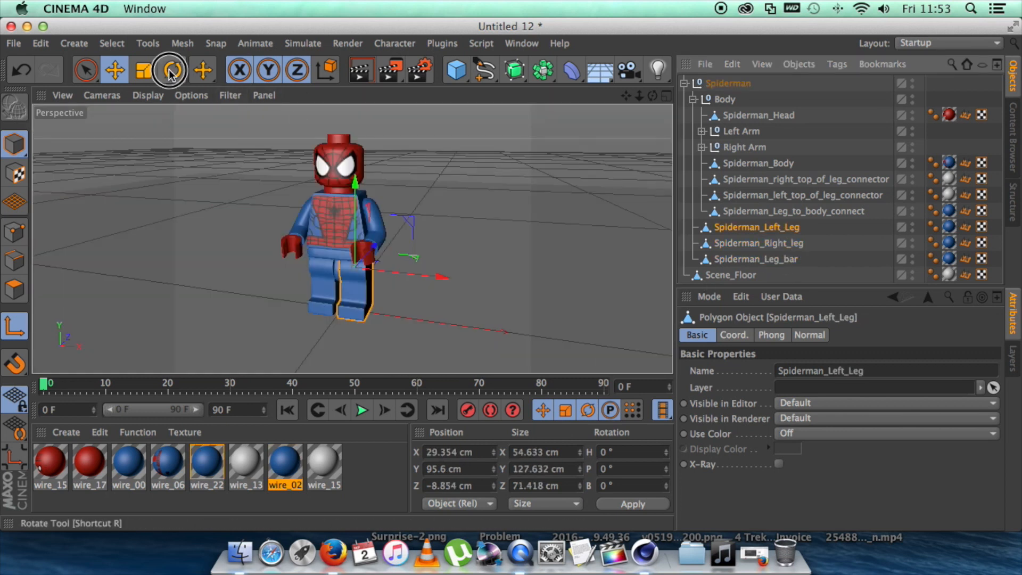
left_click(171, 70)
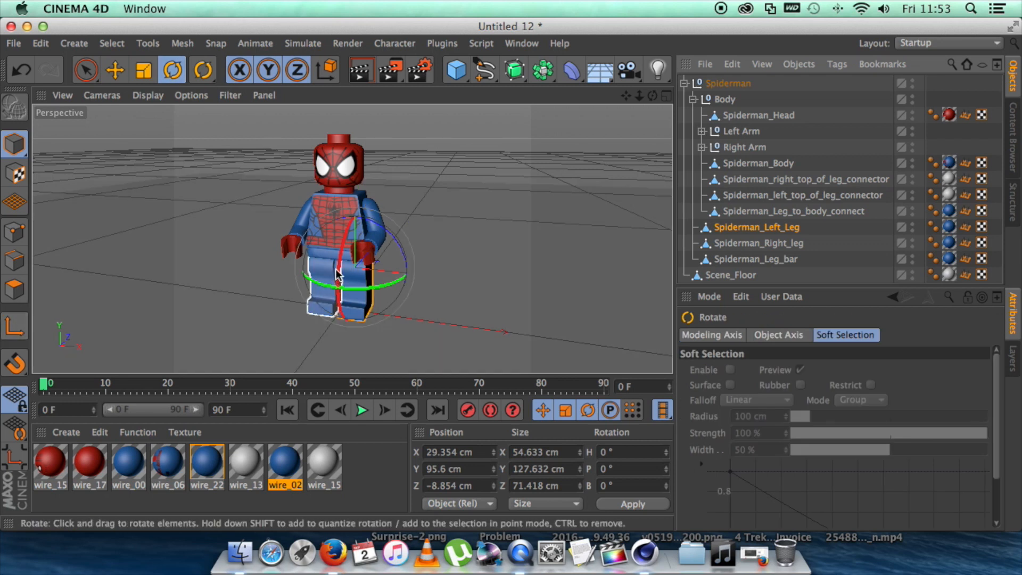
mouse_move(339, 275)
left_mouse_down()
mouse_move(347, 242)
mouse_move(339, 285)
left_mouse_up()
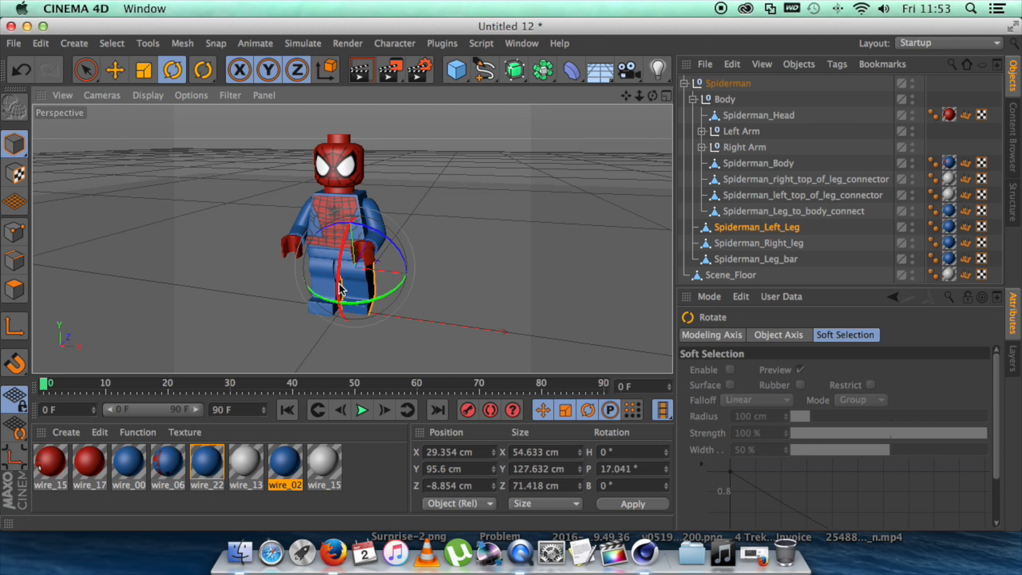
key("super+z")
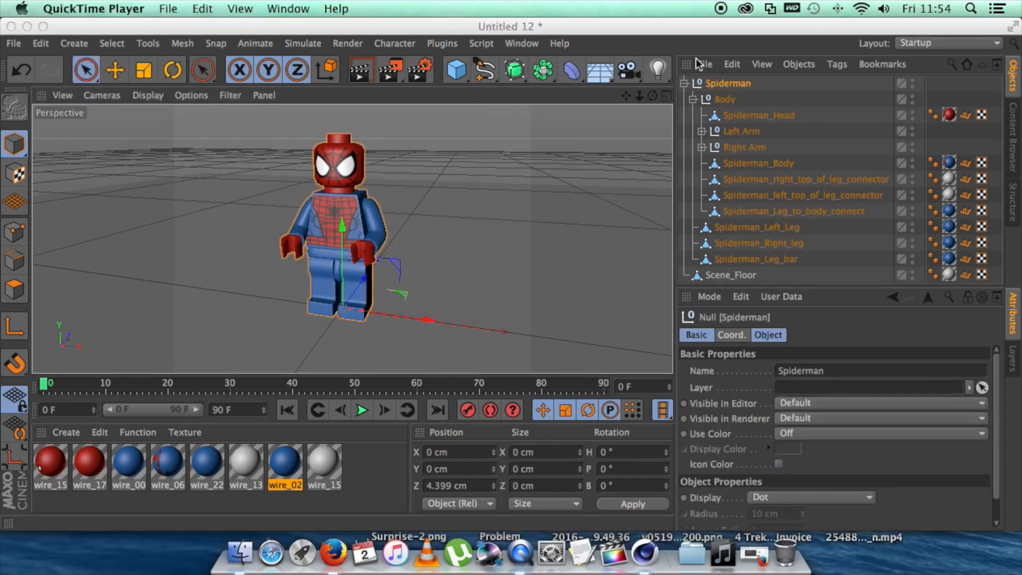
Step: Test-tilt the upper body and undo, then select the left arm and slightly rotate the right leg
left_click(725, 99)
key("r")
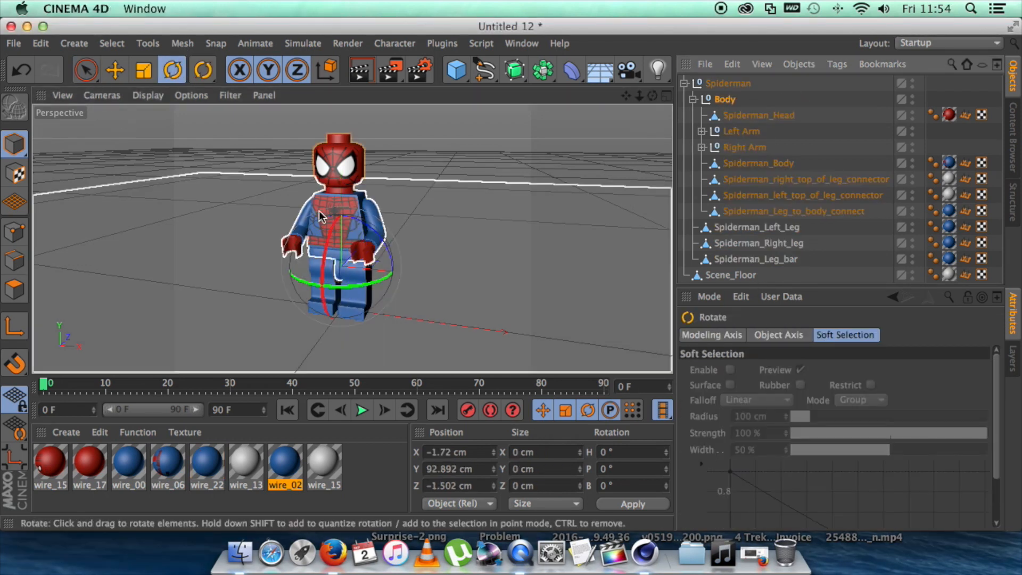
mouse_move(343, 263)
left_mouse_down()
mouse_move(335, 228)
mouse_move(352, 192)
left_mouse_up()
key("super+z")
left_click(742, 131)
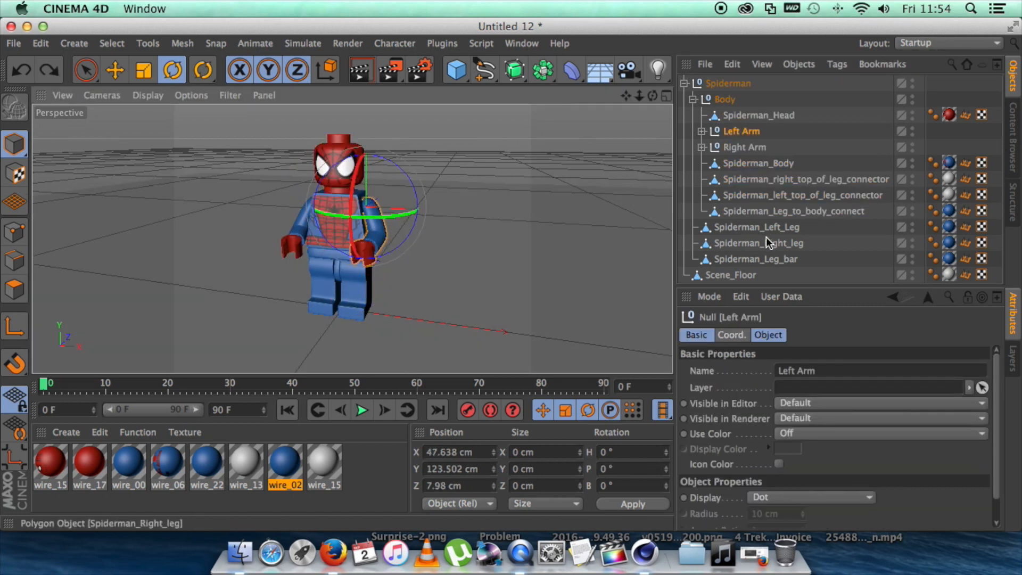
left_click(758, 243)
left_click_drag(297, 248, 302, 257)
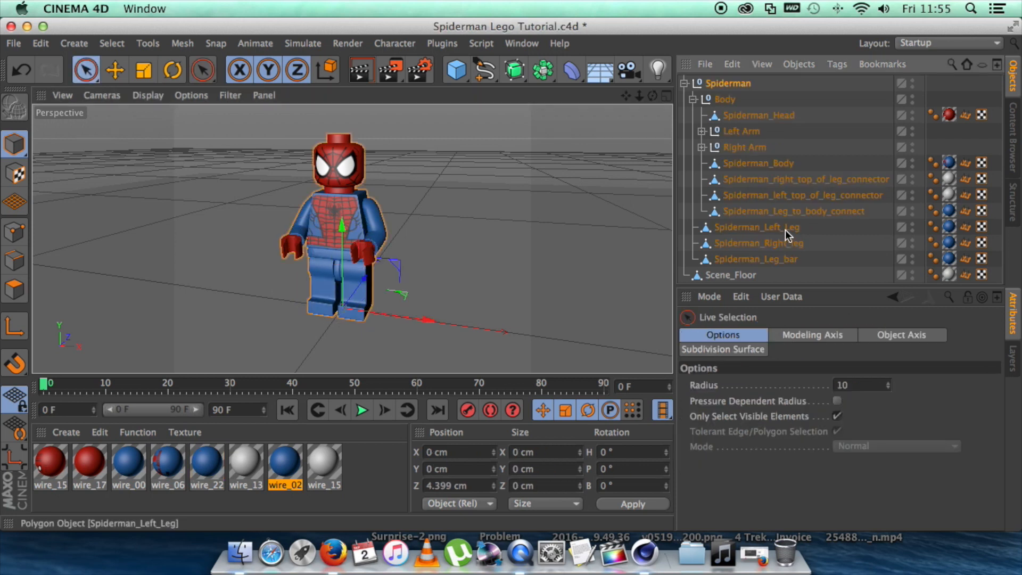
Step: Record a starting keyframe for Spiderman_Left_Leg at frame 0 and ready the Rotate tool
left_click(782, 228)
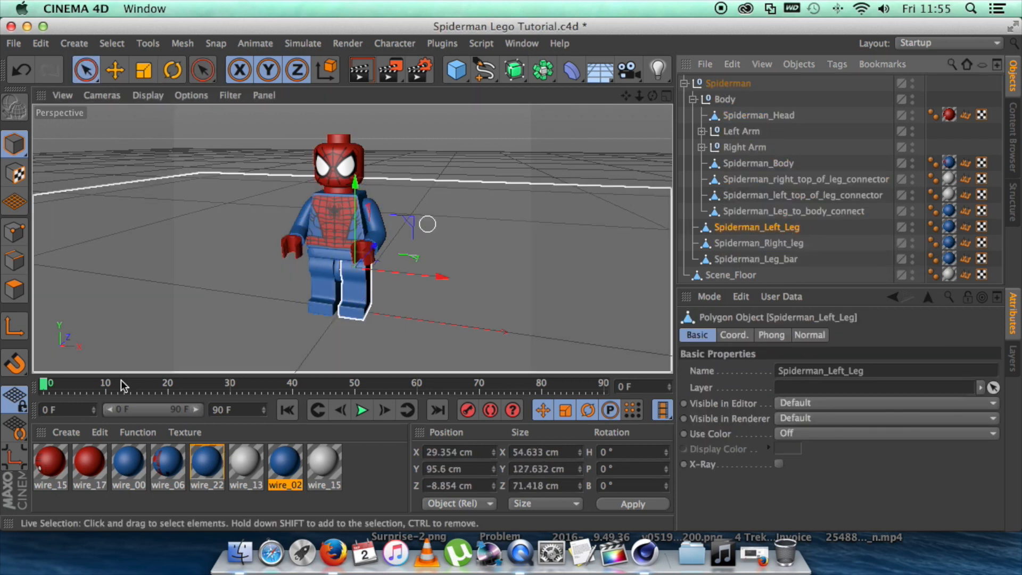
left_click(468, 410)
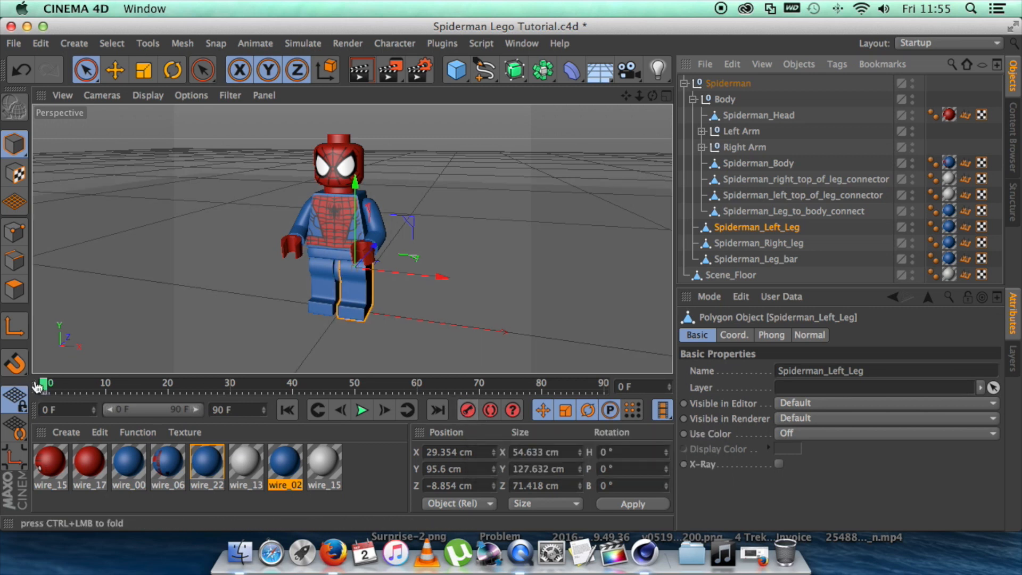
left_click_drag(46, 387, 53, 386)
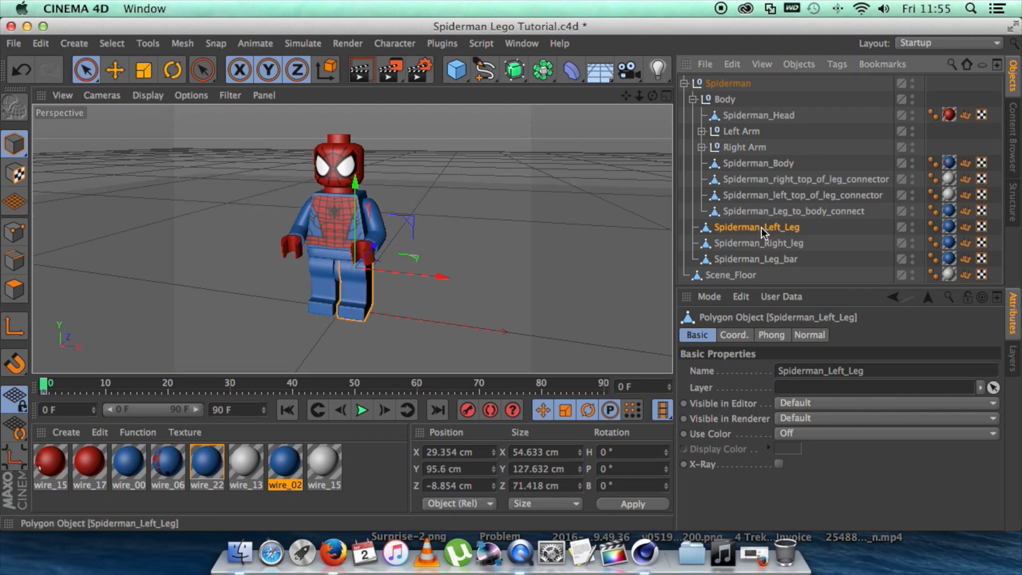
left_click(172, 72)
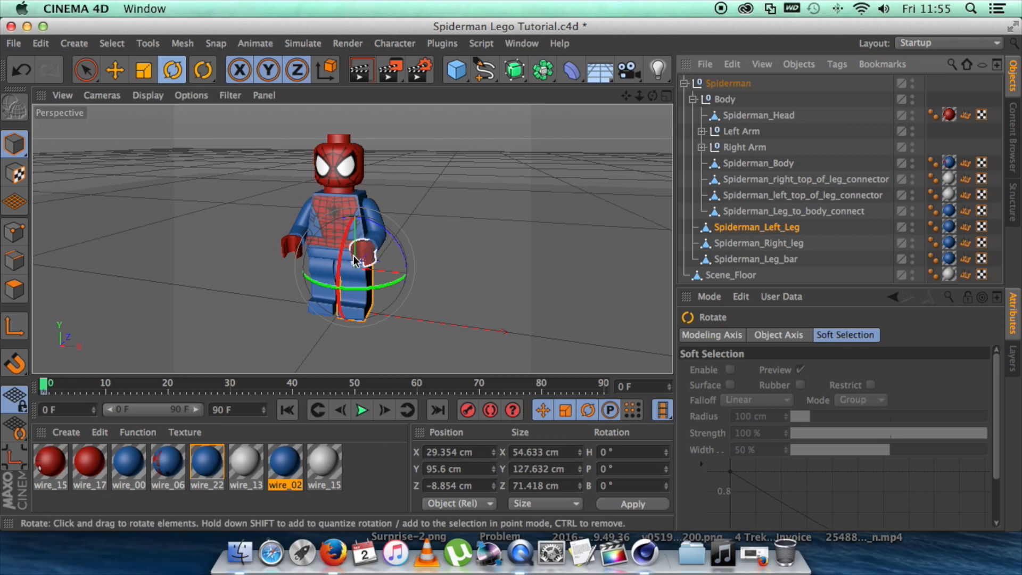
Step: Pose and record the left leg at frame 0, then swing it forward and advance to the next frame
mouse_move(359, 254)
left_mouse_down()
mouse_move(342, 271)
mouse_move(364, 186)
left_mouse_up()
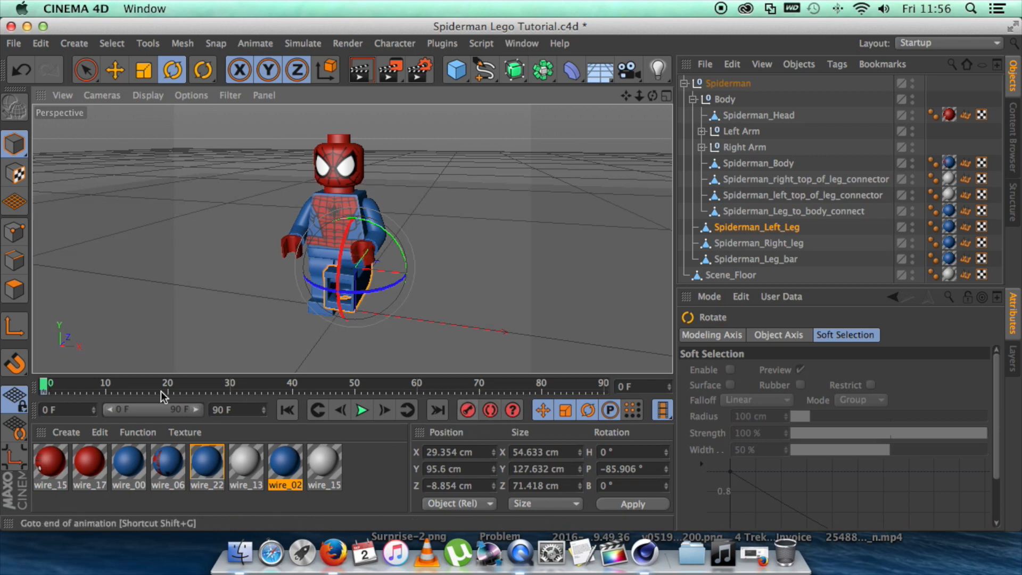
left_click(46, 386)
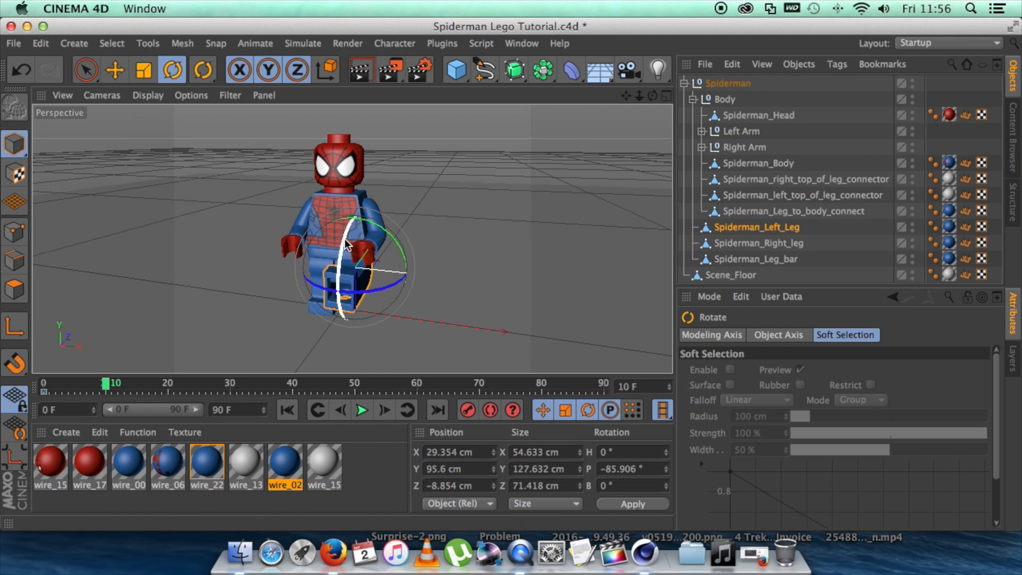
left_click_drag(347, 244, 377, 343)
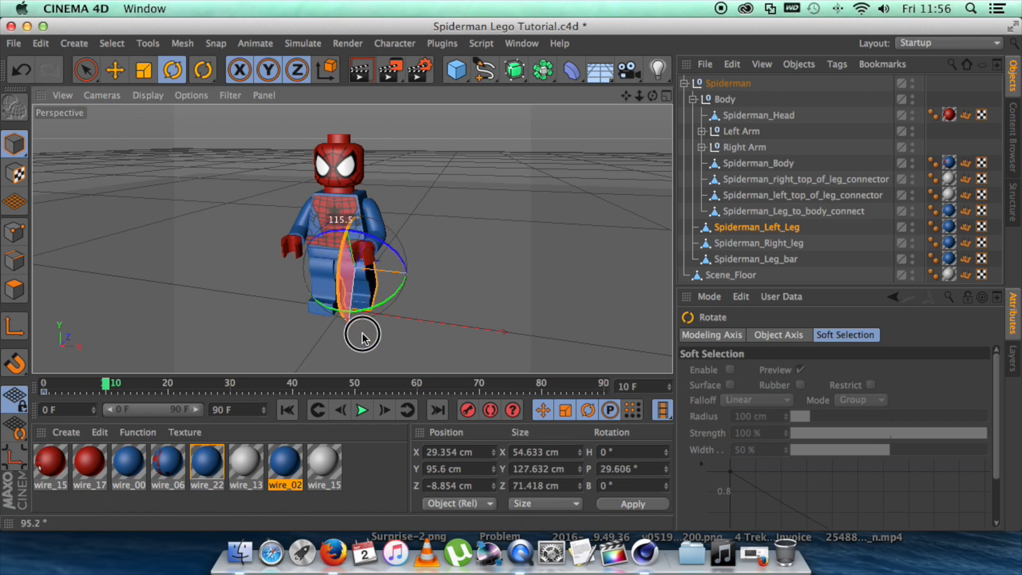
left_click_drag(377, 343, 404, 358)
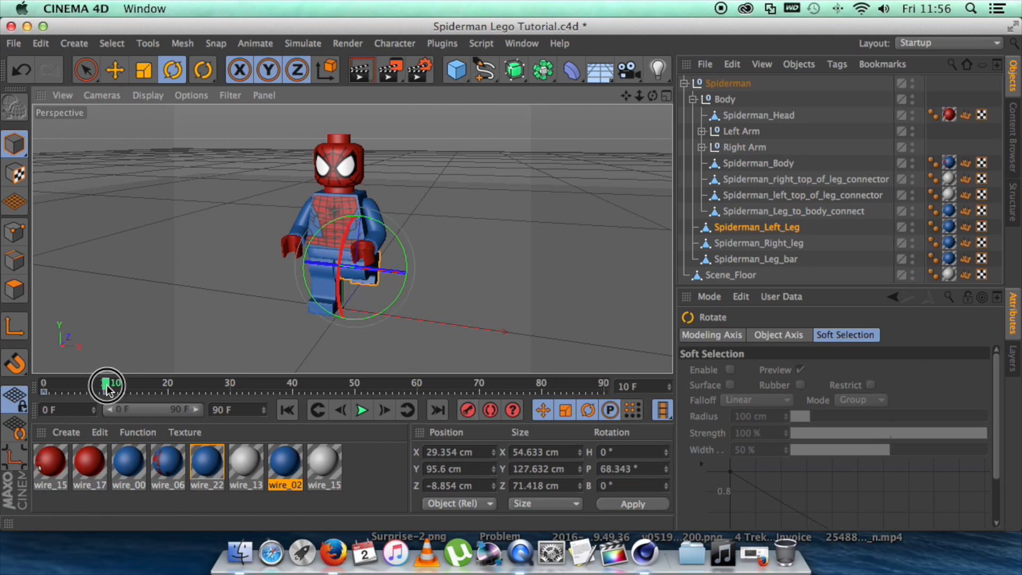
left_click_drag(109, 386, 140, 387)
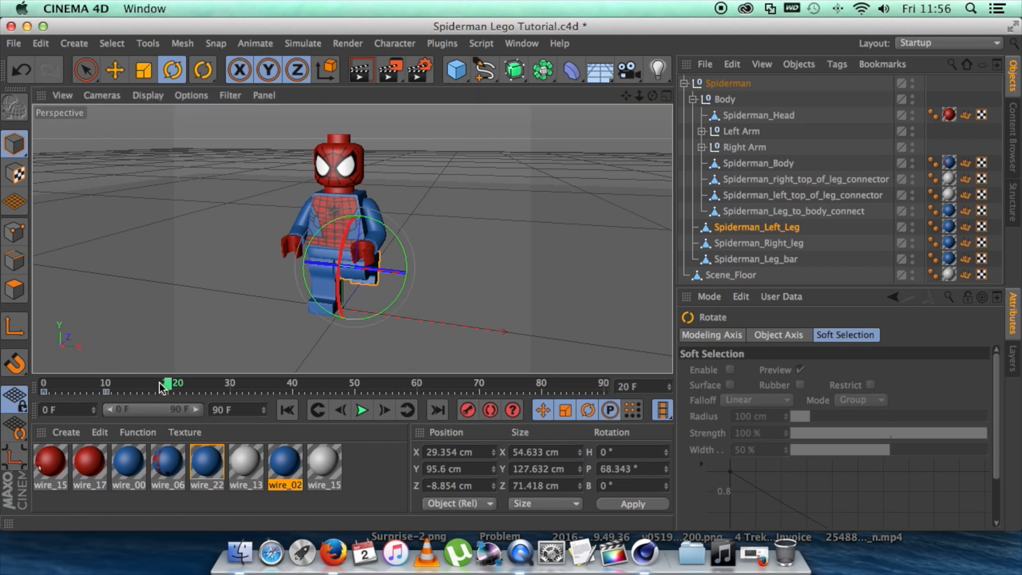
left_click(491, 410)
Step: Alternate the left leg's pitch forward and back, recording a key at each ten-frame step
left_click_drag(163, 387, 232, 388)
left_click_drag(344, 303, 353, 328)
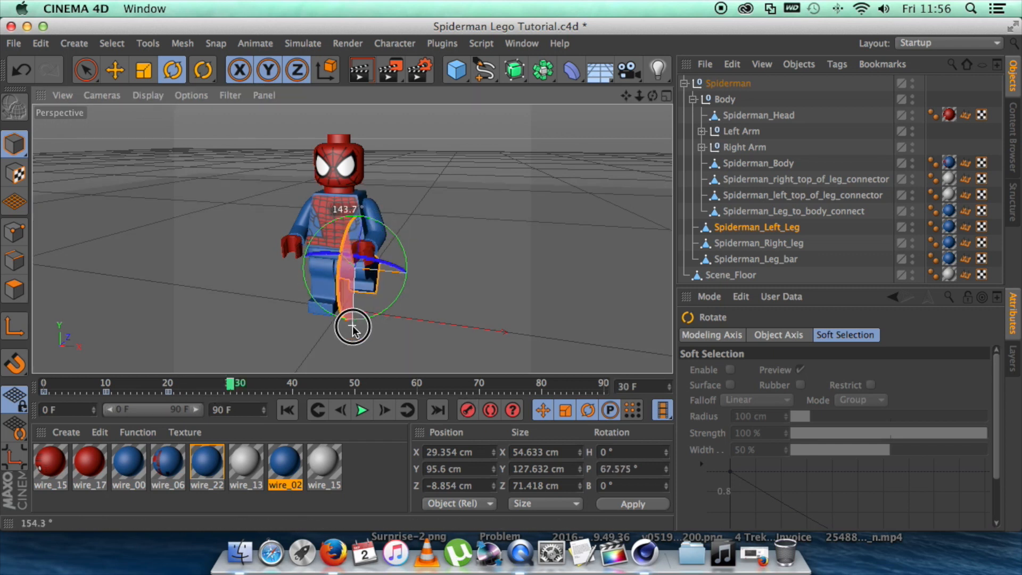
left_click_drag(232, 387, 359, 387)
left_click(490, 410)
left_click_drag(354, 323, 351, 233)
left_click(490, 410)
left_click_drag(359, 387, 547, 387)
left_click(468, 410)
Step: Record the final poses up to frame 90, straighten the leg, and scrub back to preview the swing
left_click_drag(351, 232, 350, 239)
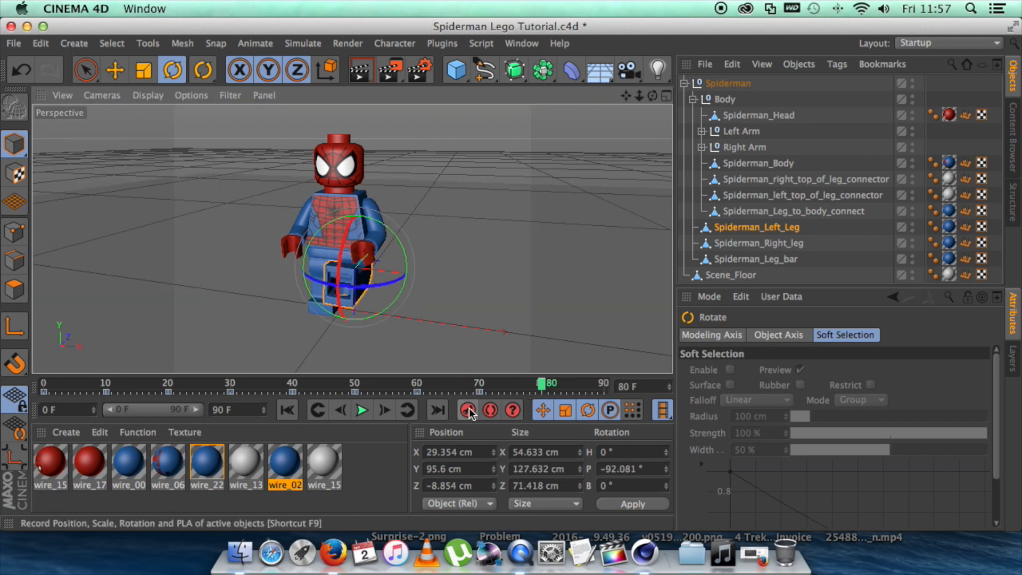
left_click(468, 410)
left_click_drag(546, 387, 603, 387)
left_click_drag(359, 248, 346, 305)
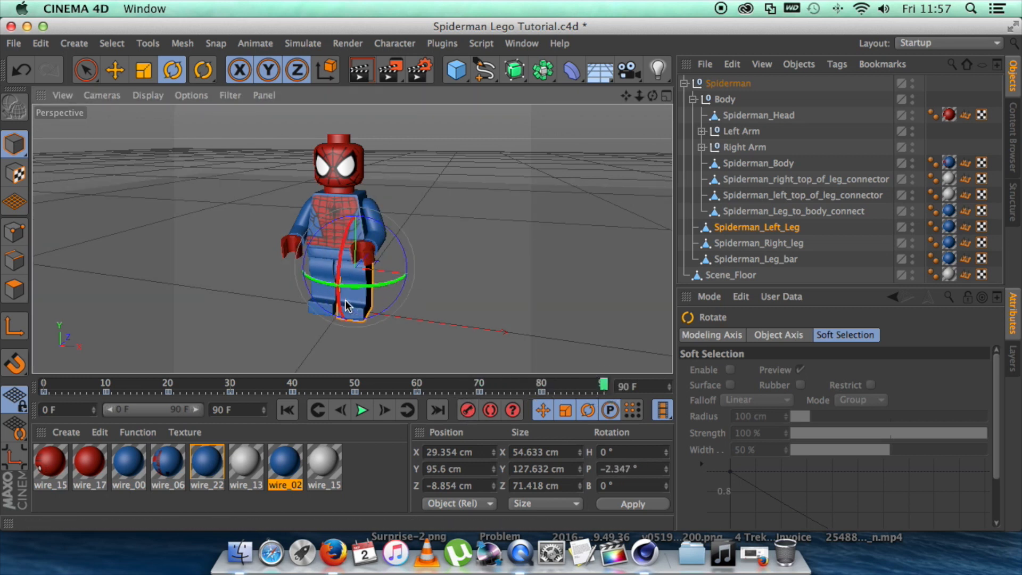
left_click_drag(604, 388, 43, 387)
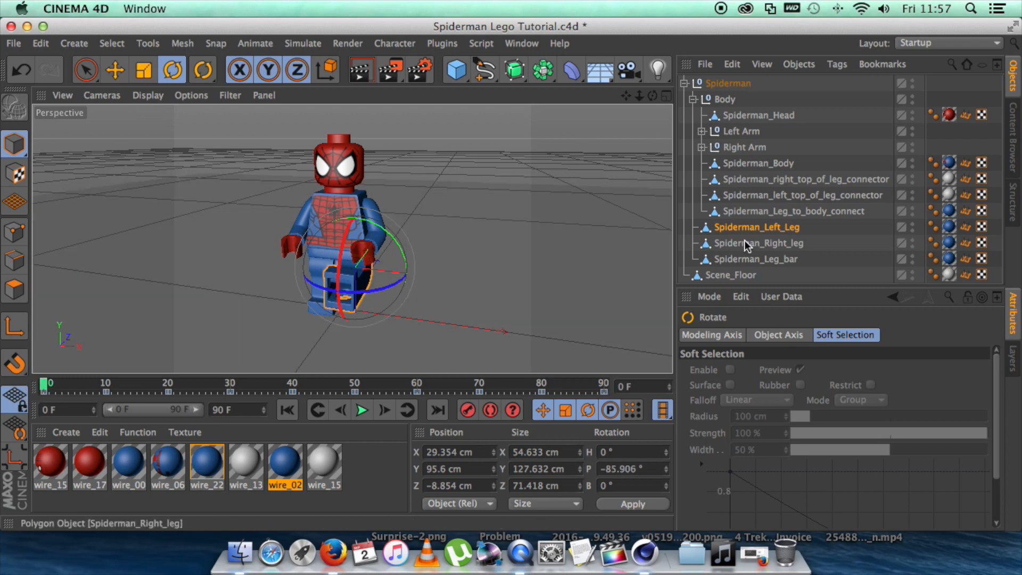
Step: Keyframe the right leg swinging opposite the left at the first ten-frame steps
left_click(745, 242)
left_click(106, 387)
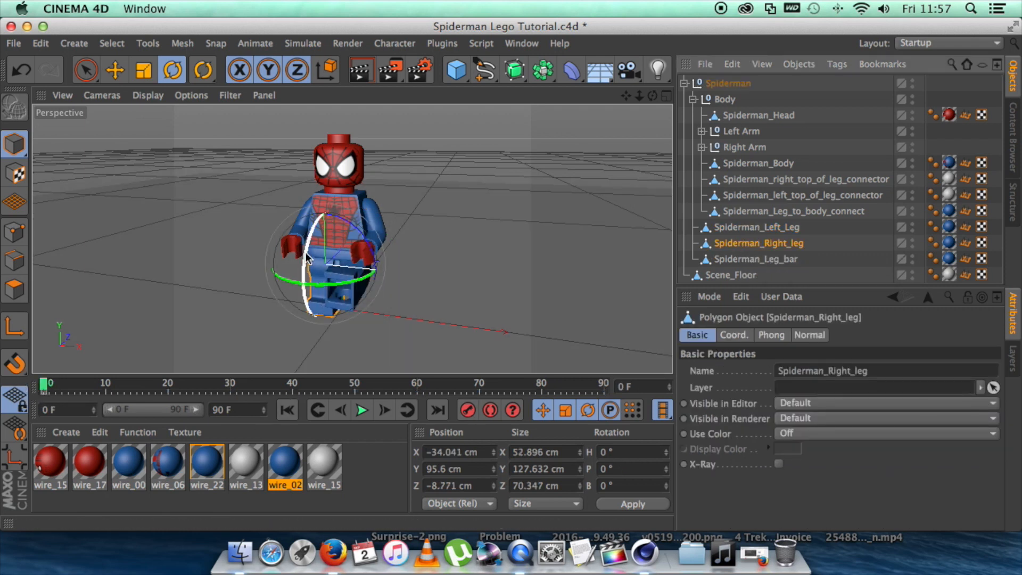
mouse_move(309, 330)
left_mouse_down()
mouse_move(274, 291)
mouse_move(410, 329)
left_mouse_up()
left_click(168, 387)
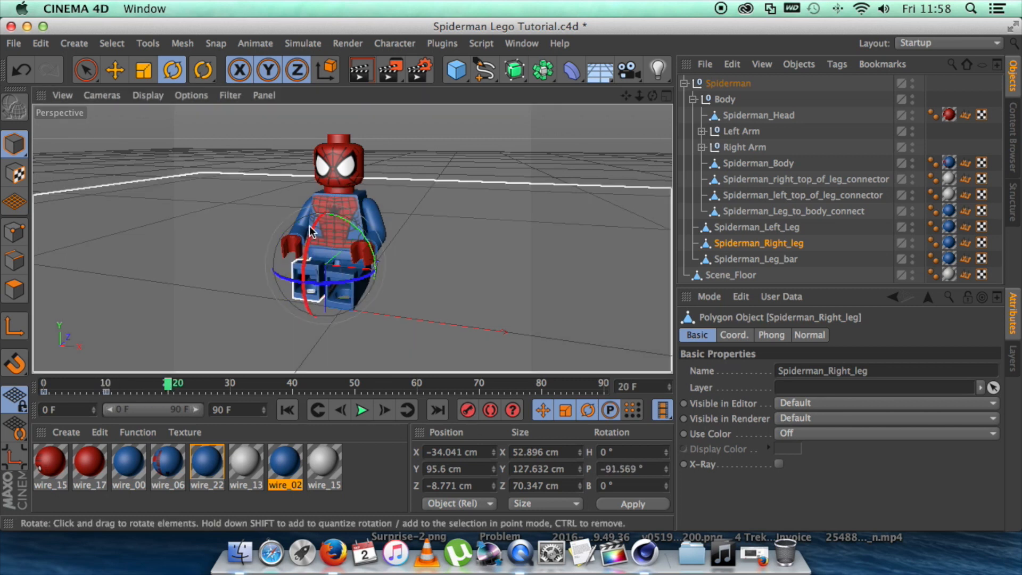
left_click_drag(331, 322, 309, 226)
left_click(230, 387)
left_click_drag(299, 298, 311, 279)
left_click(293, 388)
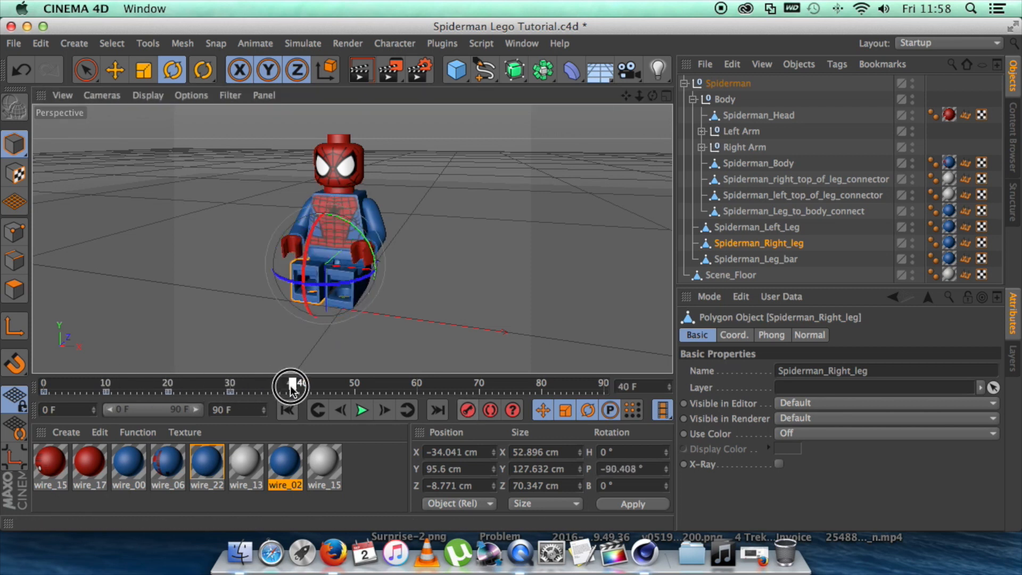
Step: Continue recording the right leg's alternating swing through frame 90 and settle its final angle
mouse_move(336, 328)
left_mouse_down()
mouse_move(319, 304)
mouse_move(335, 288)
mouse_move(304, 260)
mouse_move(319, 239)
left_mouse_up()
left_click(354, 387)
left_click(416, 388)
left_click(480, 387)
left_click(541, 387)
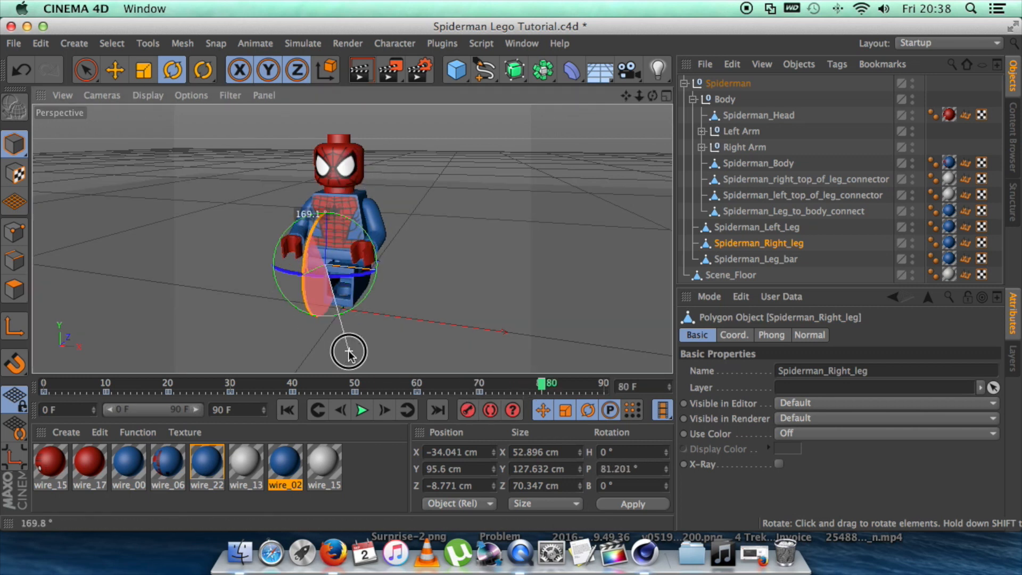
left_click_drag(351, 352, 335, 303)
left_click(603, 387)
left_click_drag(319, 264, 299, 206)
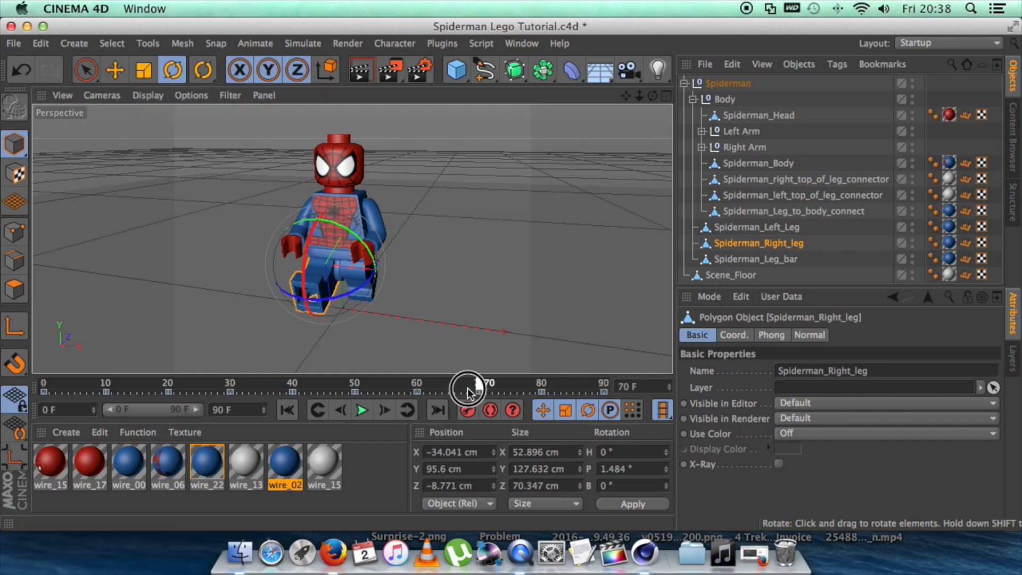
Step: Rewind and play the run, stop at frame 0, then select both leg objects together
left_click_drag(469, 389, 45, 390)
left_click(479, 336)
left_click(364, 410)
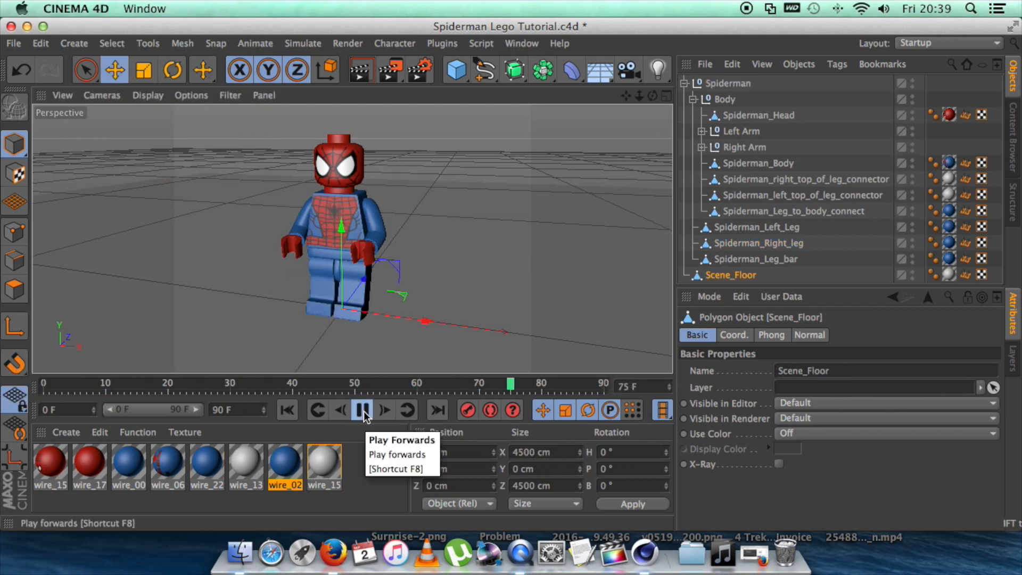
left_click(363, 412)
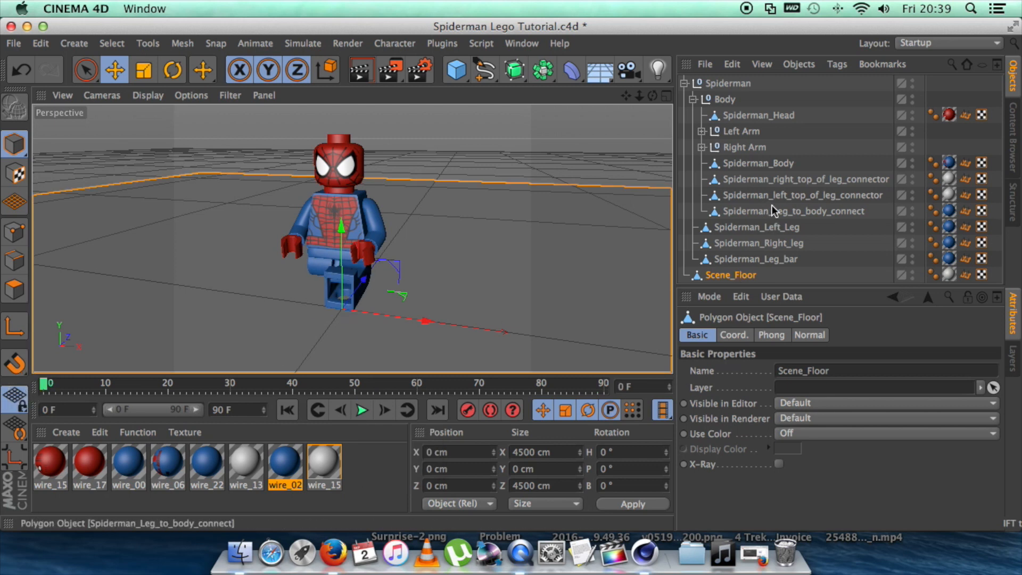
left_click(775, 230)
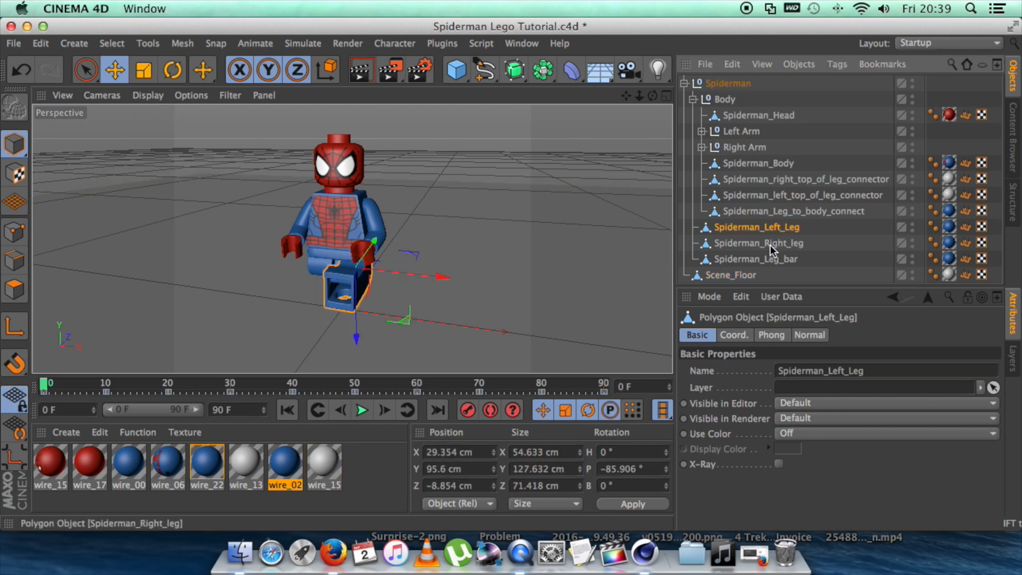
left_click(771, 244, "shift")
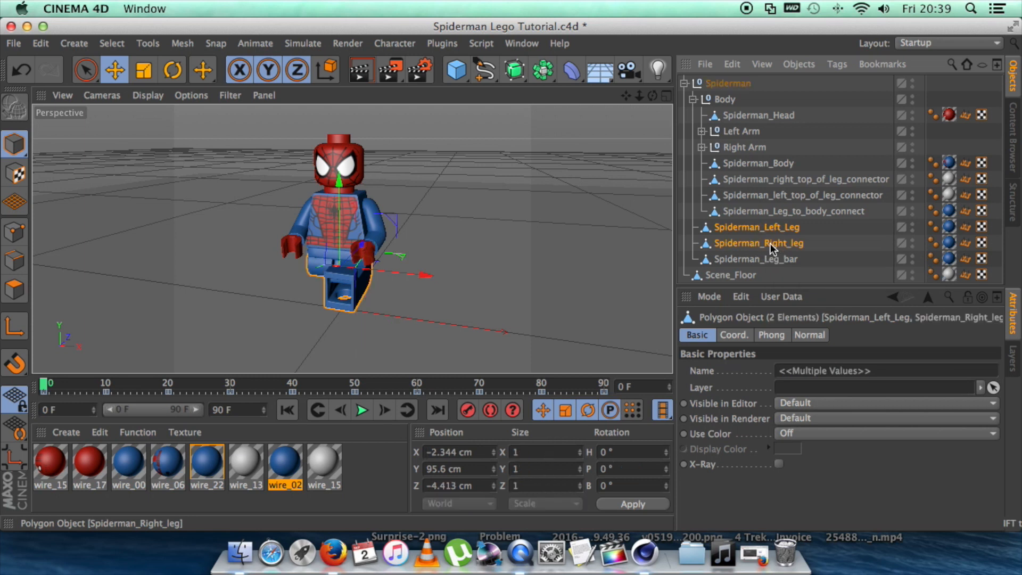
Step: Show both legs' F-curves in a Timeline window, shrunk and moved beside the model
right_click(771, 243)
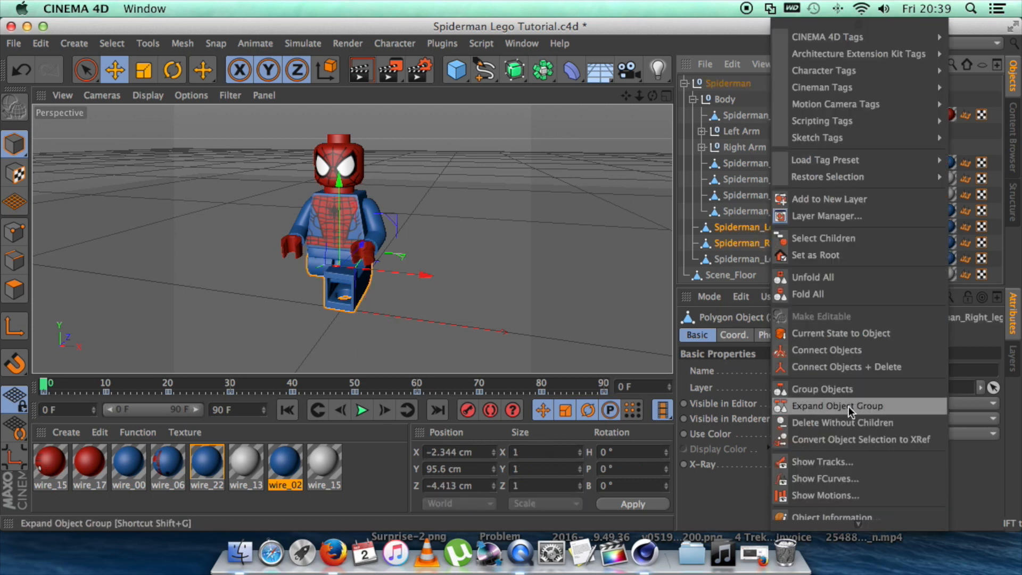
left_click(837, 478)
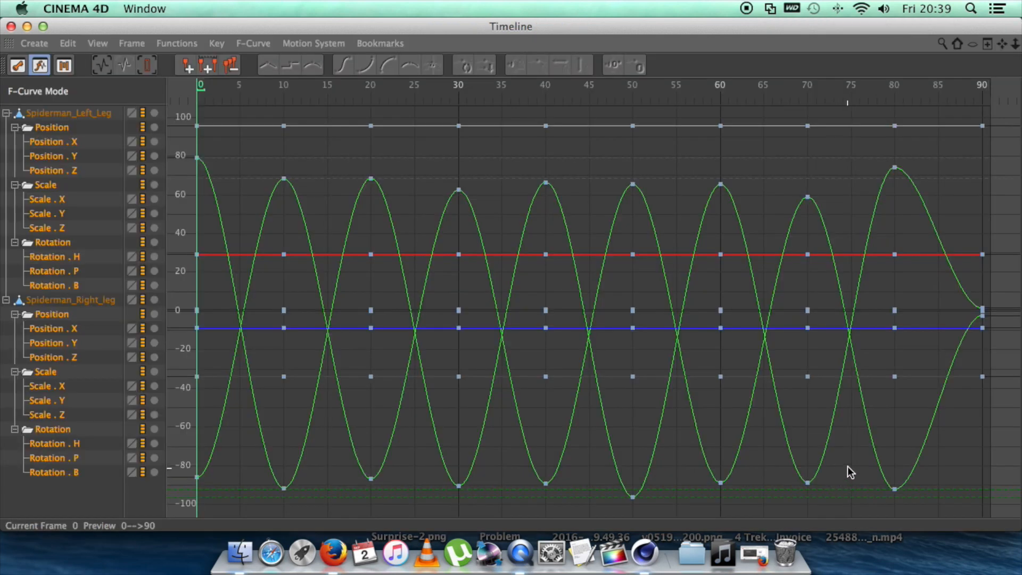
mouse_move(1015, 525)
left_mouse_down()
mouse_move(800, 321)
mouse_move(773, 324)
left_mouse_up()
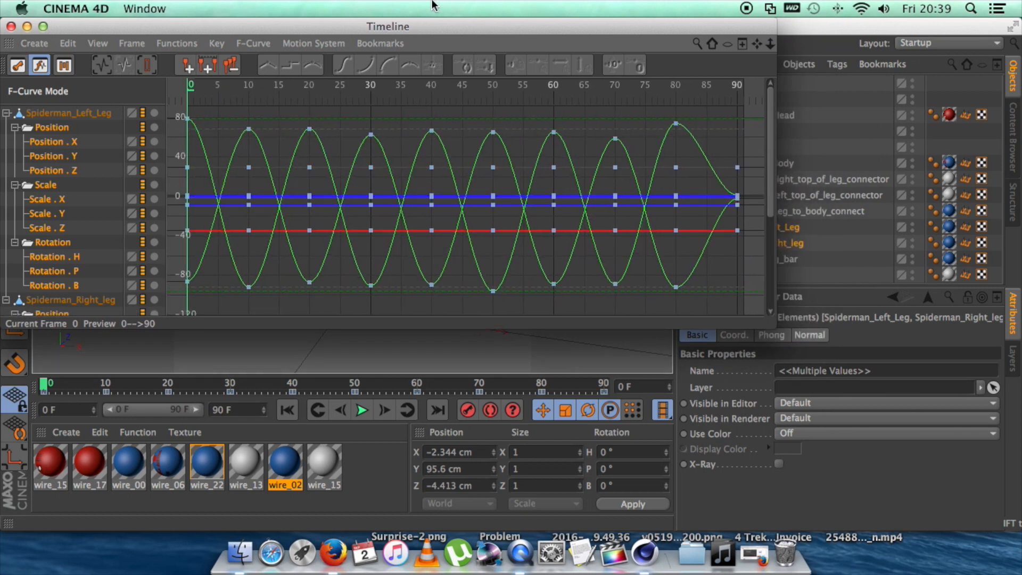
left_click_drag(426, 26, 885, 89)
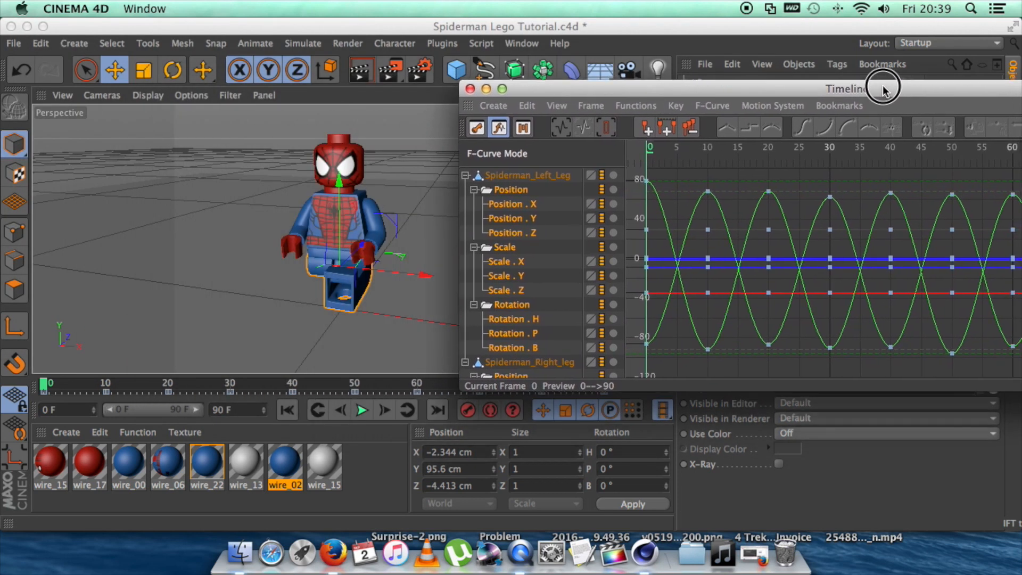
Step: Select the leg curve's peak and trough keys near frames 0–10 and flatten the bottom key's tangent
mouse_move(650, 151)
left_mouse_down()
mouse_move(759, 158)
mouse_move(630, 154)
left_mouse_up()
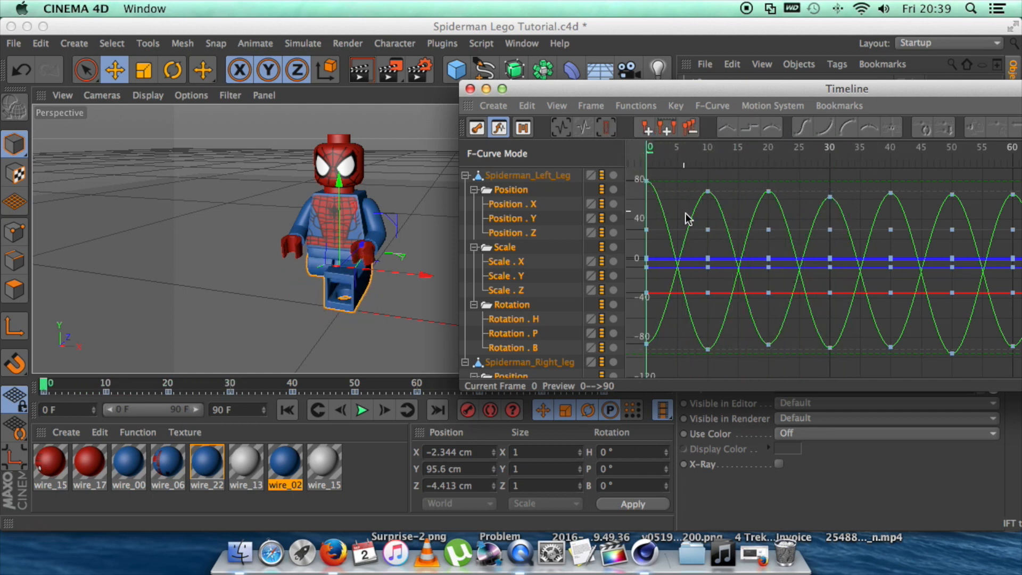
left_click(653, 200)
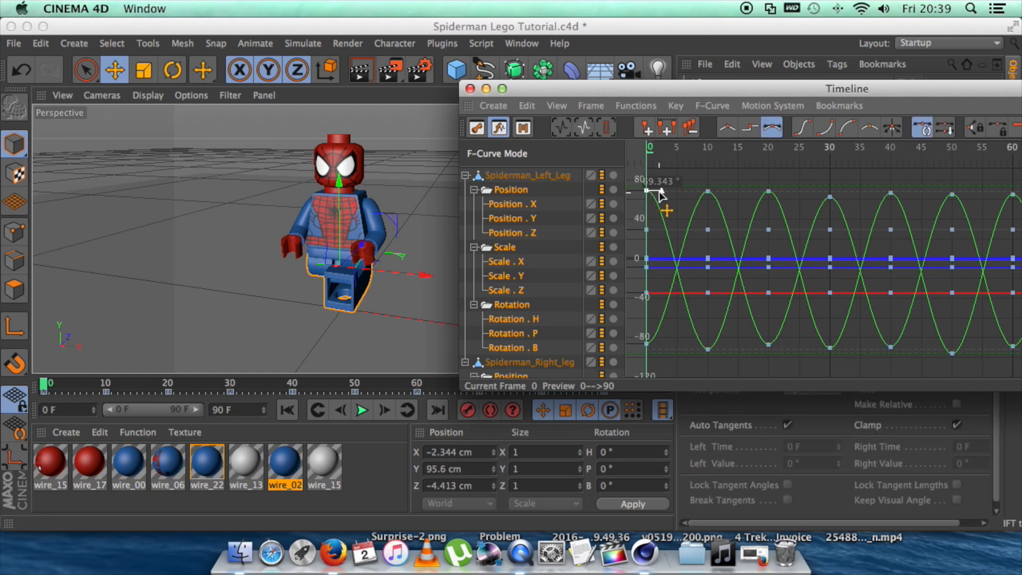
left_click(668, 196)
left_click(647, 345)
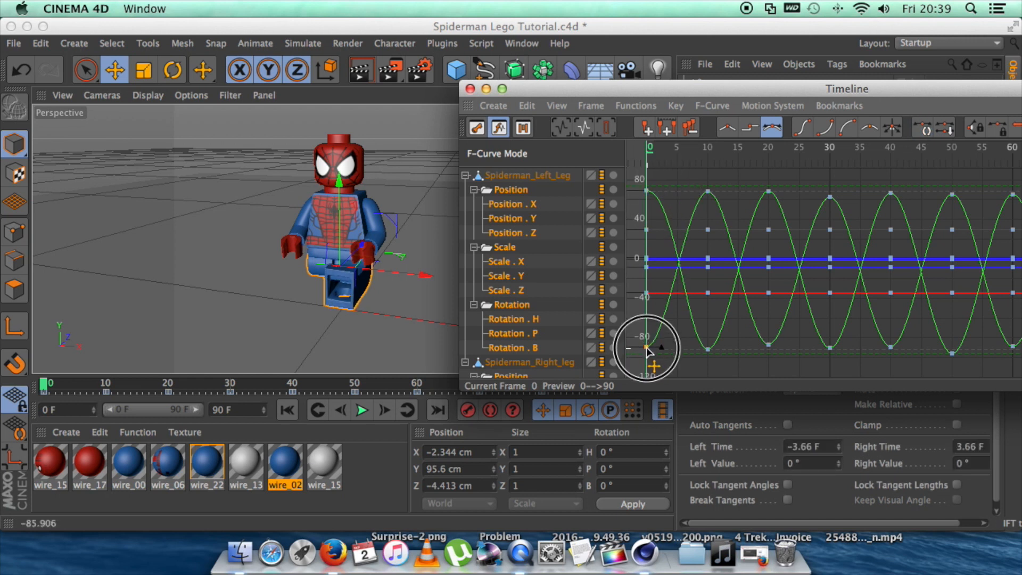
left_click(671, 351)
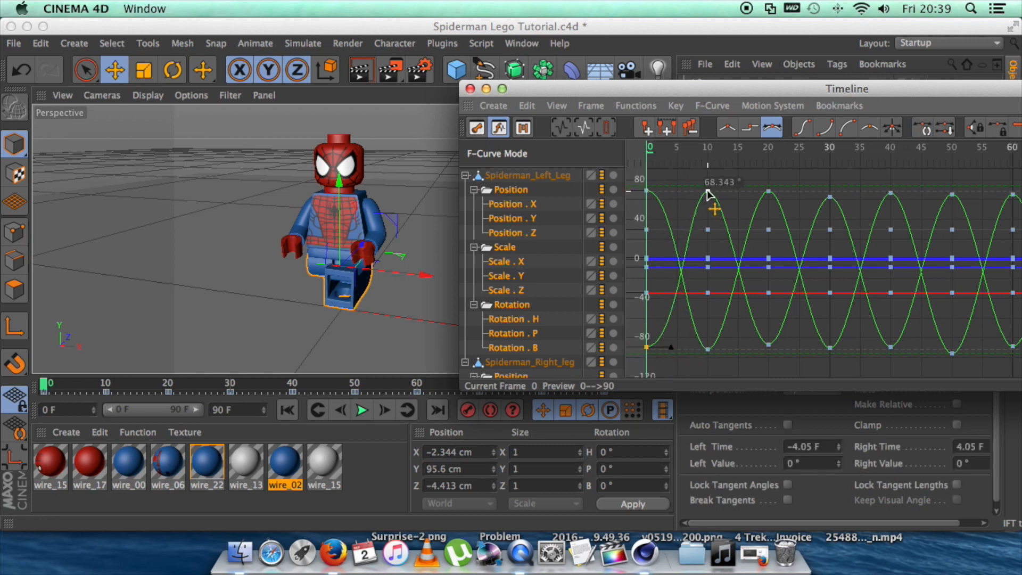
left_click(707, 195)
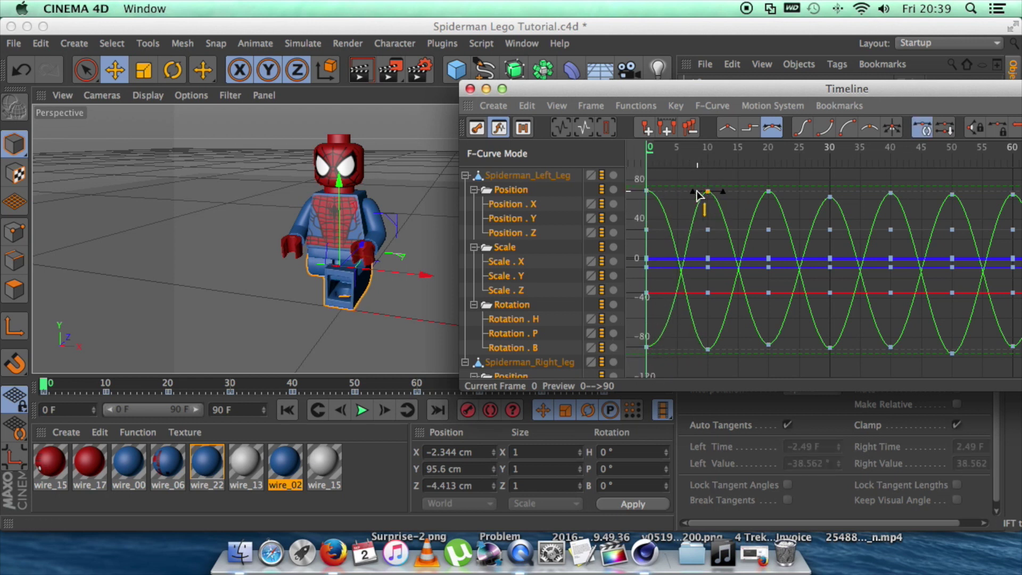
left_click(708, 350)
left_click(691, 352)
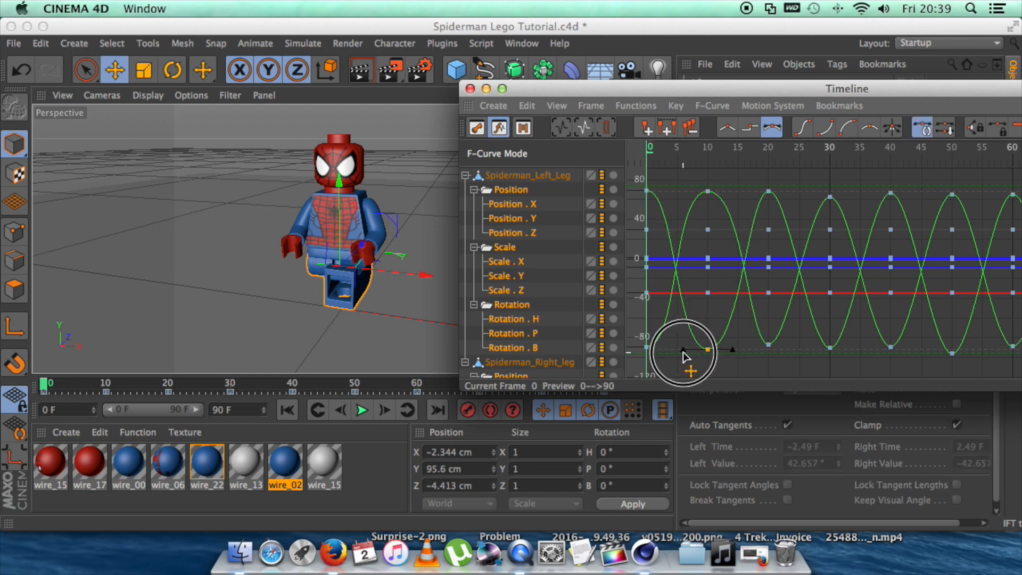
left_click_drag(684, 356, 681, 351)
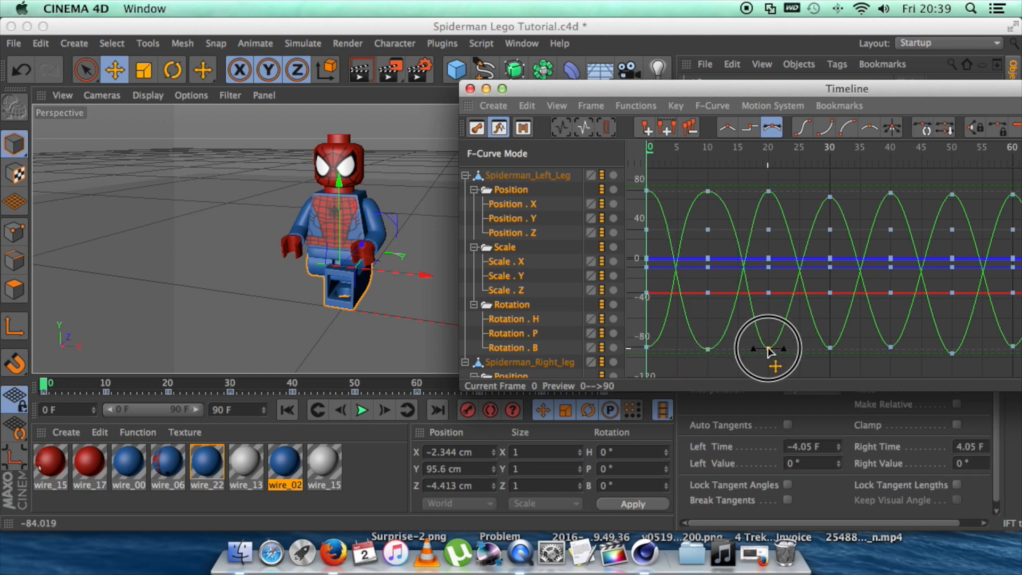
Step: Select the remaining peak and trough keys through frame 80, close the curve editor and play the legs
left_click(769, 349)
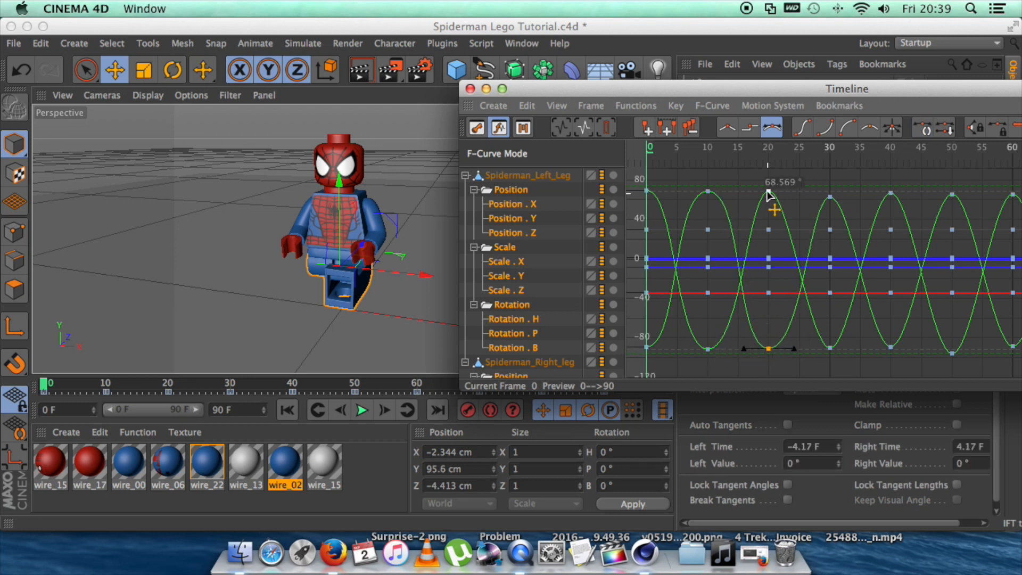
left_click(831, 349)
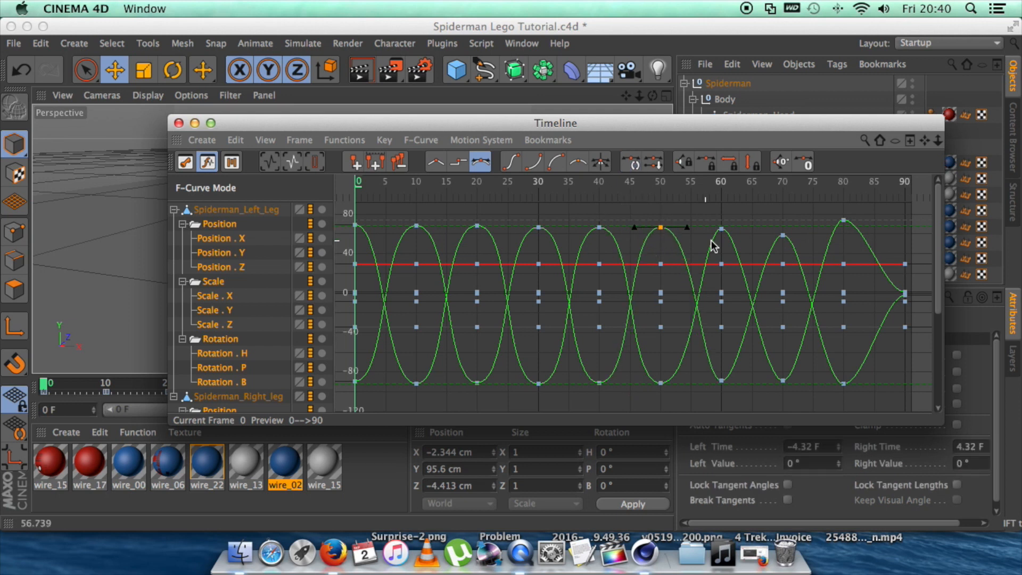
left_click(698, 383)
left_click(783, 230)
left_click(782, 383)
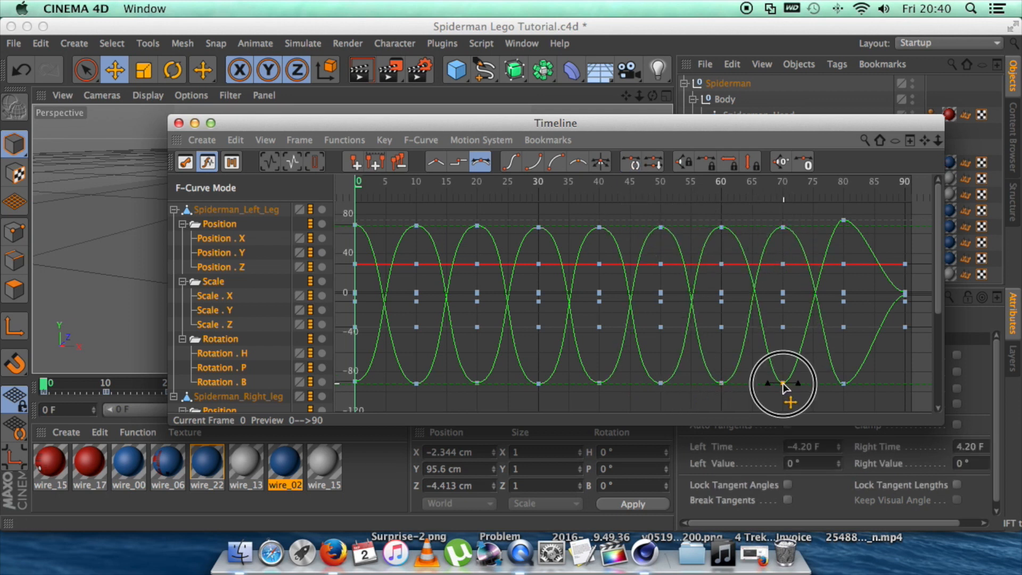
left_click(843, 383)
left_click(843, 230)
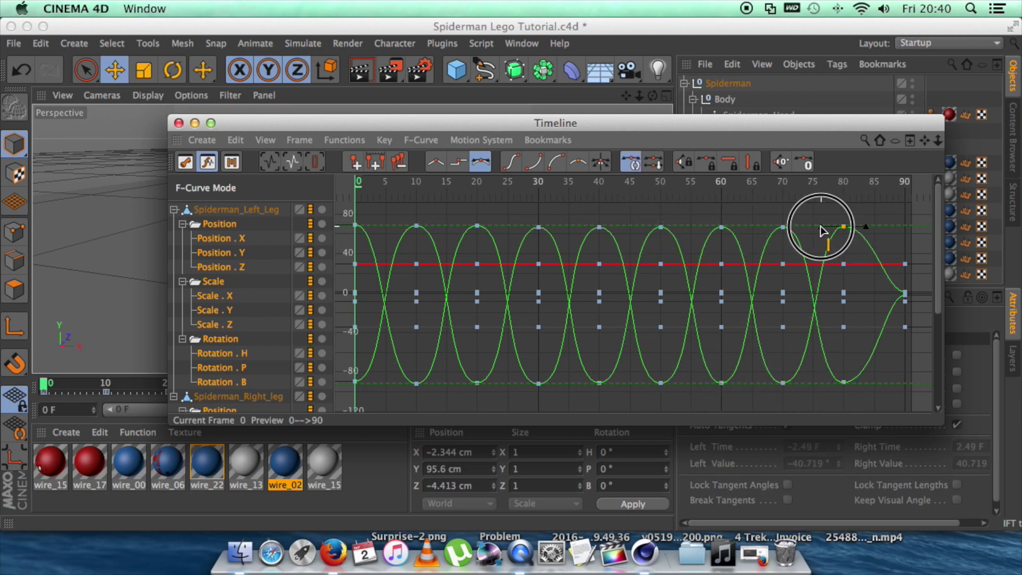
left_click(178, 122)
left_click(360, 409)
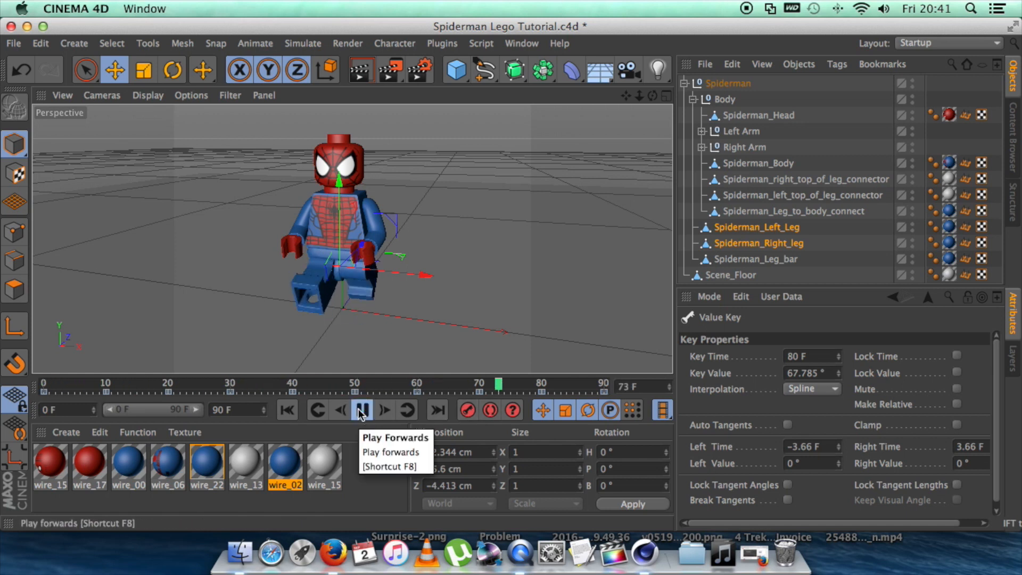
Step: Rotate and record the Left Arm swinging up and down at frames 0, 10, 50 and 90
left_click(735, 131)
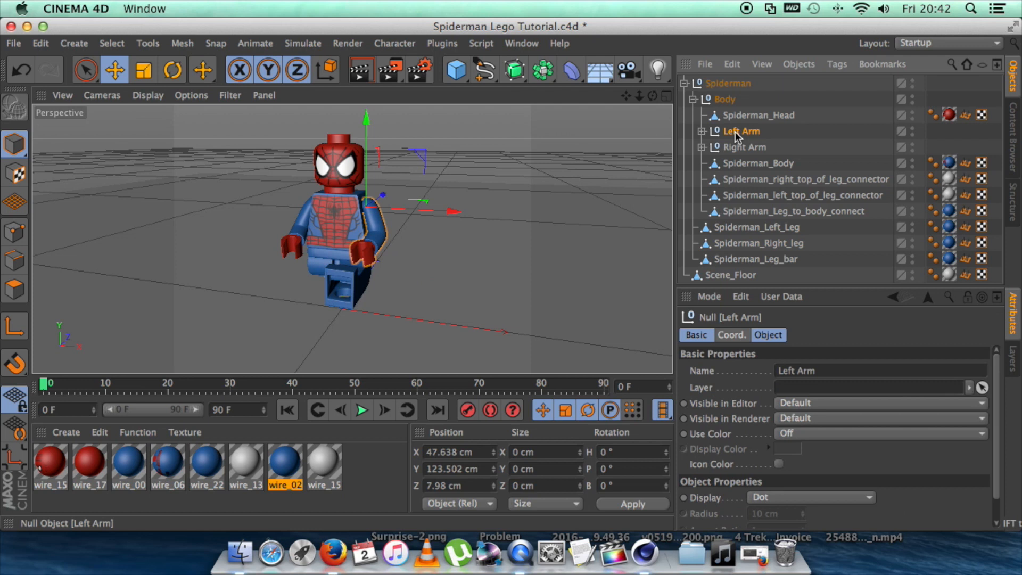
left_click(173, 70)
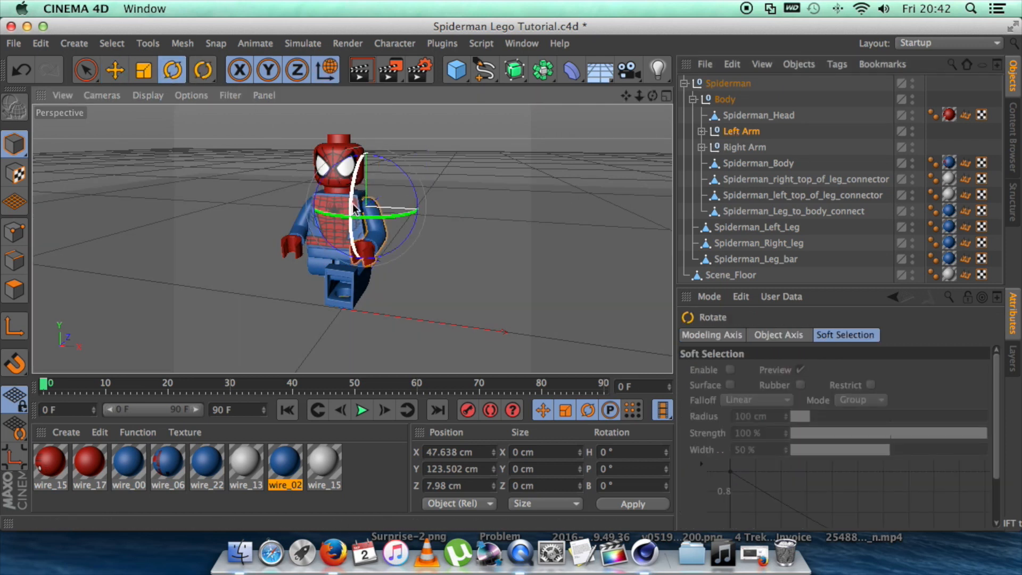
left_click_drag(350, 206, 370, 249)
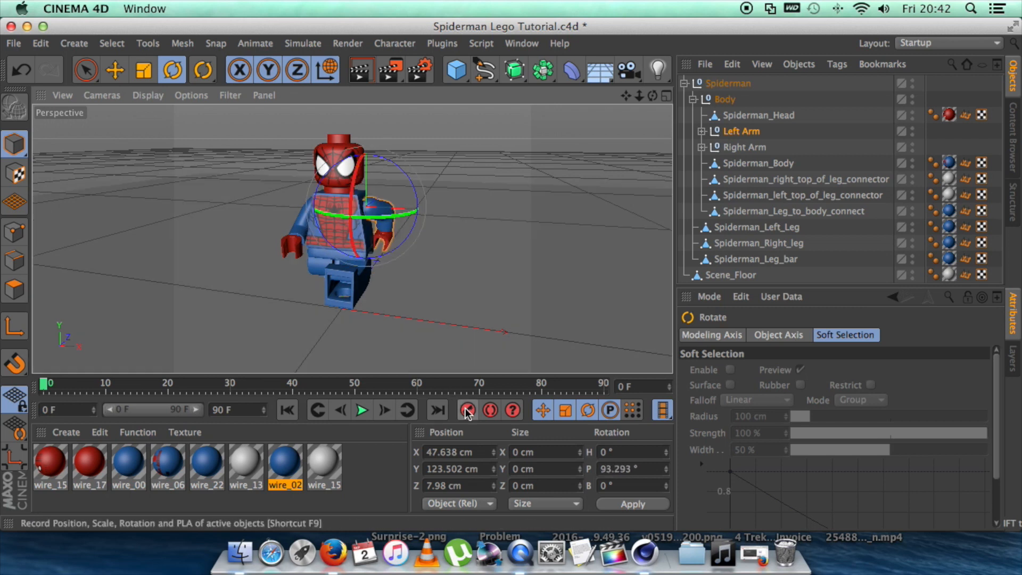
left_click_drag(47, 386, 106, 388)
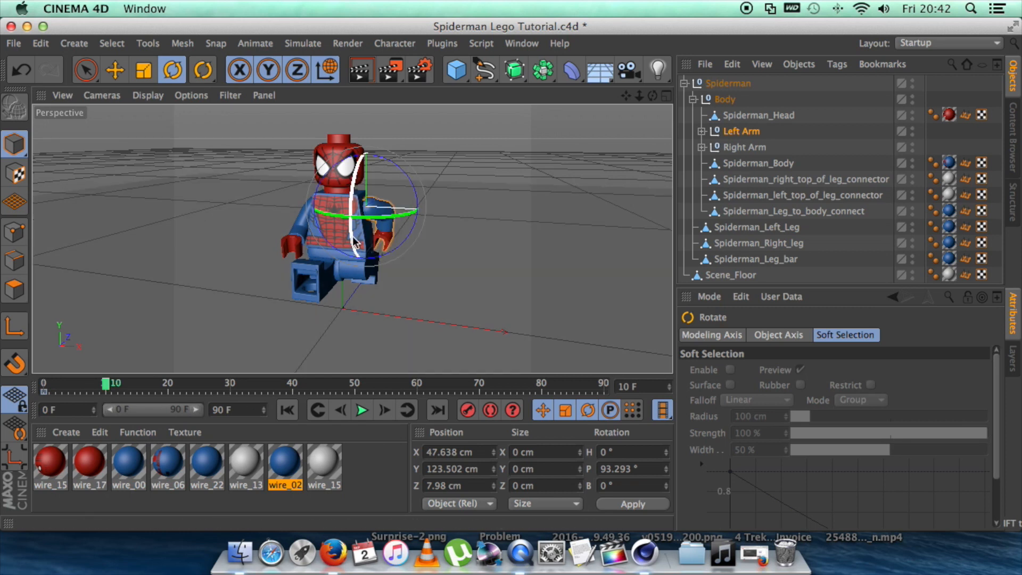
left_click_drag(355, 244, 363, 193)
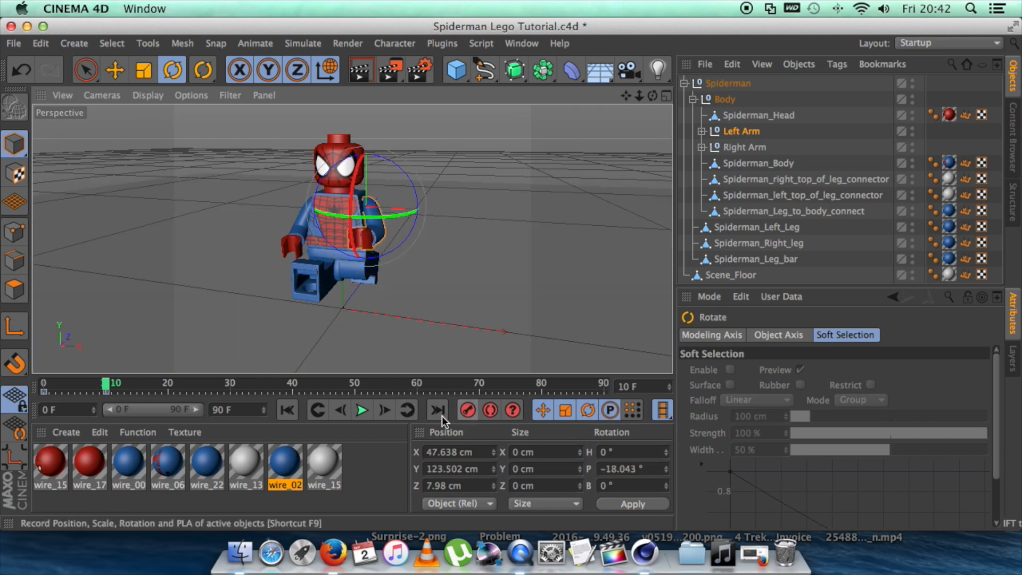
left_click_drag(112, 386, 604, 386)
left_click_drag(368, 204, 363, 240)
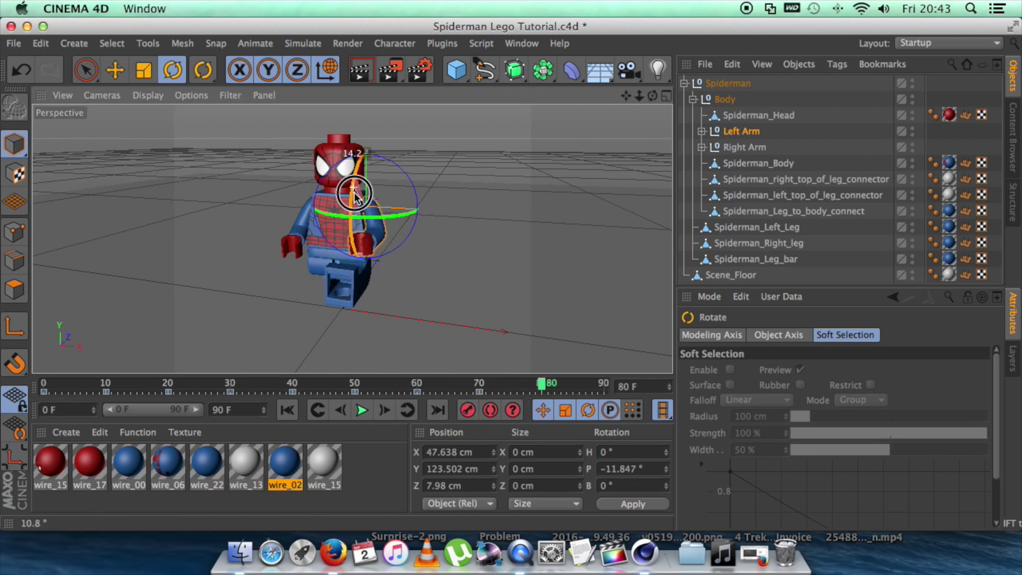
left_click(467, 409)
Step: Rotate and record the Right Arm's swing keys at its timeline frames
left_click(745, 147)
left_click(173, 386)
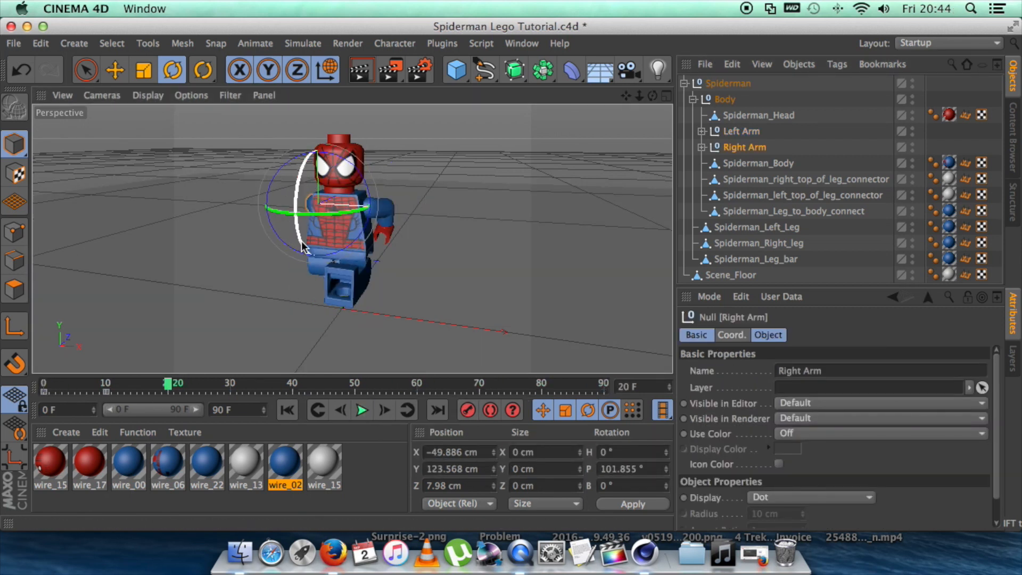
left_click_drag(304, 231, 304, 248)
left_click(292, 386)
left_click(480, 386)
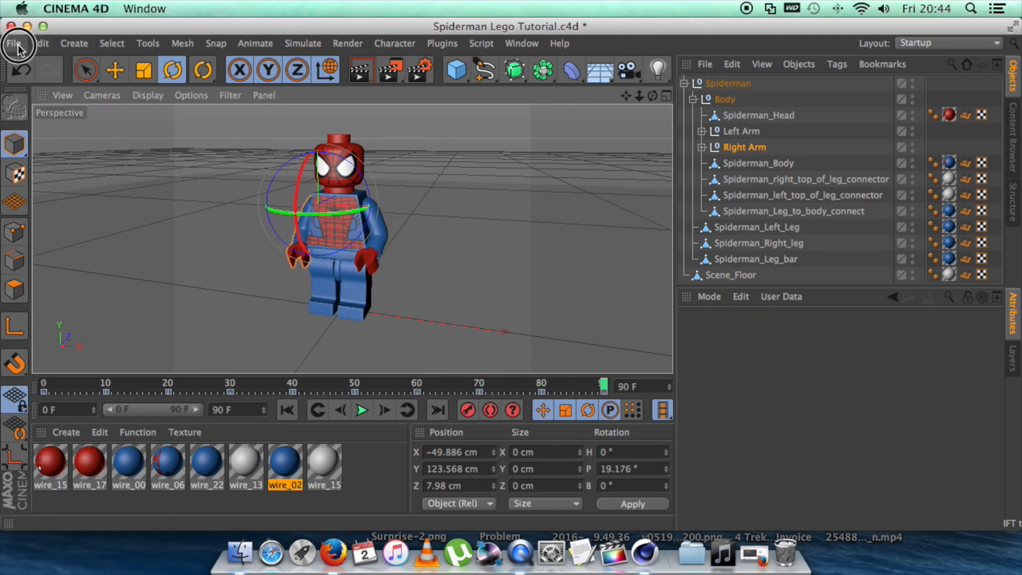
Step: Save the project, then show the F-curves for both Left Arm and Right Arm
left_click(15, 43)
left_click(40, 182)
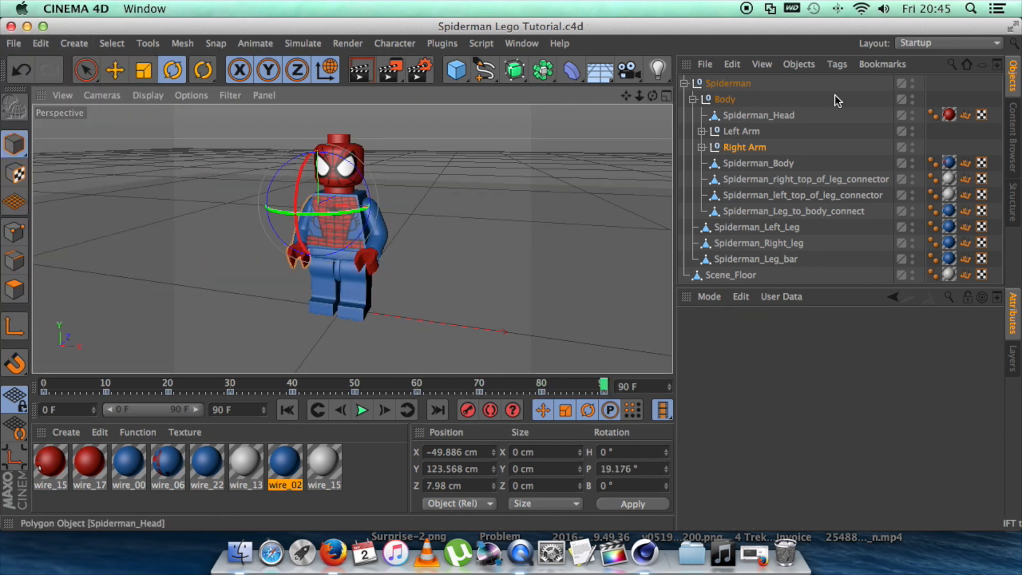
left_click(739, 133)
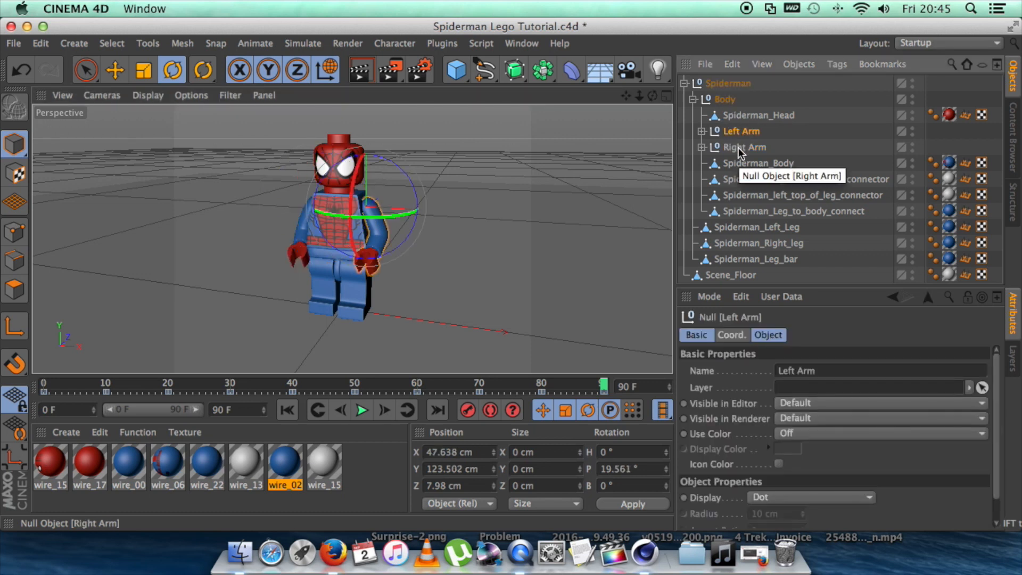
left_click(738, 148, "shift")
right_click(743, 132)
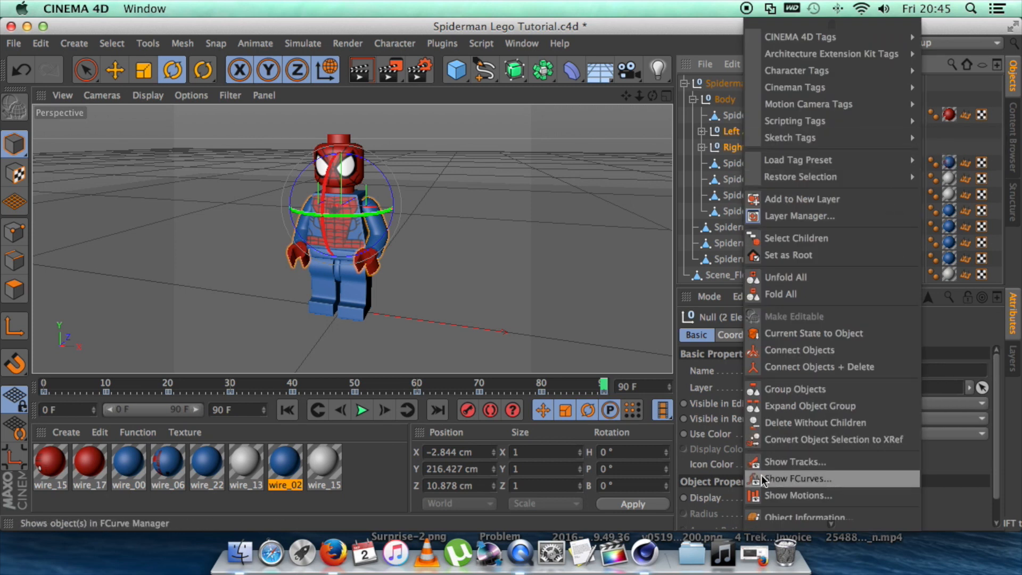
left_click(796, 479)
Step: Select the successive peak keys along the arm curve's top row
left_click(397, 242)
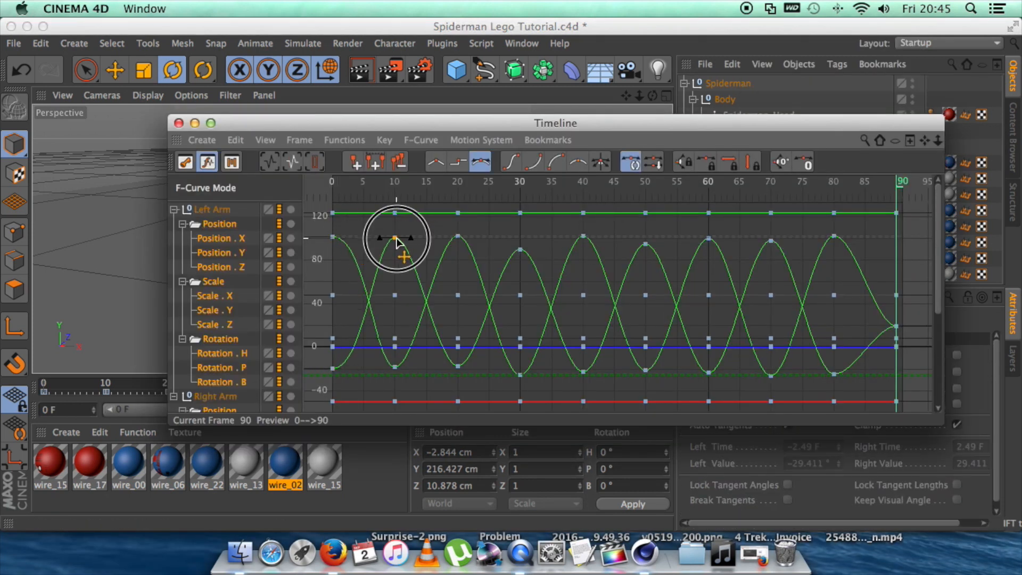
left_click(458, 239)
left_click(519, 239)
left_click(583, 240)
left_click(646, 240)
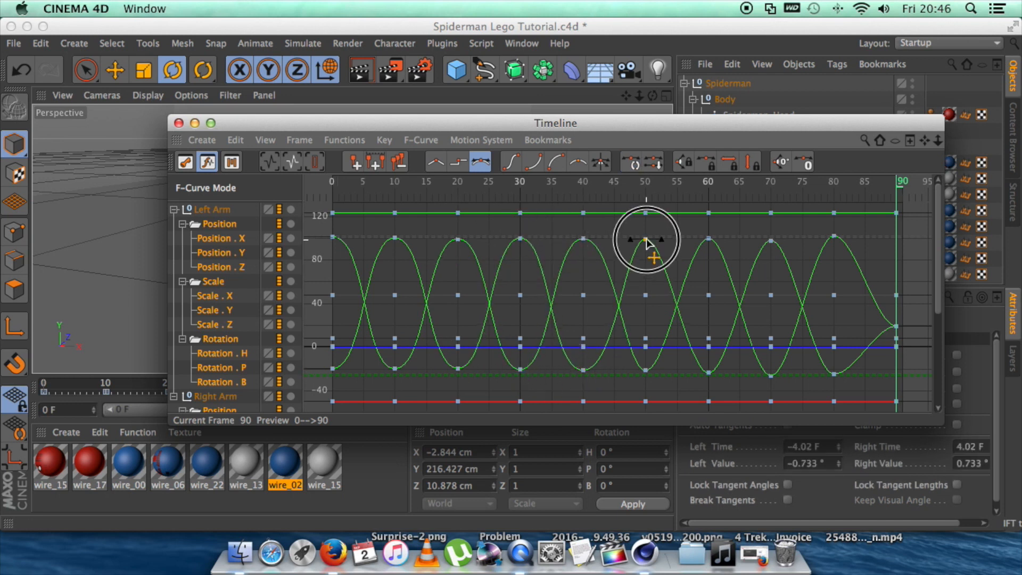
left_click(708, 240)
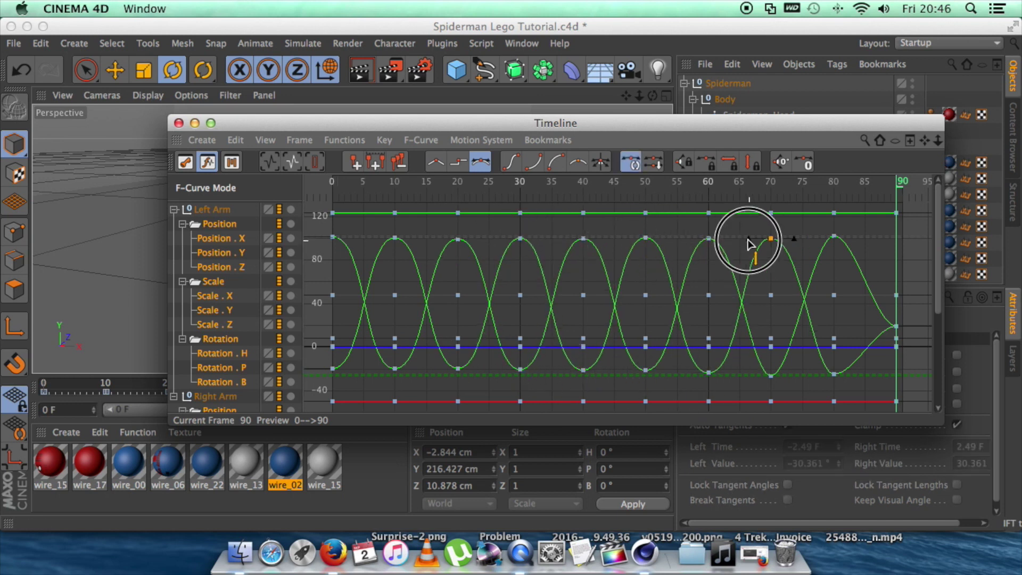
Step: Finish selecting peak keys, save, replay the walk, and shift the Spiderman null along Z to about -14 cm
left_click(770, 239)
left_click(834, 240)
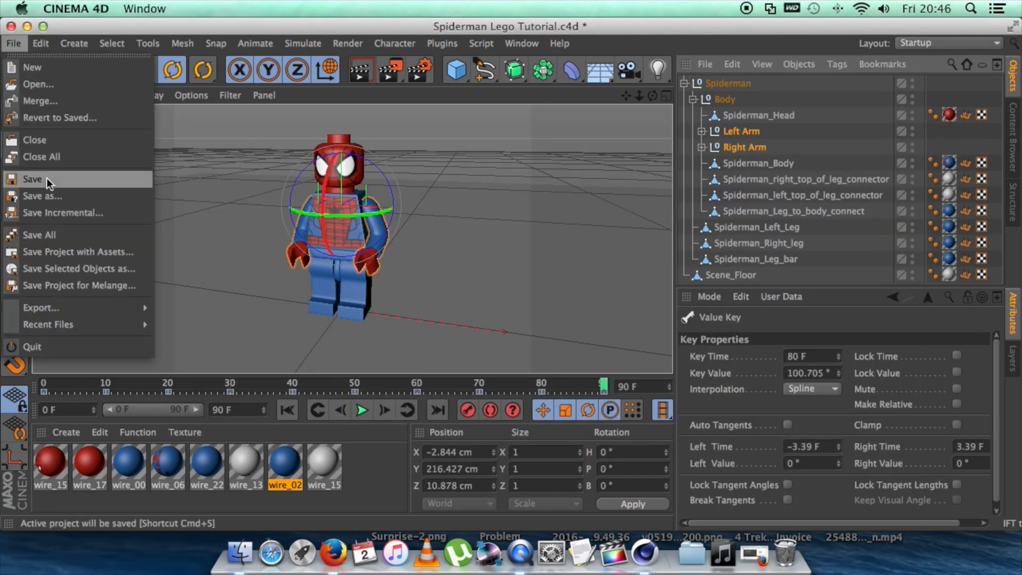
left_click(47, 178)
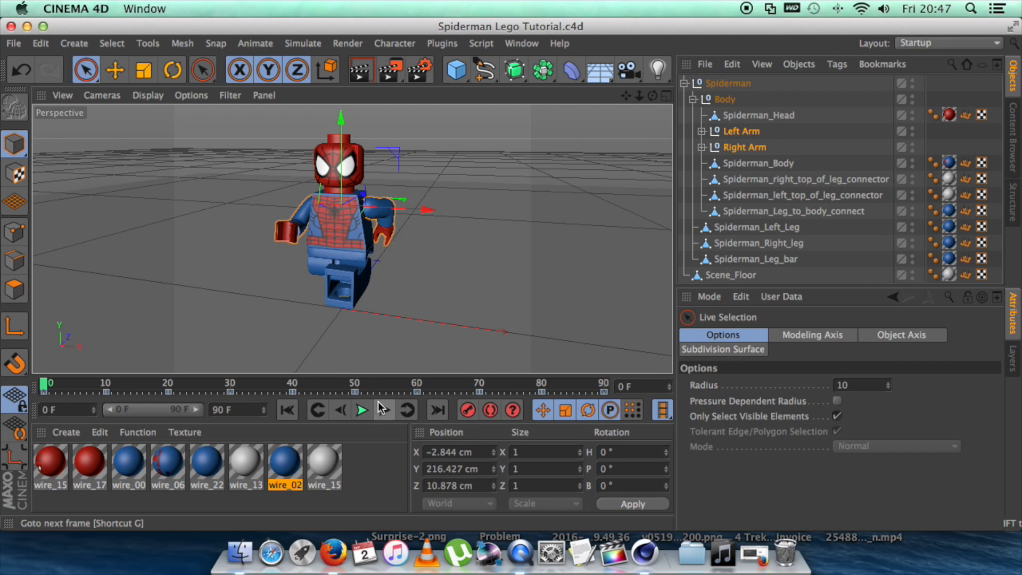
left_click(363, 409)
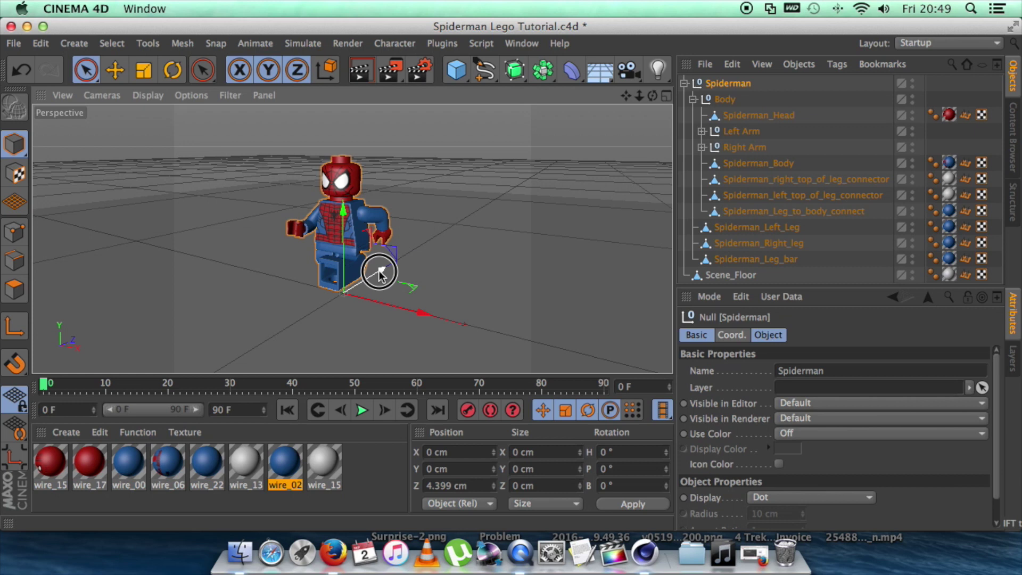
mouse_move(372, 271)
left_mouse_down()
mouse_move(528, 203)
mouse_move(465, 231)
mouse_move(397, 296)
left_mouse_up()
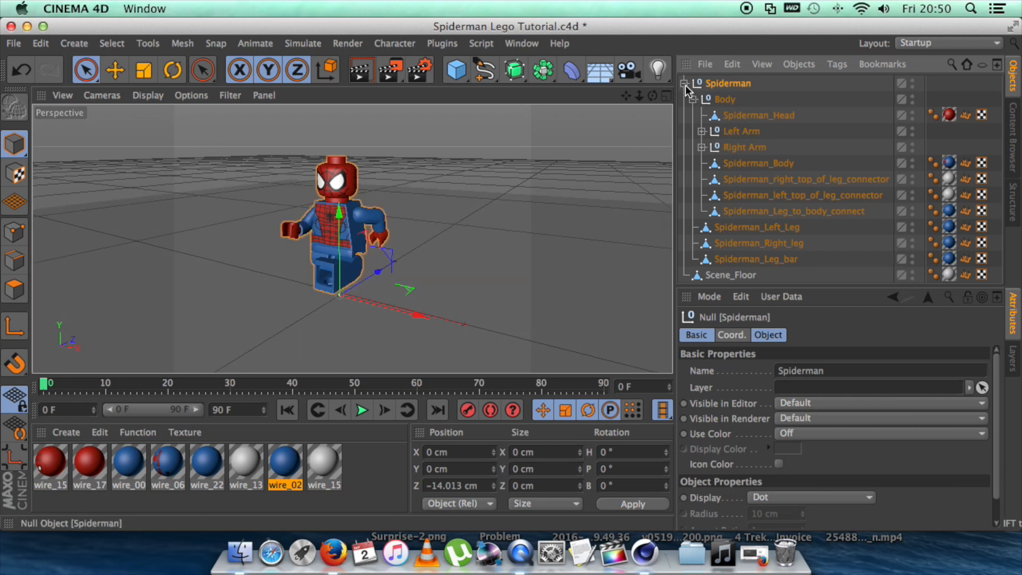
Step: Keyframe Spiderman's forward Z positions at the start and end of the timeline and play the run
left_click(686, 84)
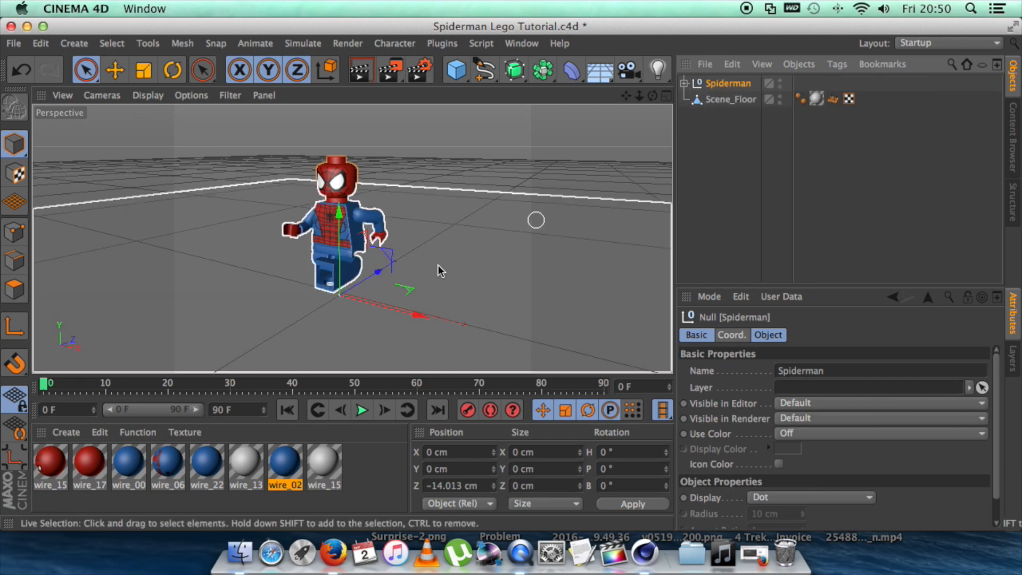
left_click_drag(379, 274, 502, 202)
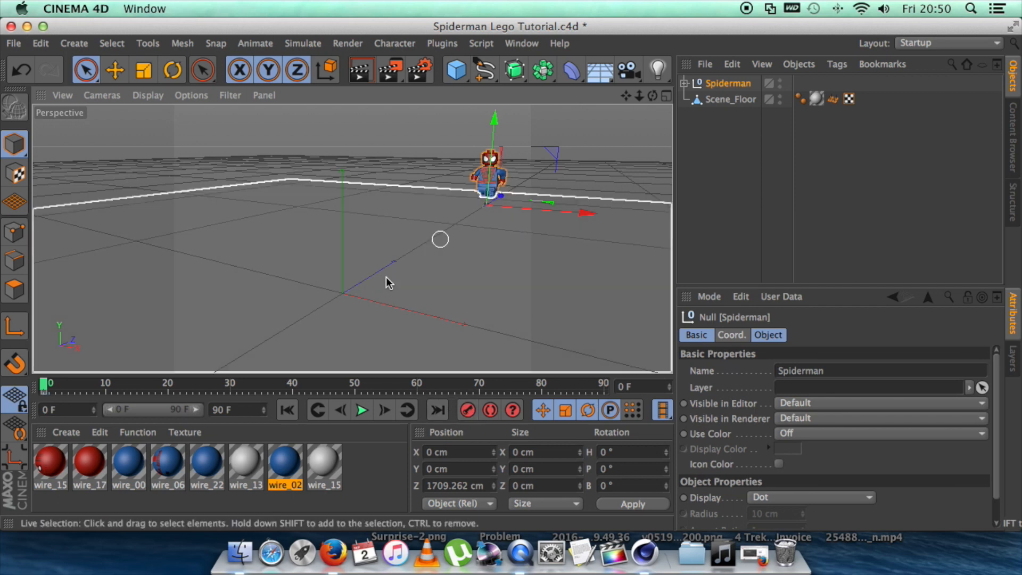
left_click_drag(46, 386, 77, 388)
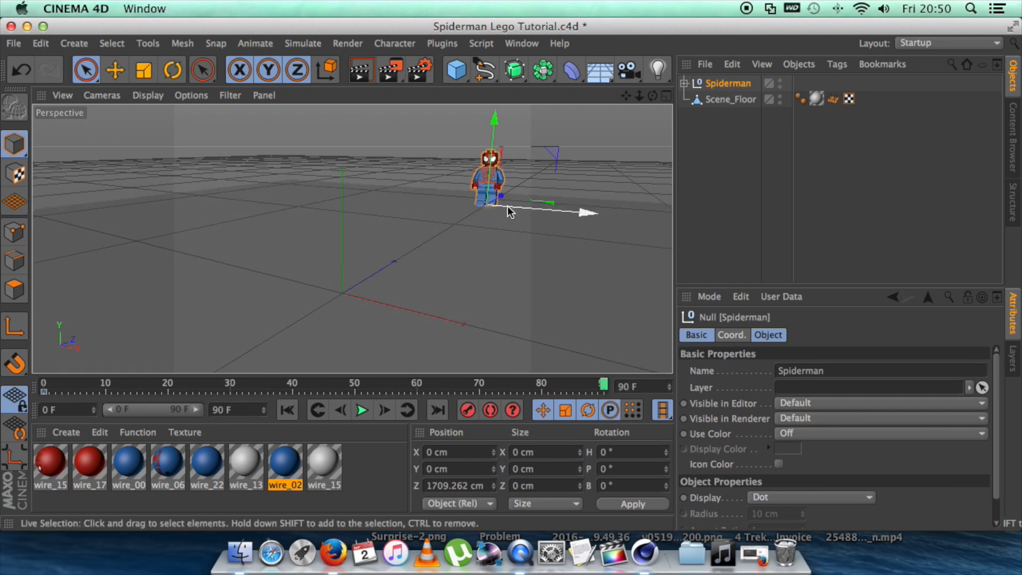
left_click_drag(505, 199, 386, 276)
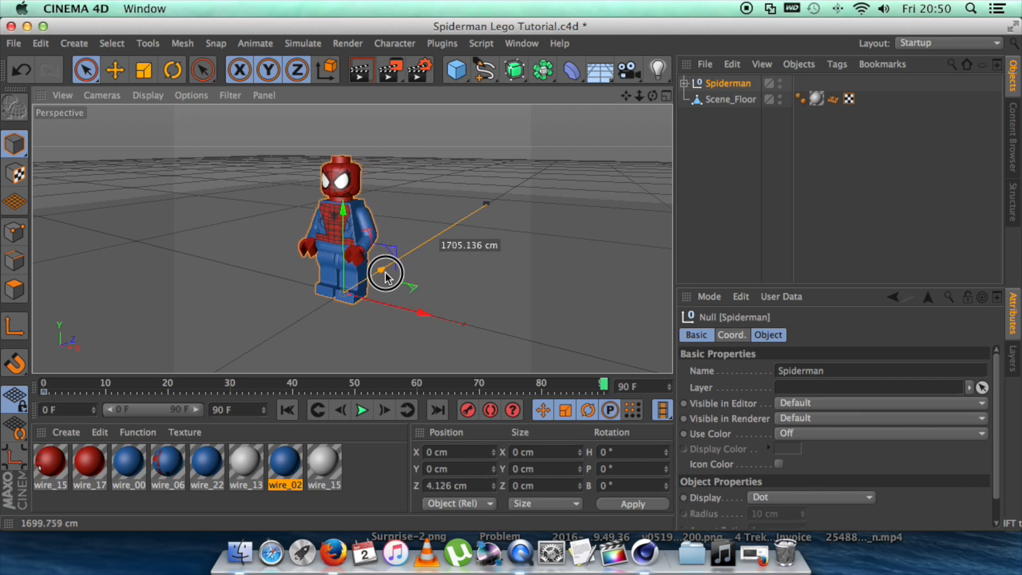
left_click(469, 410)
left_click(45, 385)
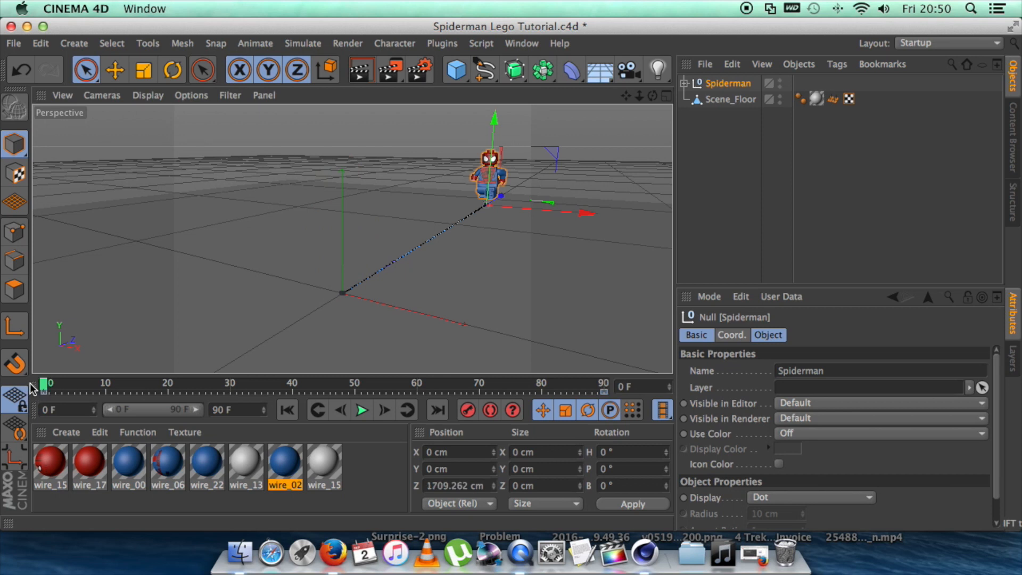
left_click(365, 409)
Step: Push Spiderman further forward, record the position, dolly the camera in and replay the run
left_click_drag(488, 187, 535, 182)
left_click(467, 410)
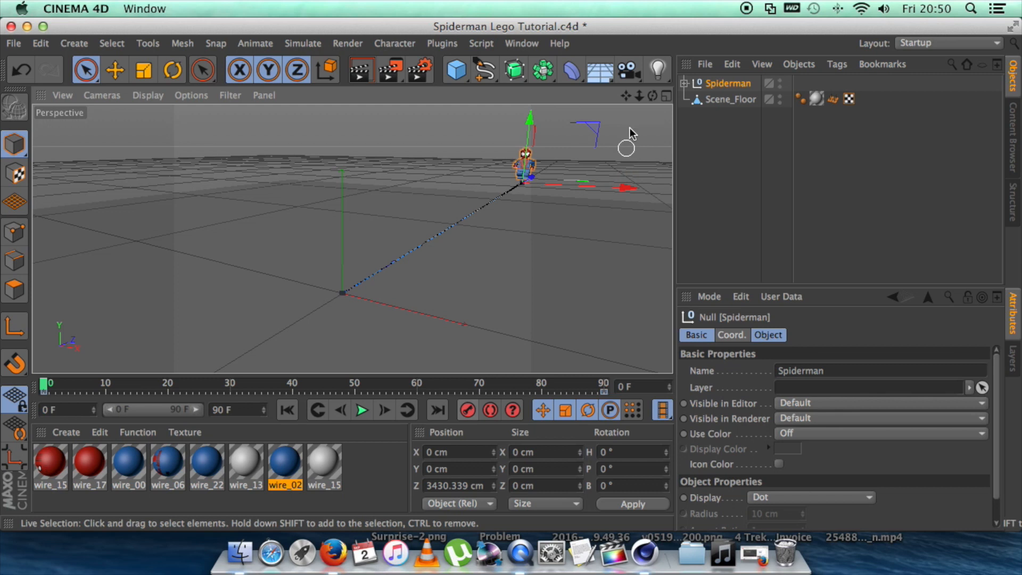
left_click_drag(625, 95, 626, 97)
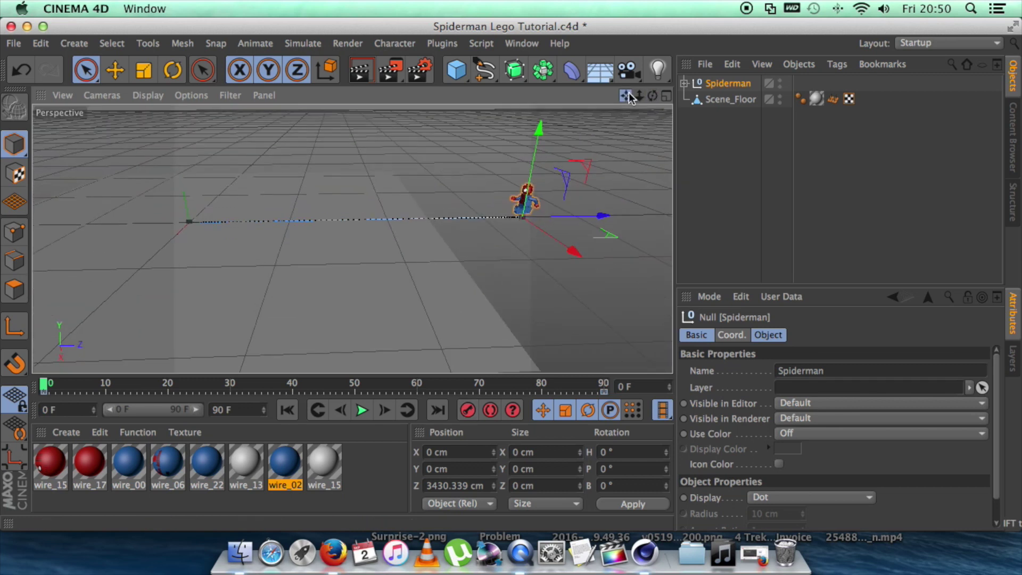
left_click(361, 409)
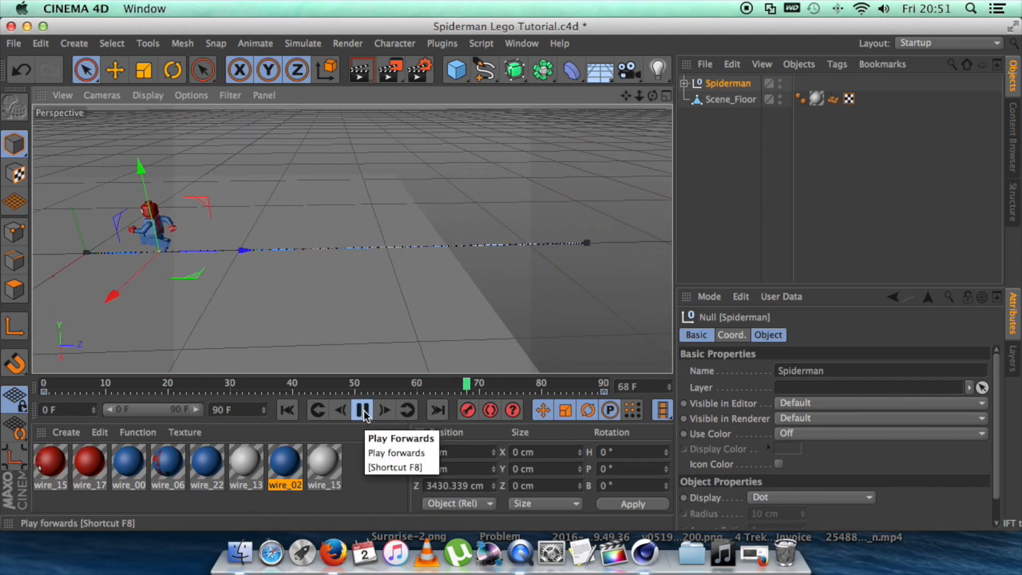
left_click(363, 409)
left_click_drag(639, 96, 631, 108)
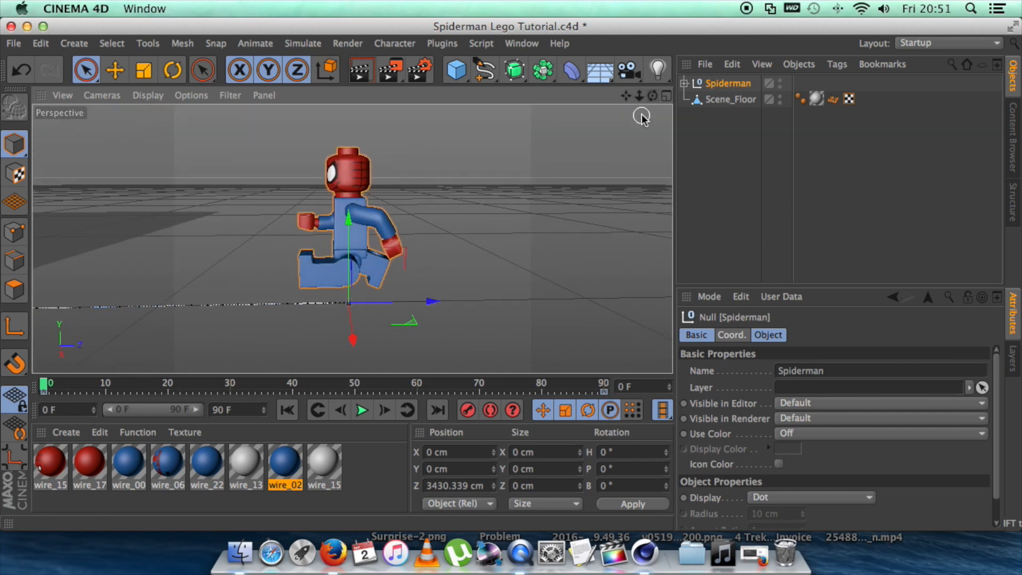
Step: Raise Spiderman at the start, then lower him toward the floor at frame 5
left_click(349, 224)
left_click_drag(349, 224, 349, 199)
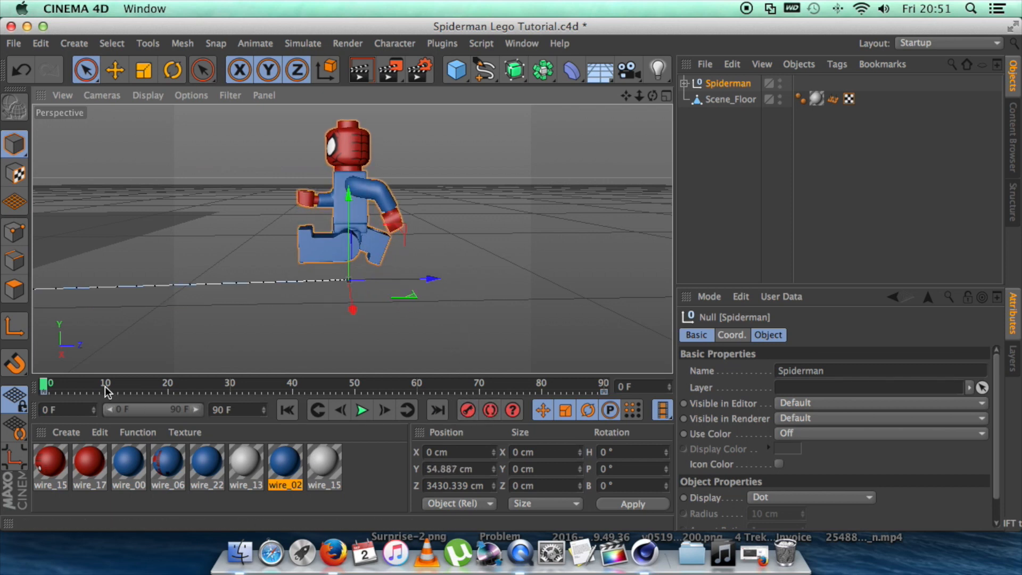
left_click_drag(47, 389, 76, 389)
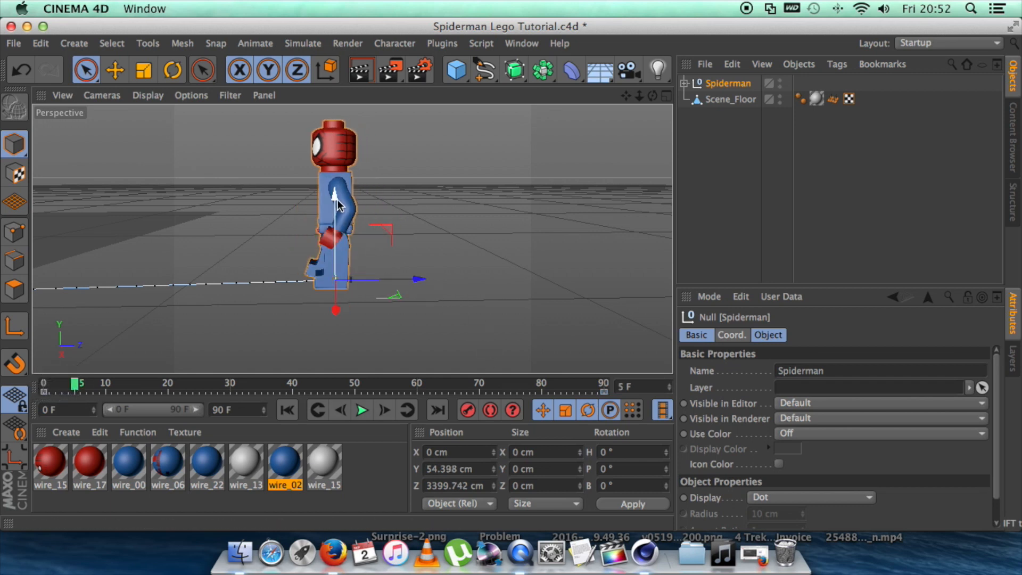
left_click_drag(336, 195, 334, 225)
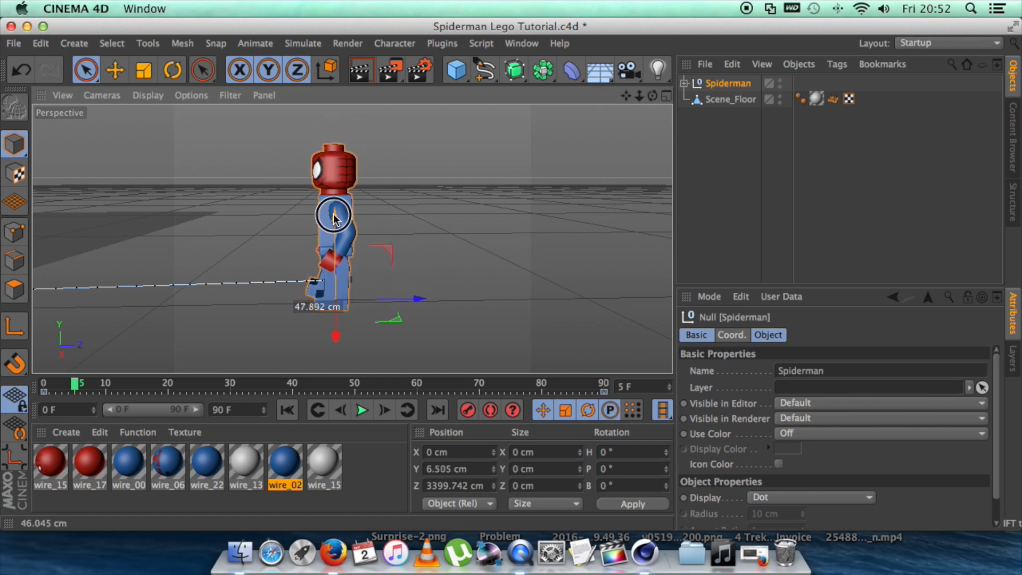
left_click_drag(334, 226, 334, 209)
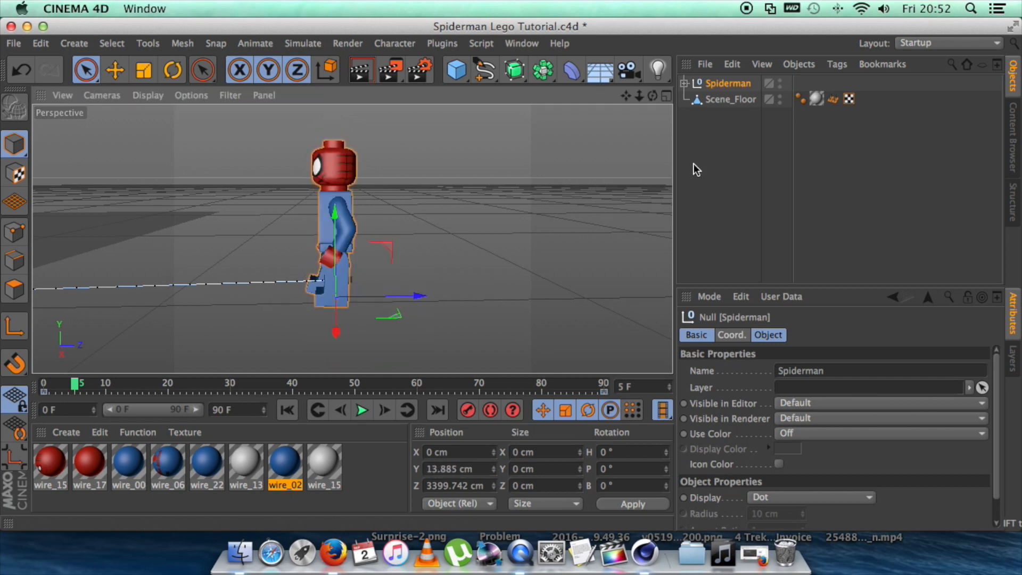
Step: Scale Scene_Floor's S.Z up to about 2.1 so it extends under the run path
left_click(730, 100)
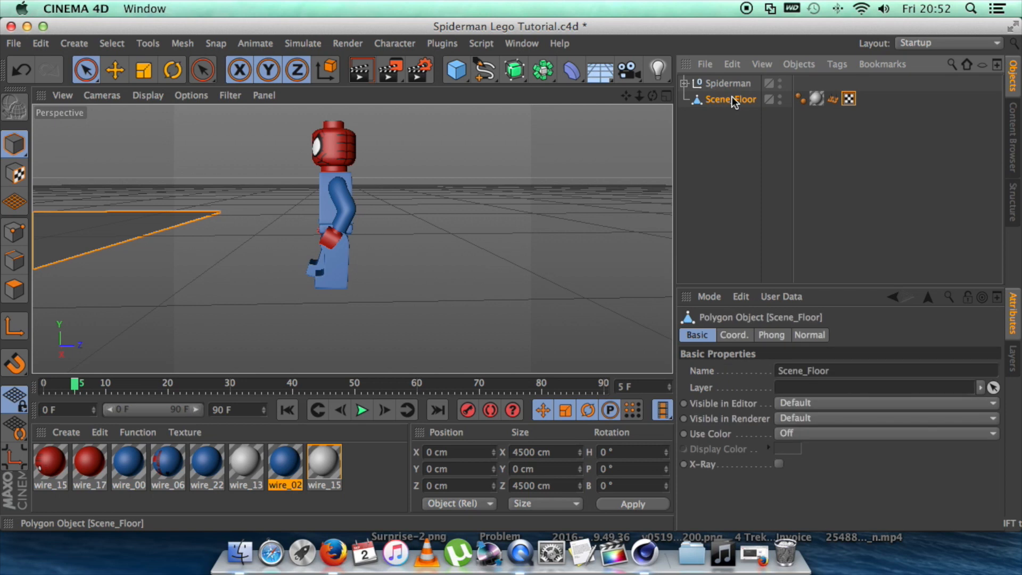
left_click(733, 335)
left_click_drag(864, 405, 864, 396)
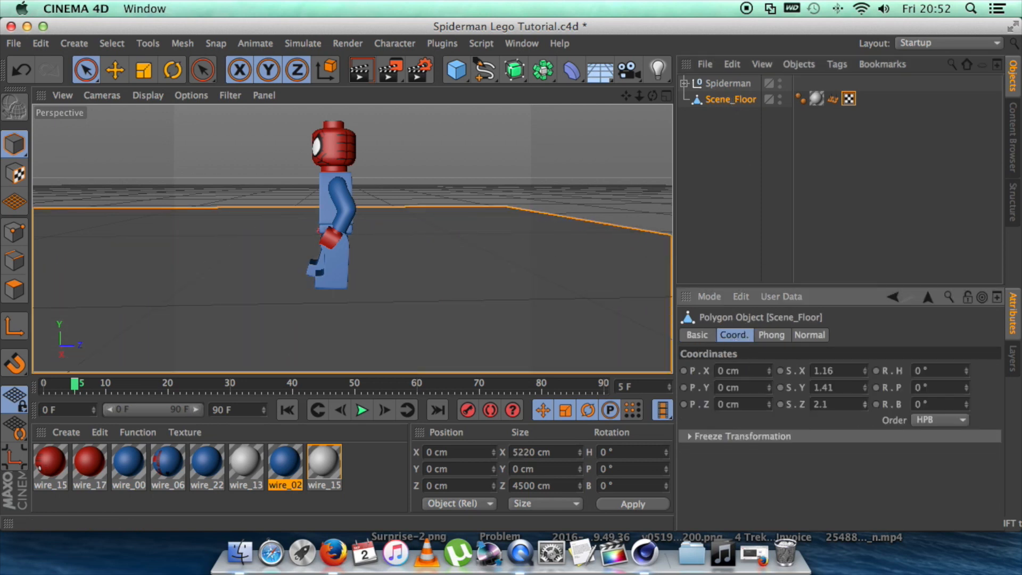
Step: Key Spiderman lowered on Y at frame 5 with Record Active Objects
left_click(726, 83)
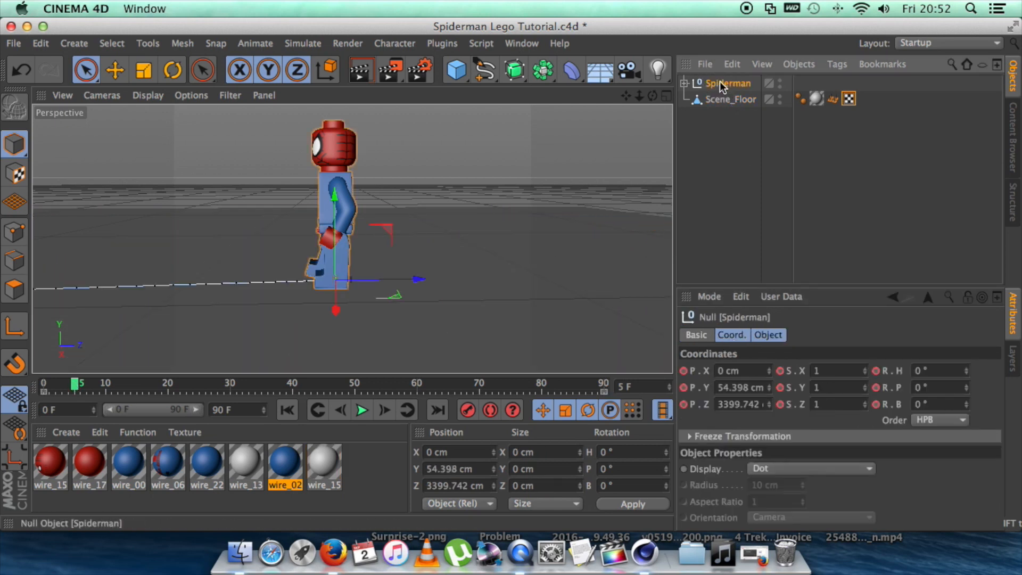
mouse_move(80, 386)
left_mouse_down()
mouse_move(40, 387)
mouse_move(80, 388)
left_mouse_up()
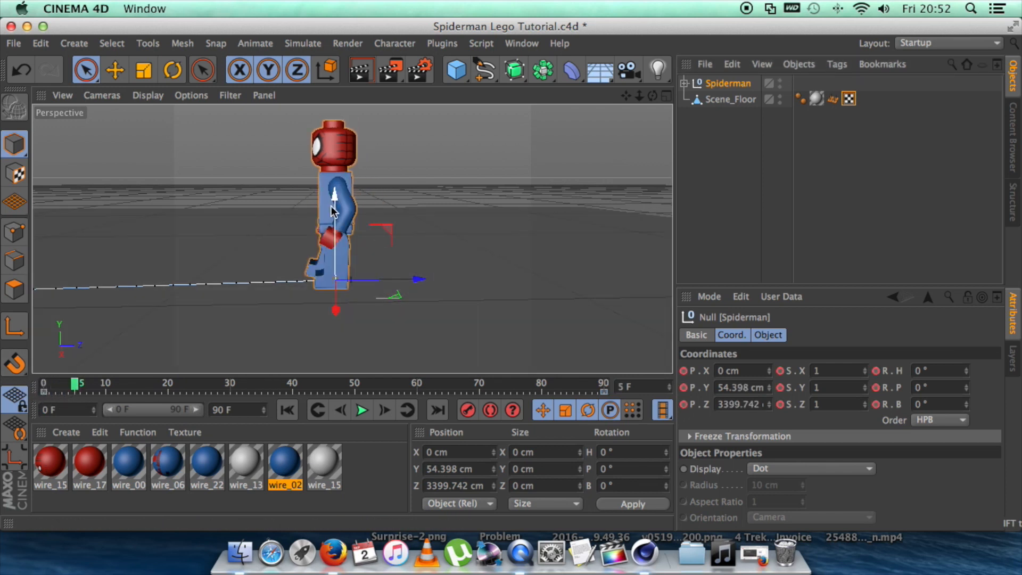
left_click_drag(334, 195, 334, 220)
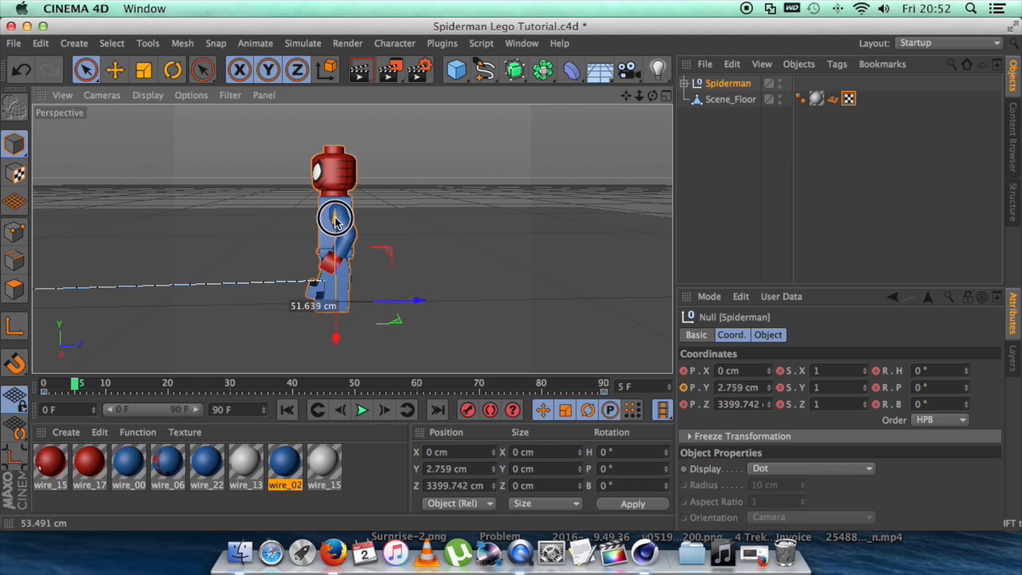
left_click_drag(335, 220, 335, 221)
left_click(467, 410)
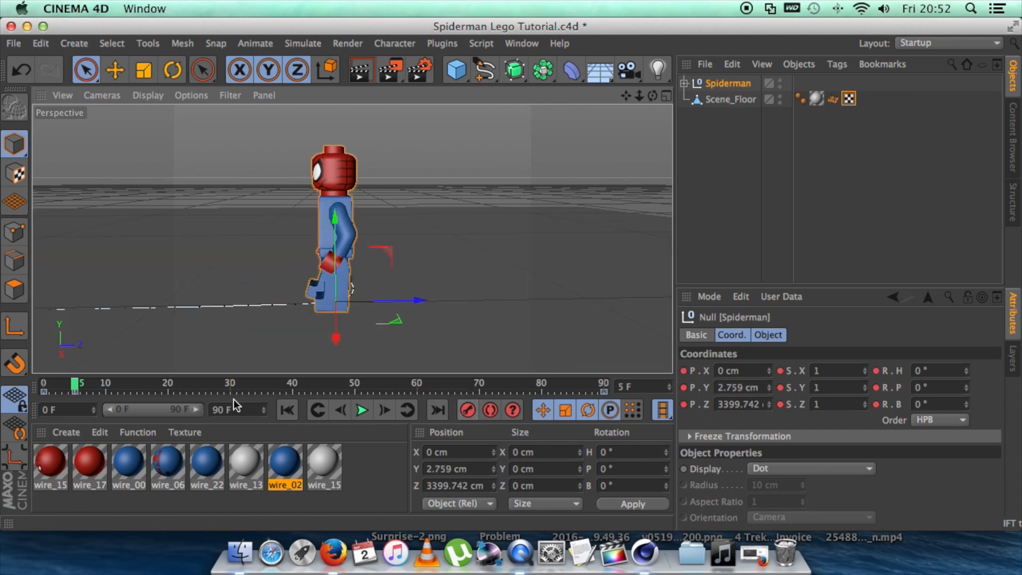
Step: Key Spiderman raised on Y at frame 10
left_click_drag(76, 386, 106, 386)
left_click_drag(116, 387, 107, 387)
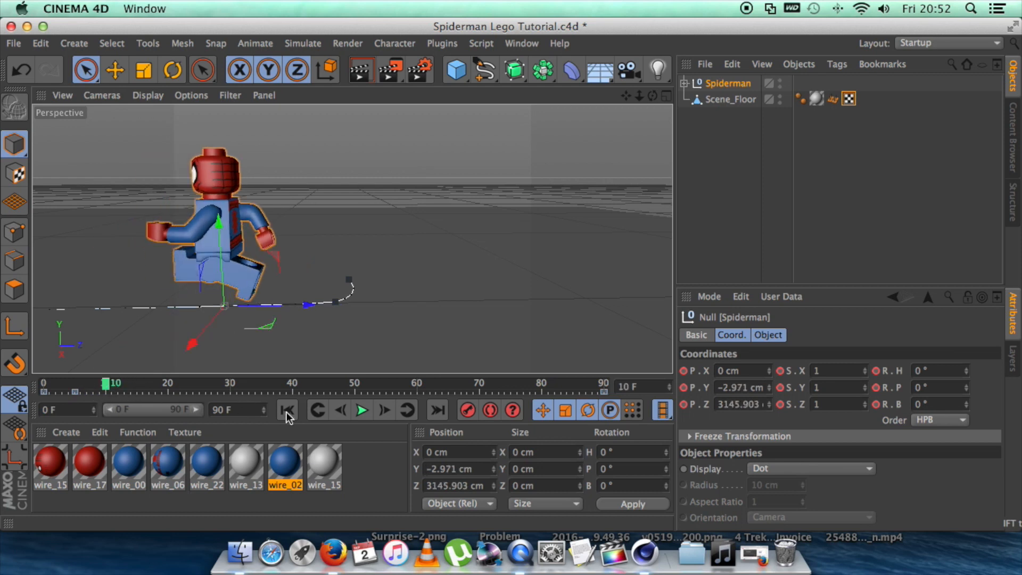
left_click_drag(220, 223, 219, 201)
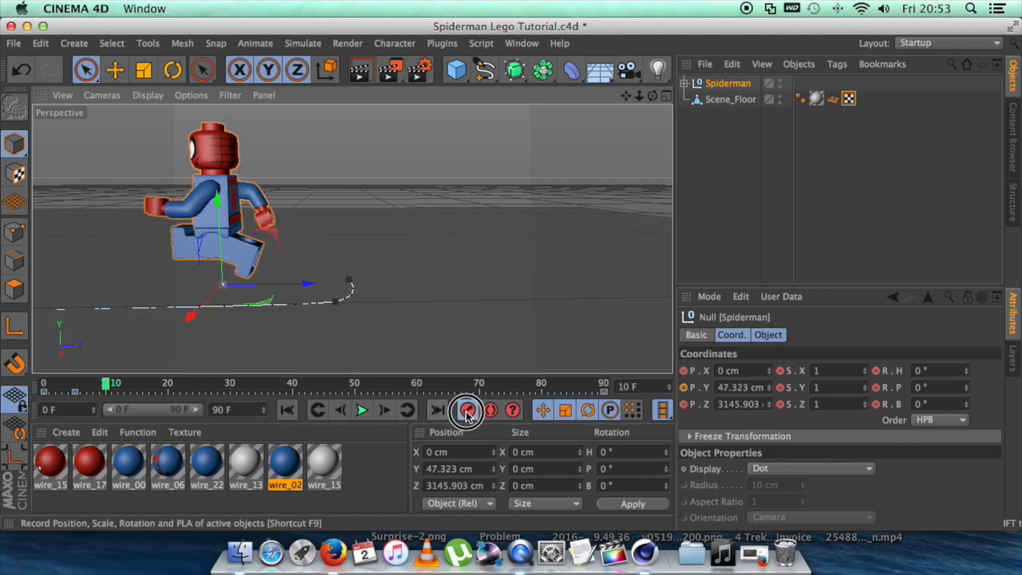
left_click(467, 410)
left_click_drag(626, 95, 448, 112)
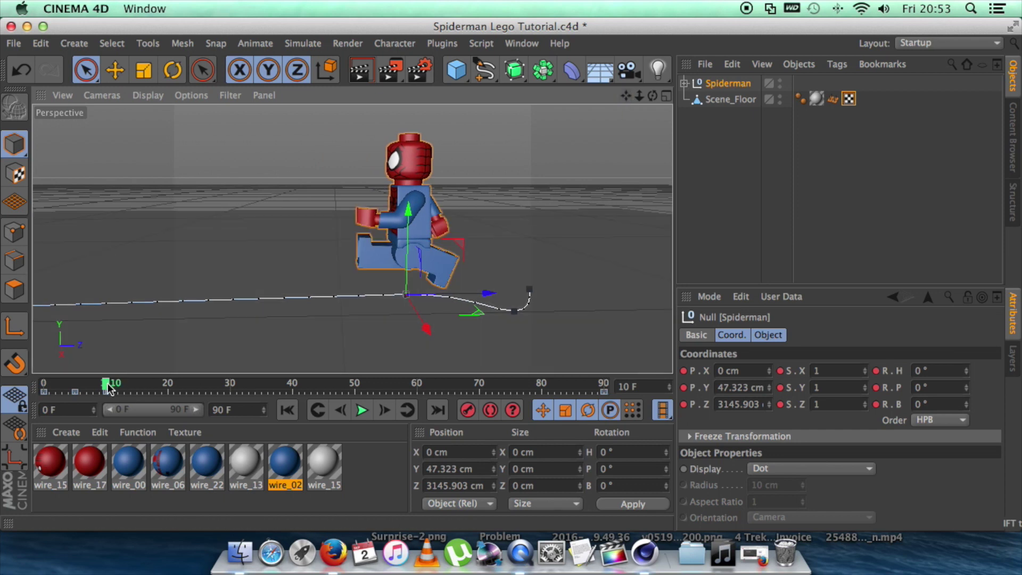
Step: Key Spiderman lowered again at frame 15, then scrub ahead through the later frames
left_click_drag(111, 387, 138, 389)
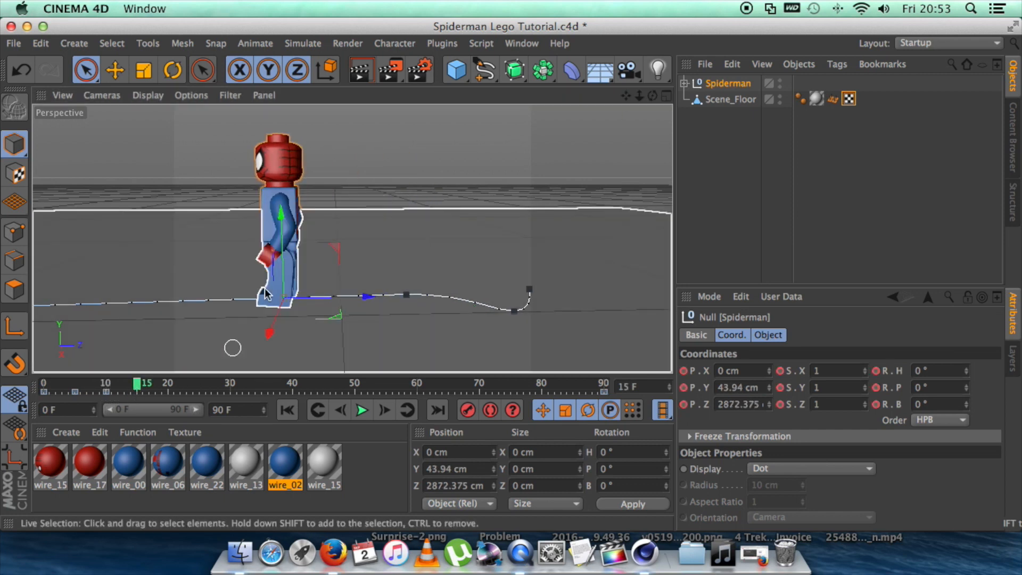
left_click_drag(280, 208, 281, 235)
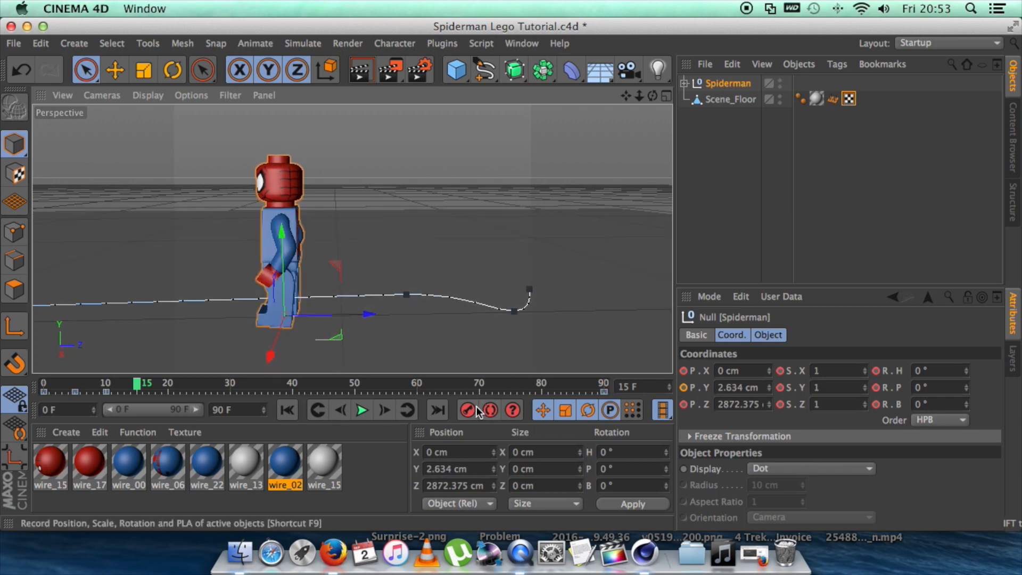
left_click(467, 410)
left_click_drag(146, 386, 603, 386)
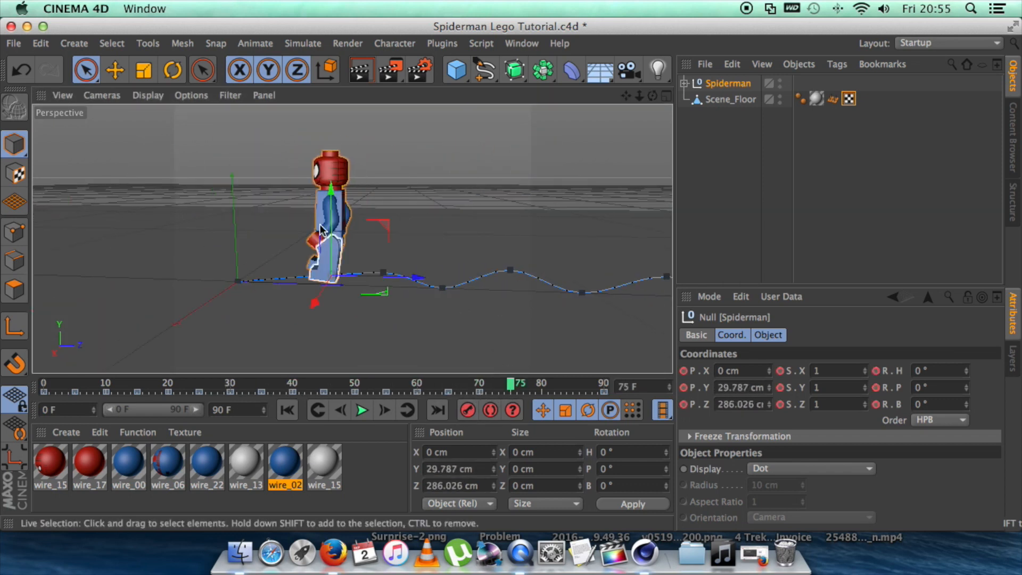
left_click_drag(652, 96, 559, 160)
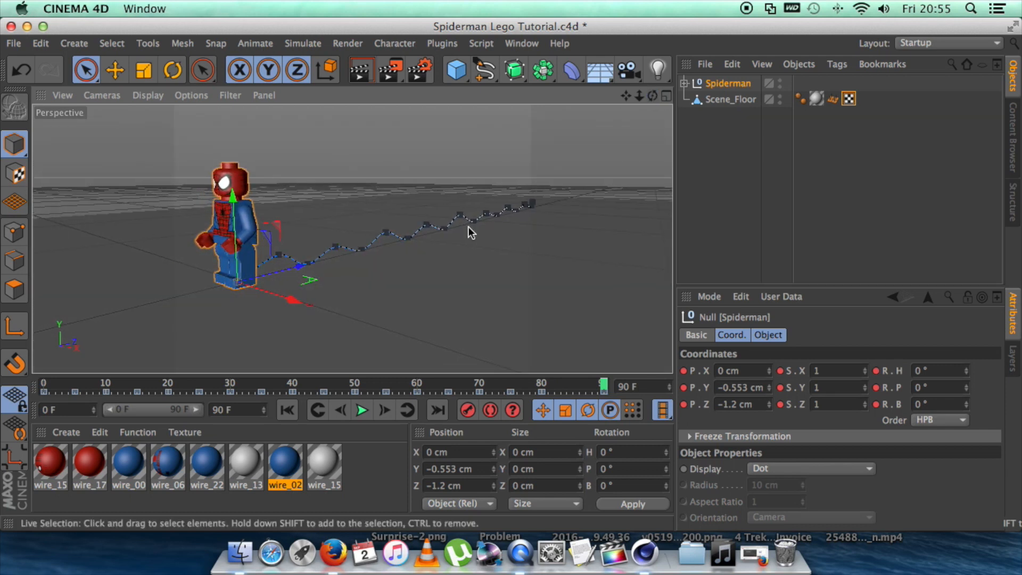
left_click_drag(603, 387, 44, 386)
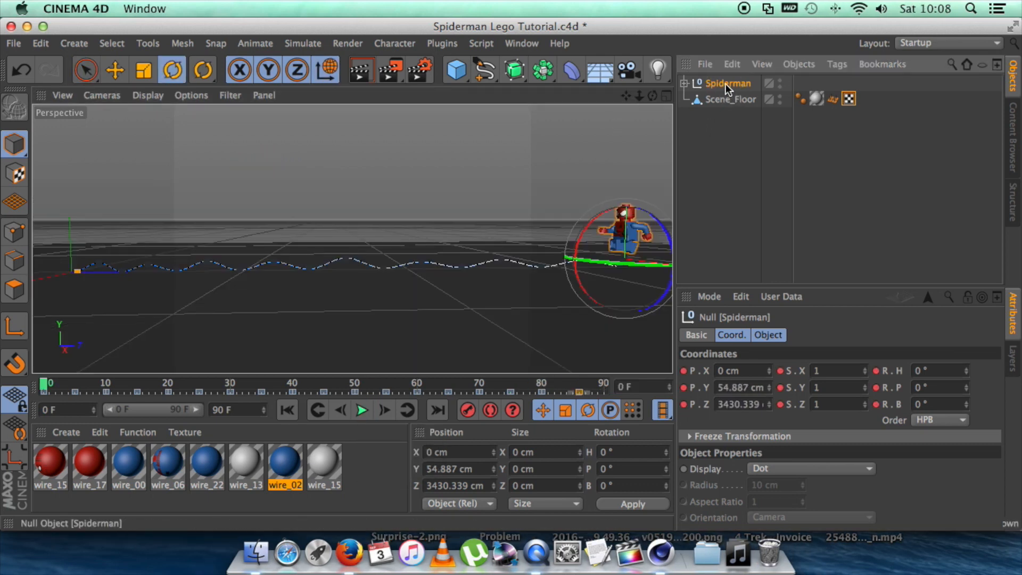
Step: Show Spiderman's F-curves and frame the green Position.Y bounce curve in the graph
right_click(726, 85)
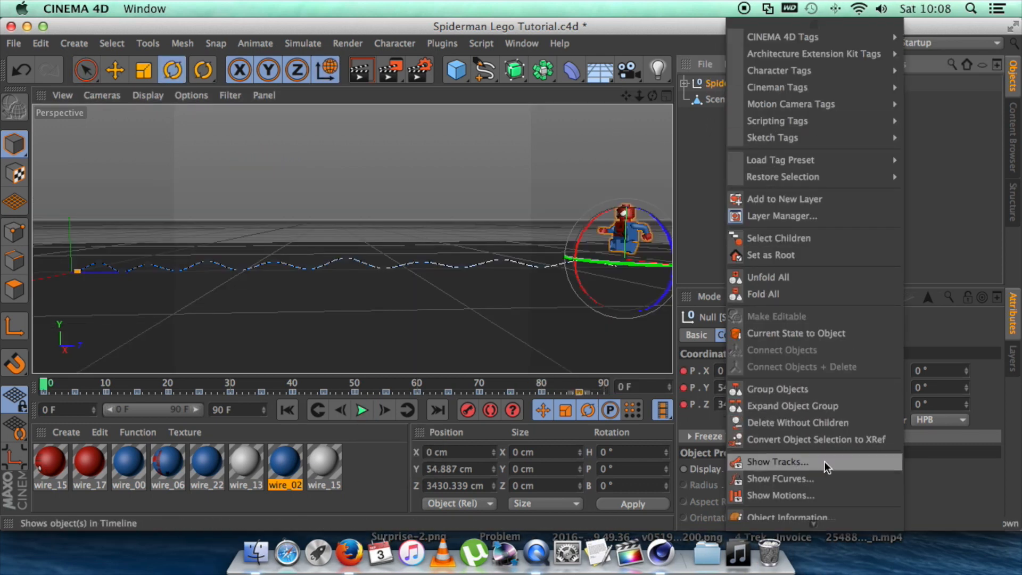
left_click(801, 482)
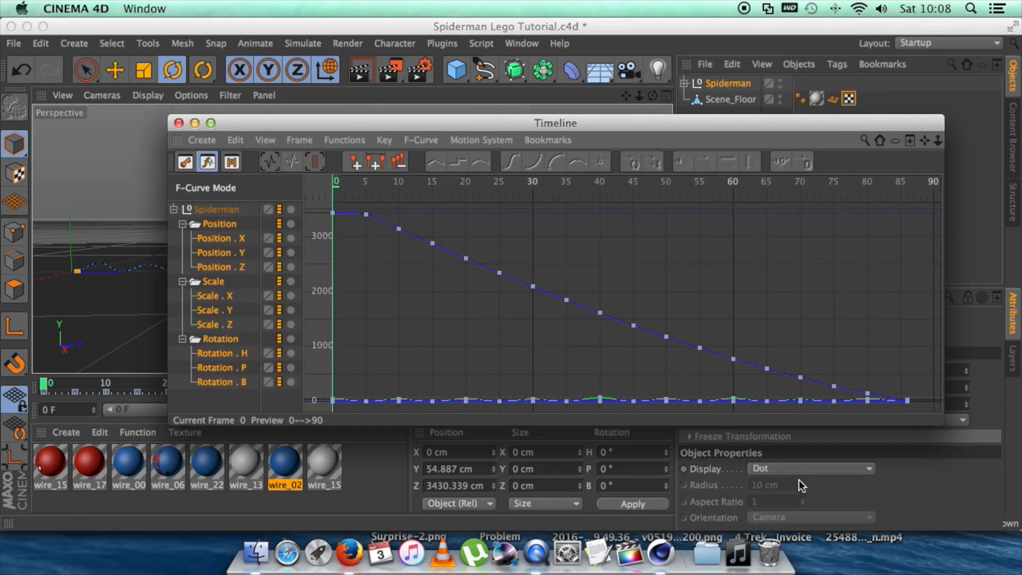
left_click_drag(683, 124, 638, 105)
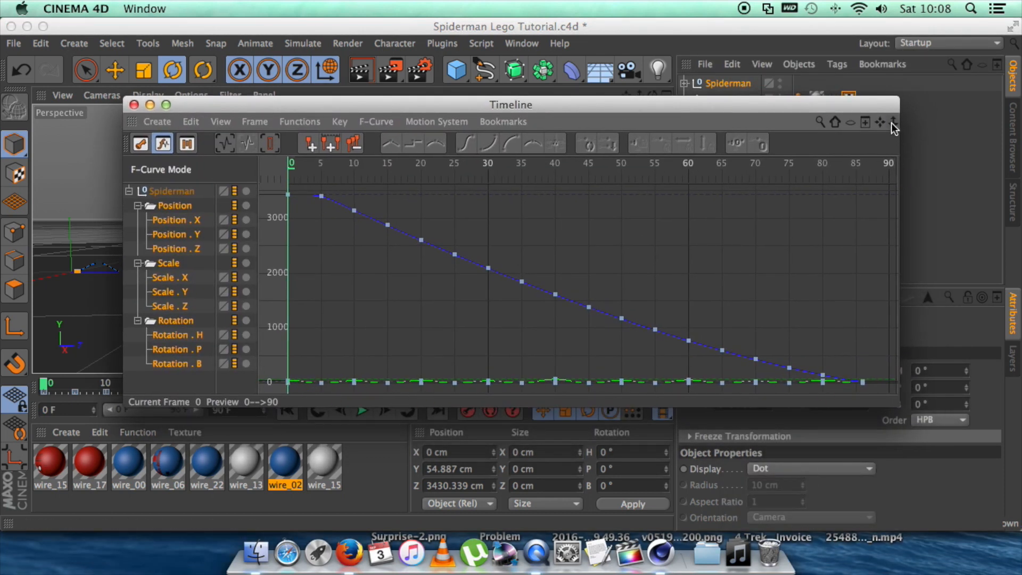
left_click_drag(893, 126, 893, 121)
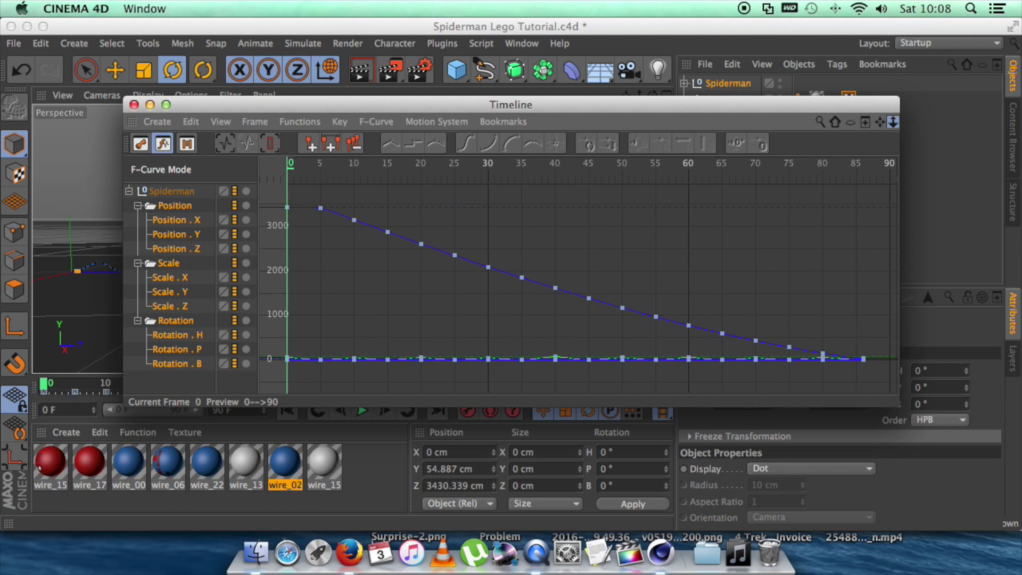
left_click(879, 122)
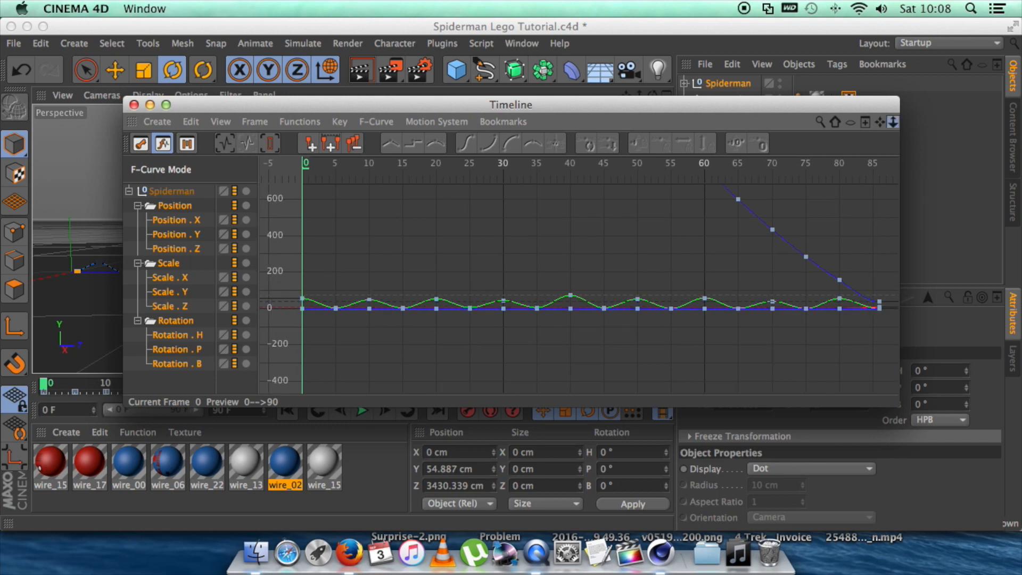
left_click_drag(892, 128, 892, 121)
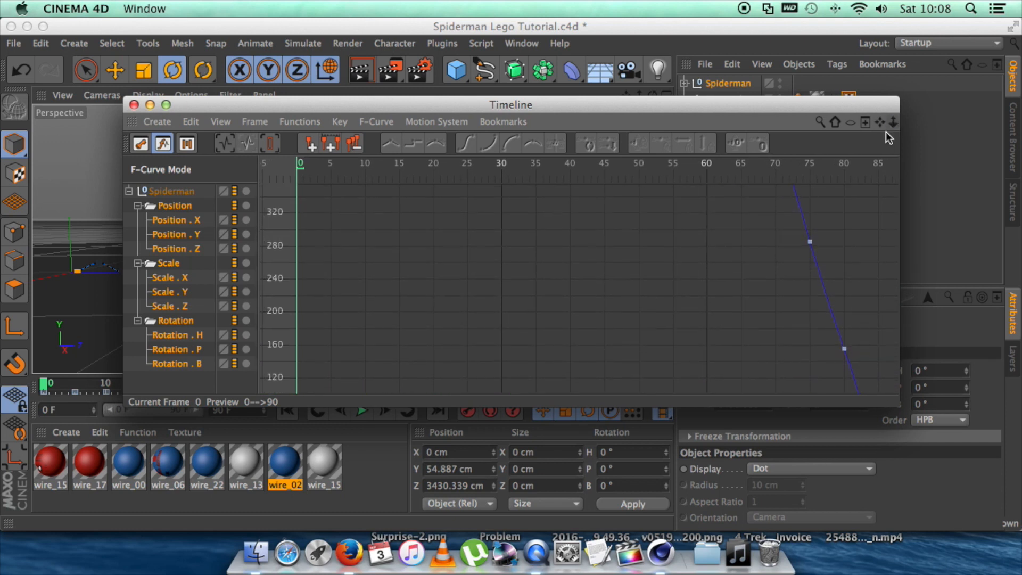
left_click_drag(883, 123, 880, 137)
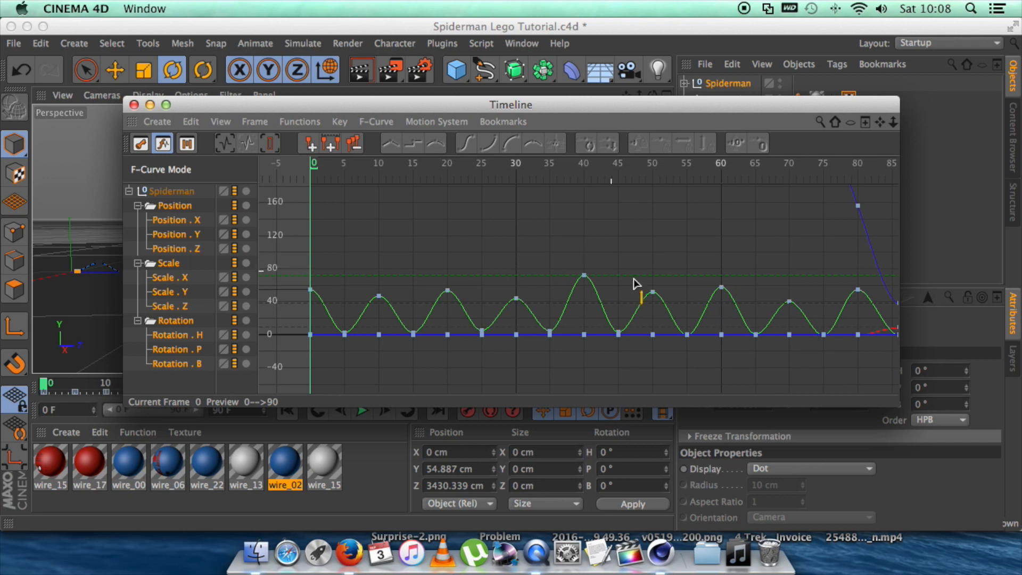
Step: Select the bounce curve's keys and set them to Spline interpolation for a rounded wave
left_click(584, 278)
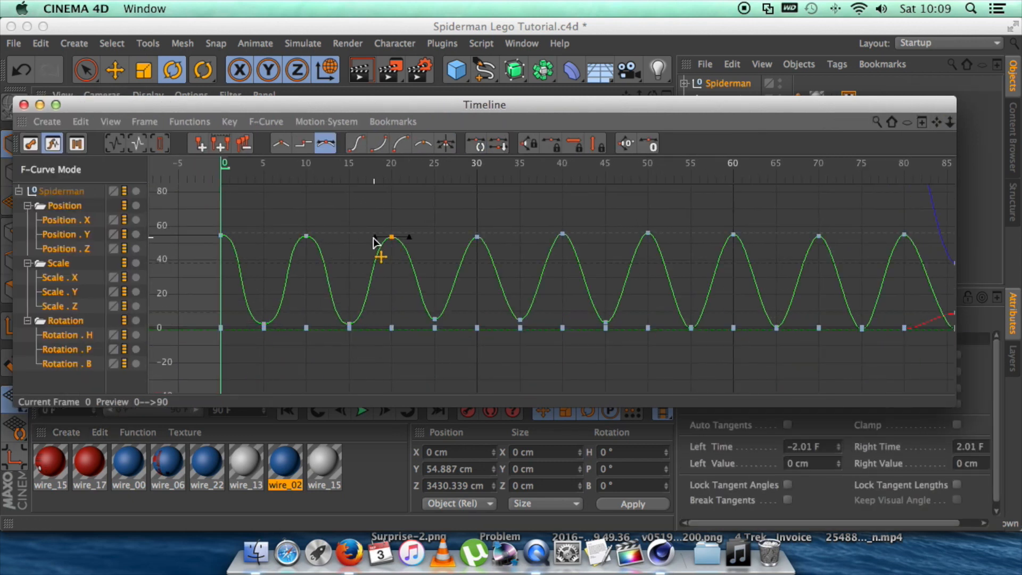
left_click(519, 325)
left_click(605, 237)
left_click(693, 326)
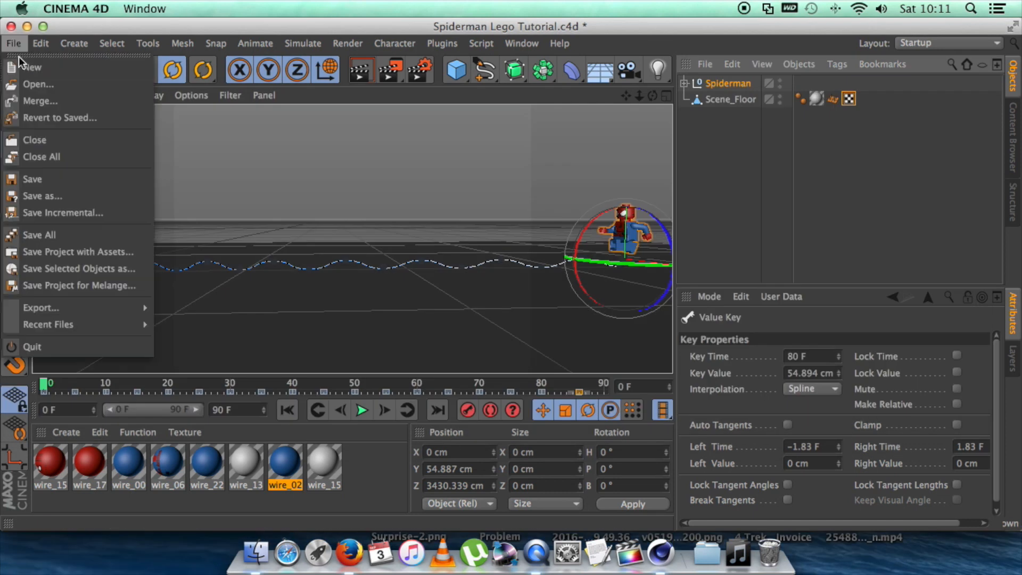
left_click(364, 409)
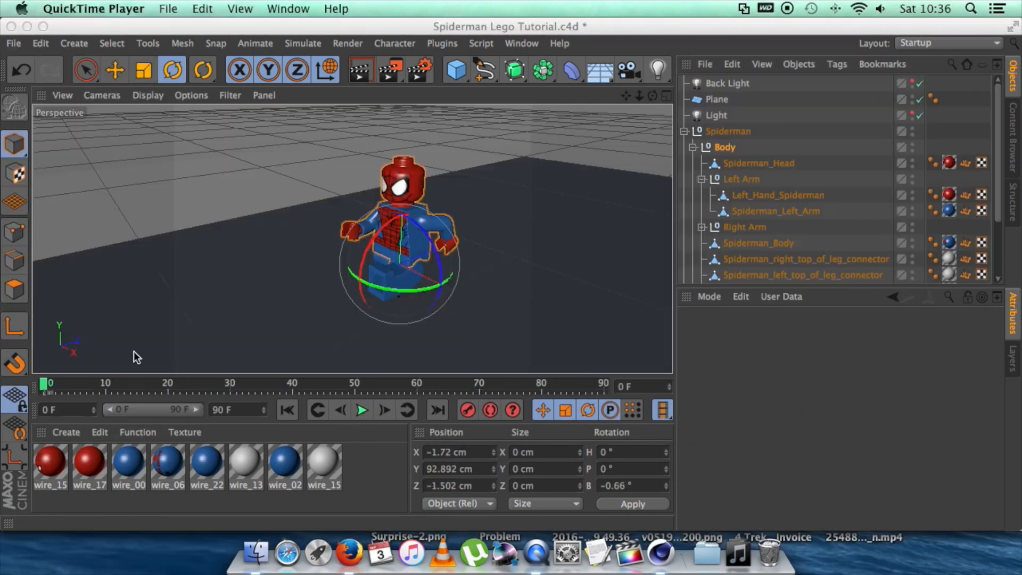
Step: Tilt the Body null's bank at frame 0, then the other way at frame 9, recording a keyframe
left_click(727, 131)
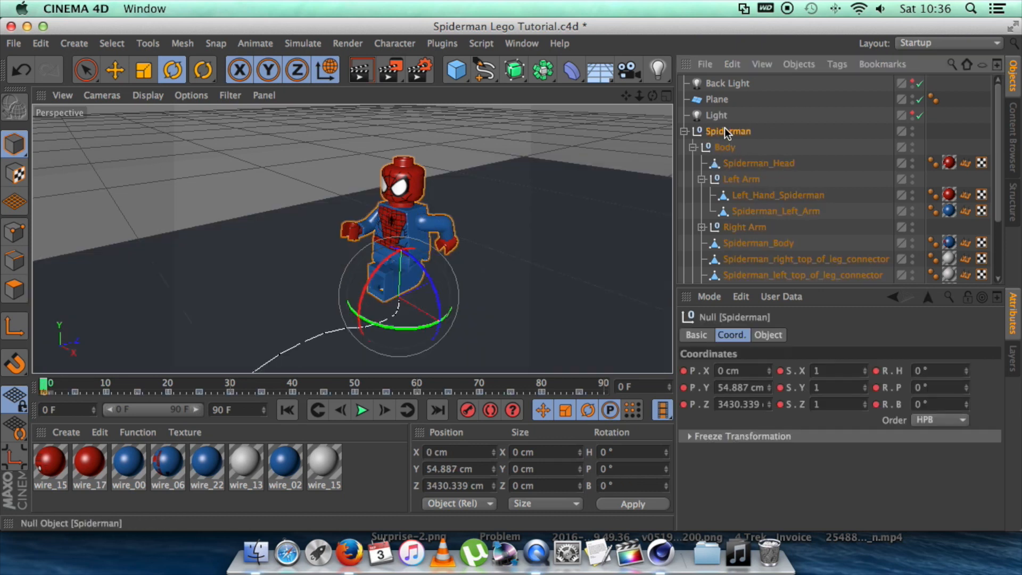
left_click(725, 148)
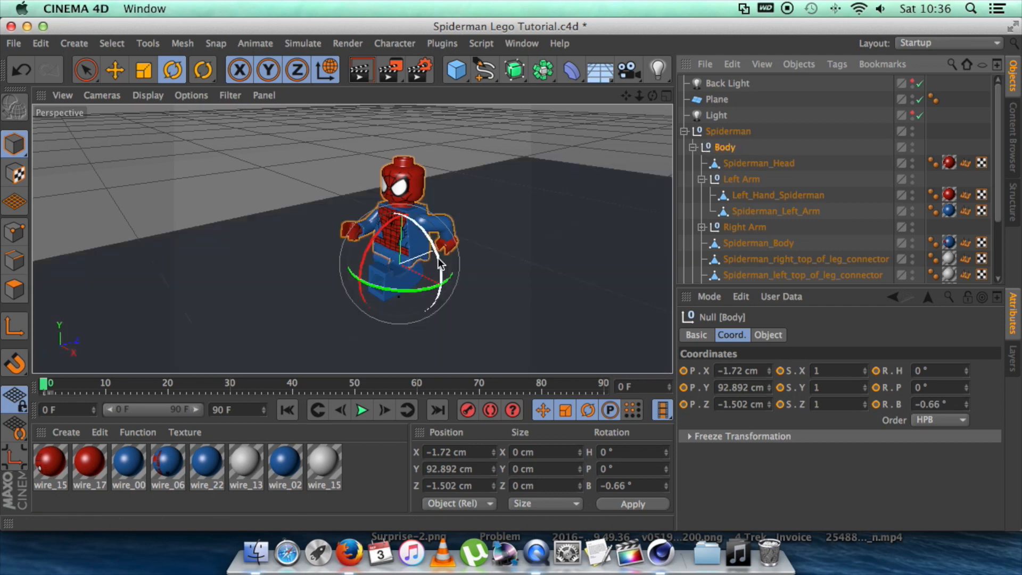
left_click_drag(438, 258, 436, 255)
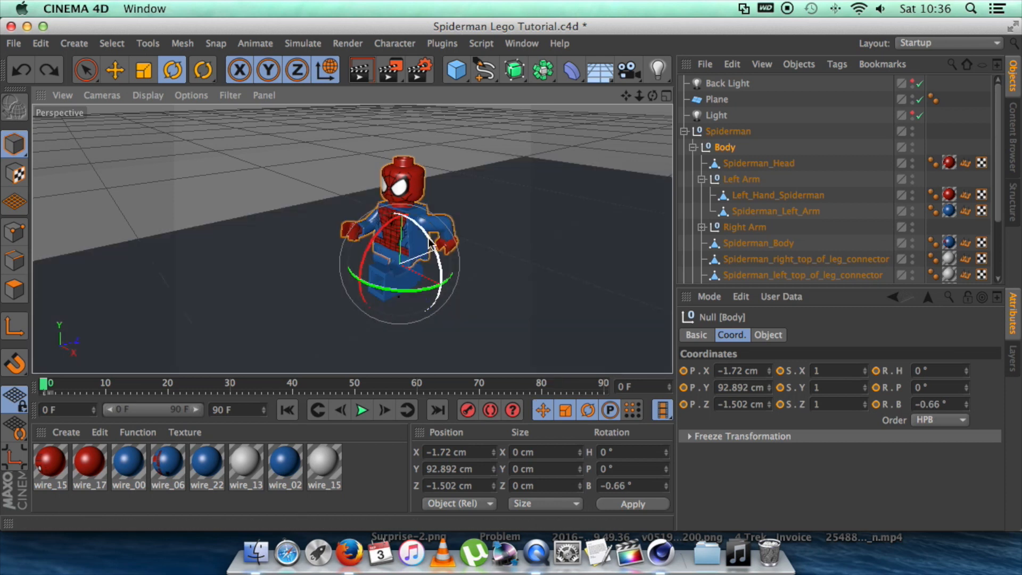
left_click_drag(431, 240, 431, 244)
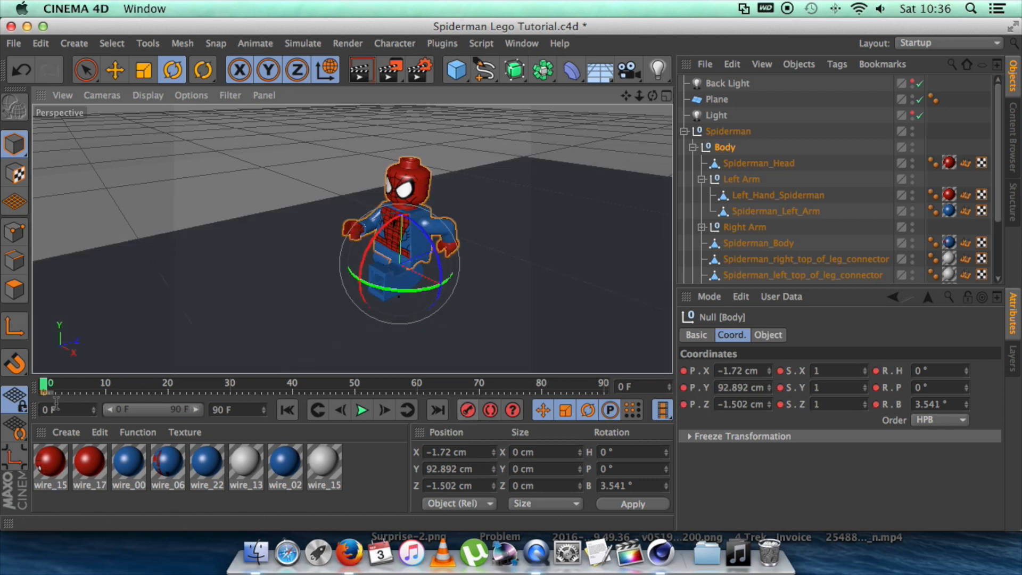
left_click_drag(45, 389, 101, 389)
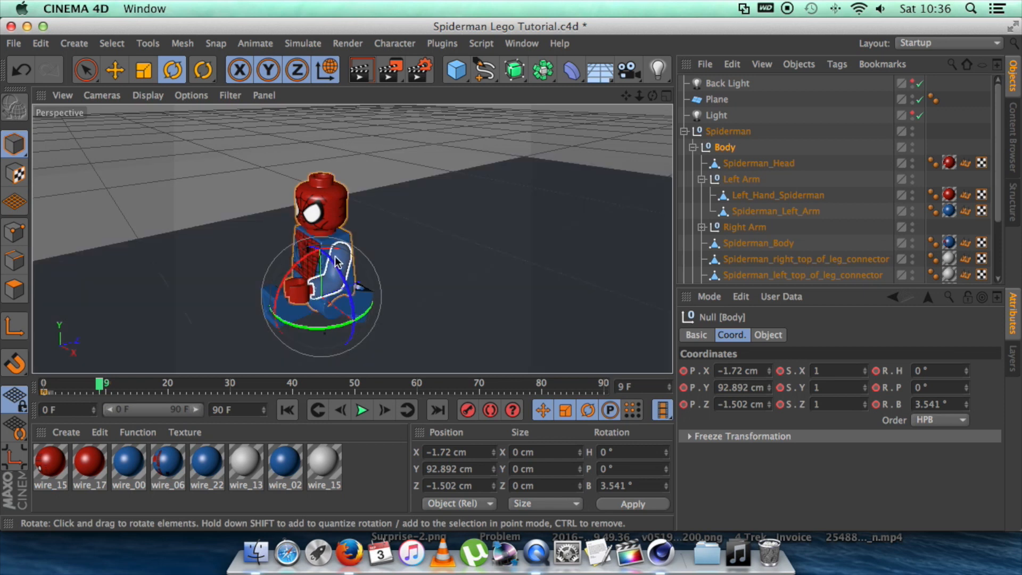
left_click_drag(336, 268, 335, 260)
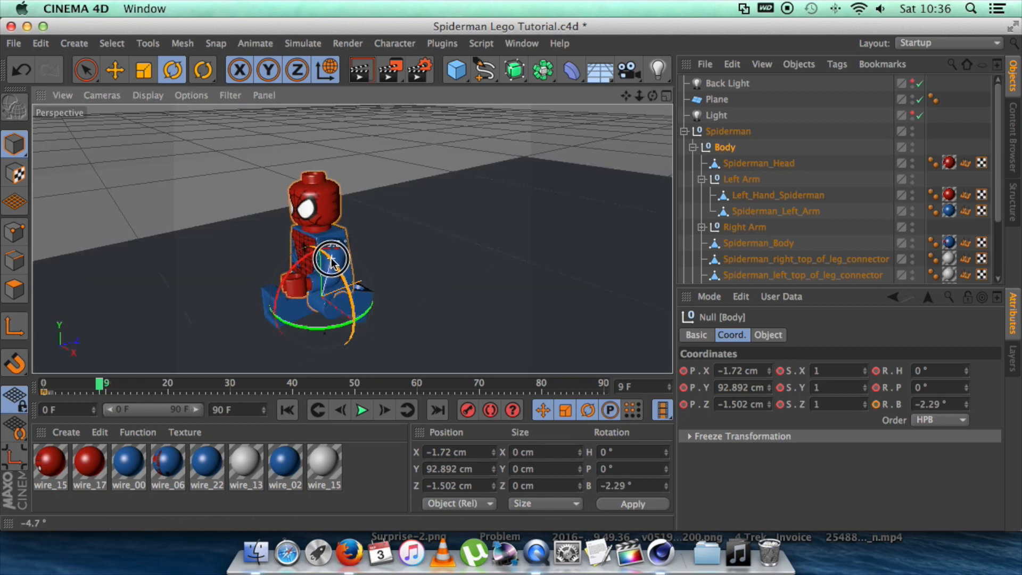
left_click(468, 409)
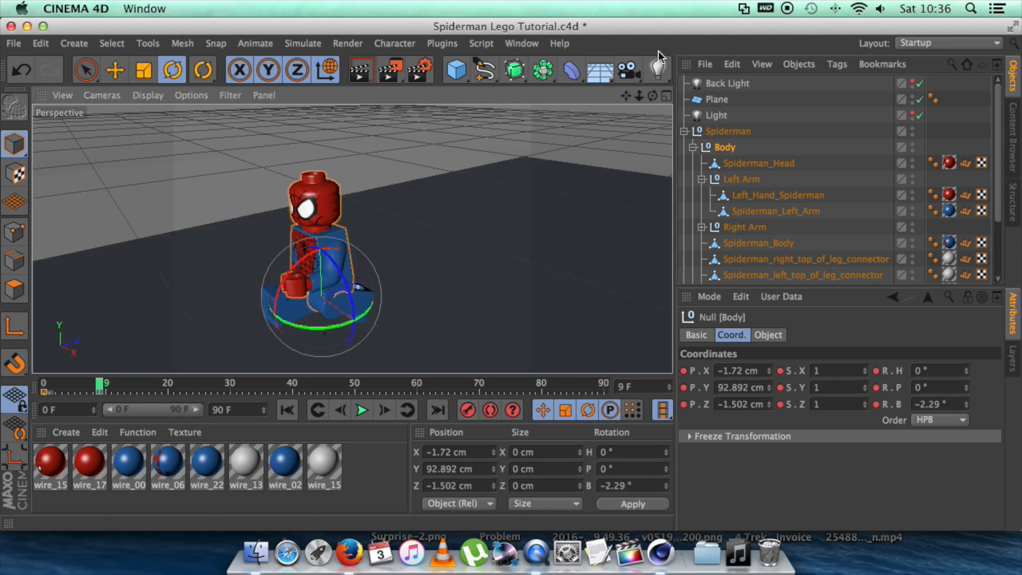
Step: Tilt the body back to the other side at frame 19 and record the keyframe
left_click_drag(626, 97, 790, 48)
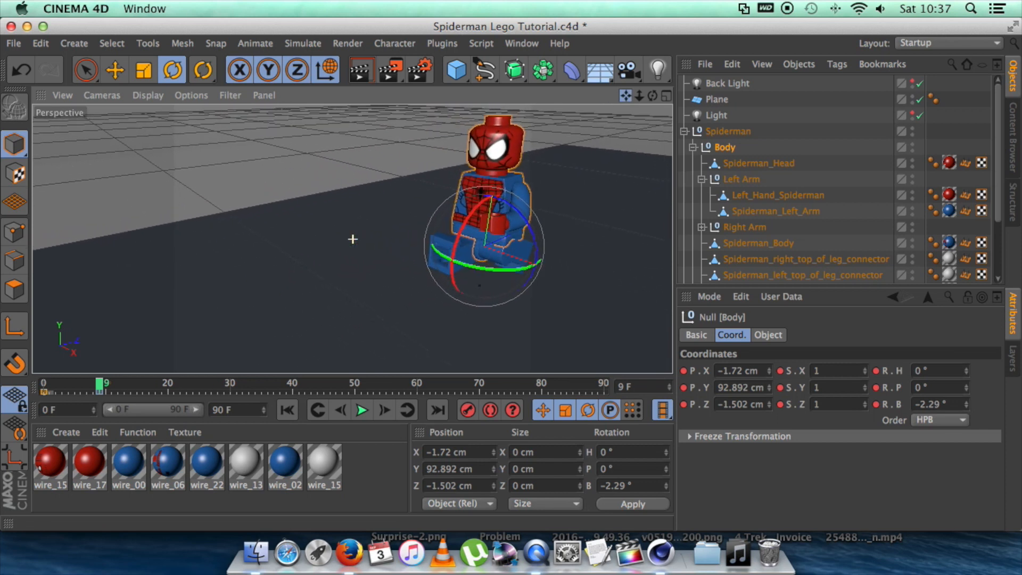
left_click_drag(639, 98, 619, 93)
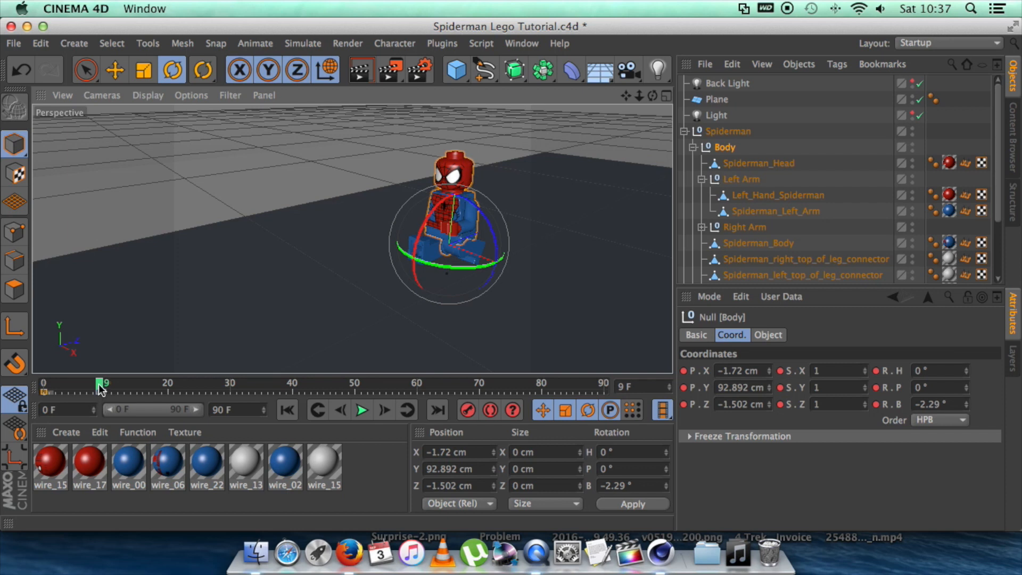
left_click_drag(100, 388, 163, 391)
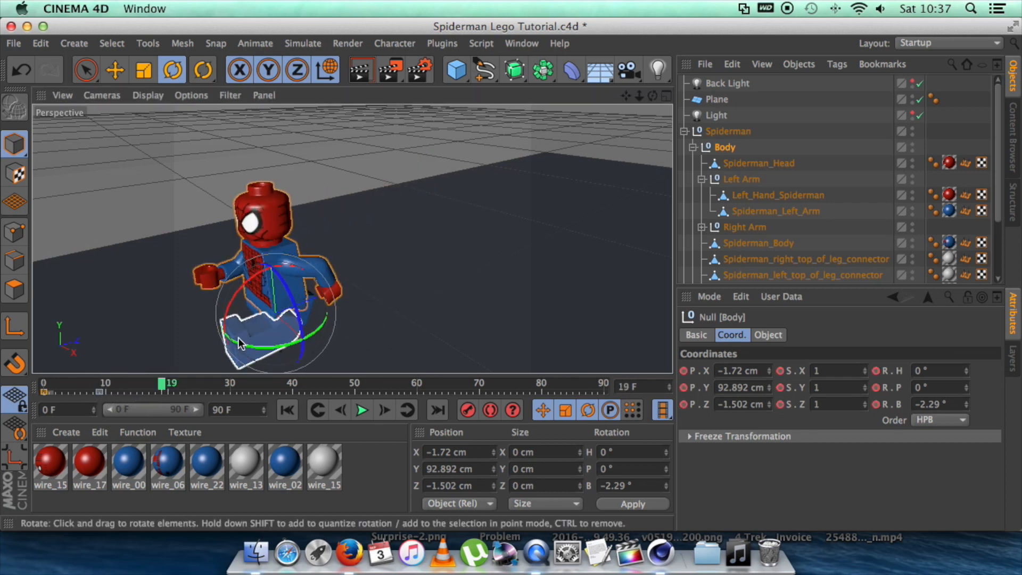
left_click_drag(284, 315, 295, 306)
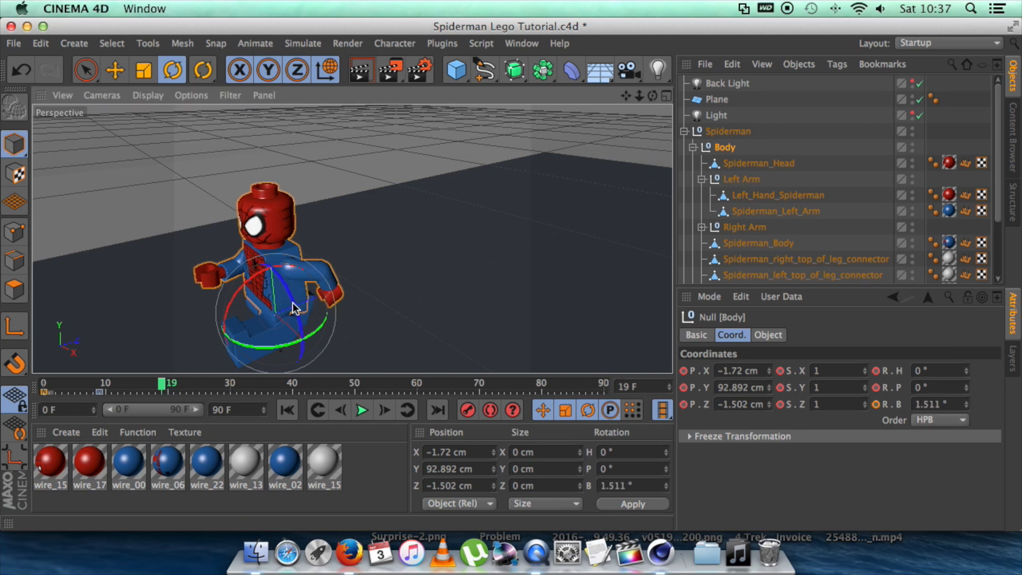
left_click_drag(588, 150, 449, 286, "alt")
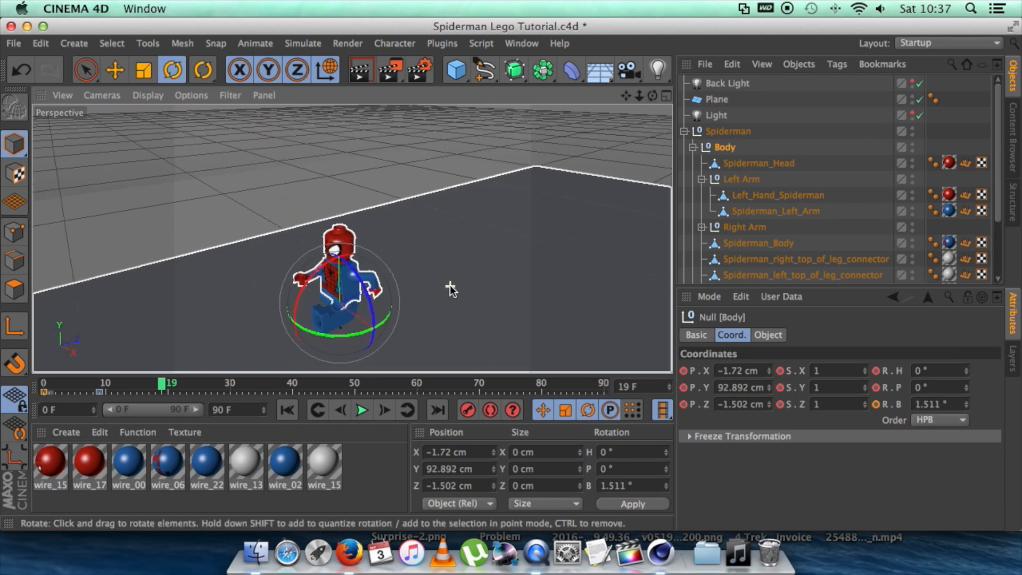
left_click_drag(626, 96, 559, 160)
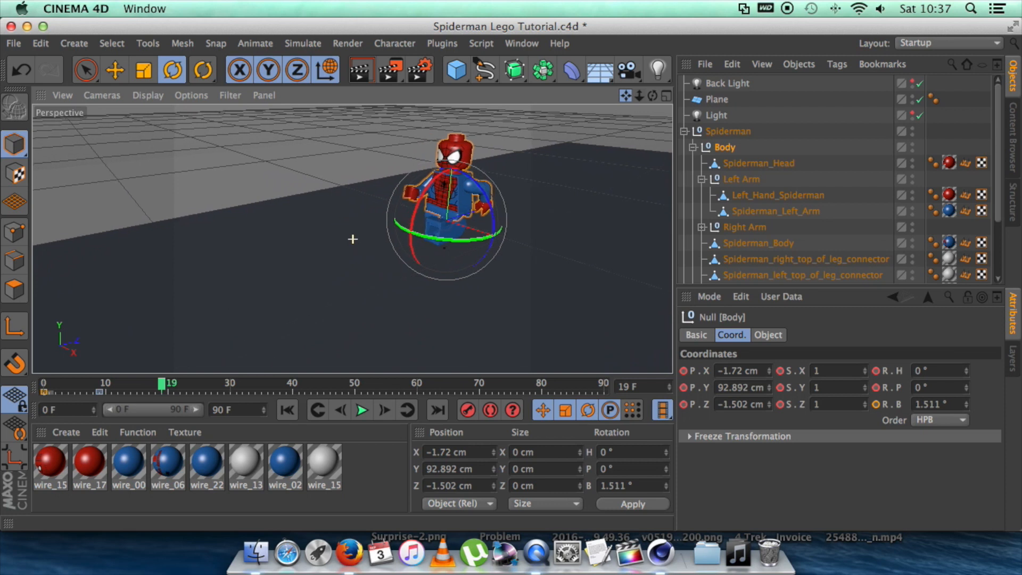
left_click_drag(626, 96, 606, 124)
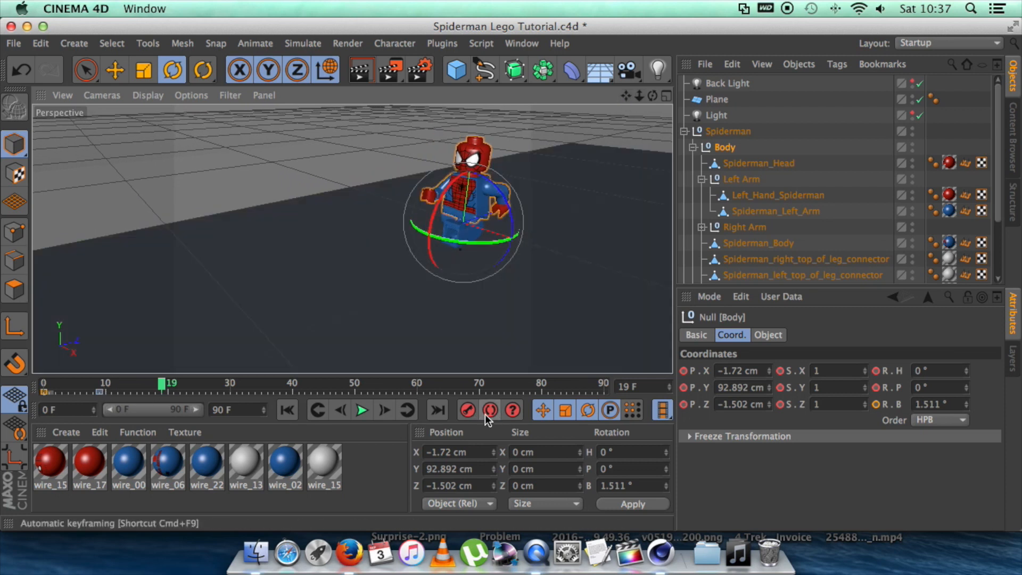
left_click(470, 410)
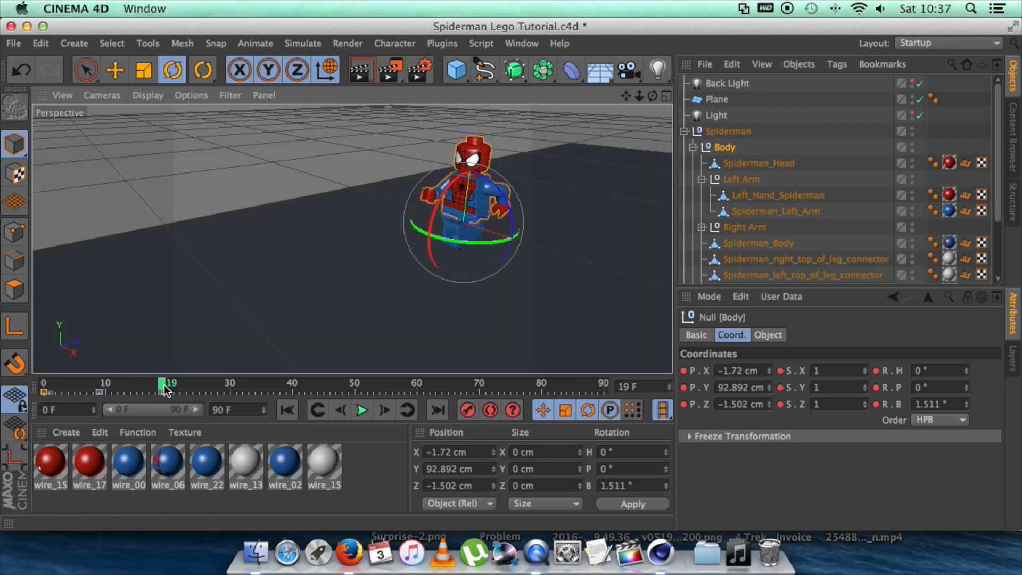
Step: Add opposite bank tilts at frames 29 and 70, then return to the selection tool
left_click_drag(164, 383, 230, 386)
left_click_drag(329, 240, 343, 240)
left_click(231, 386)
left_click_drag(230, 386, 351, 386)
left_click_drag(343, 240, 352, 232)
mouse_move(351, 386)
left_mouse_down()
mouse_move(482, 387)
mouse_move(36, 385)
left_mouse_up()
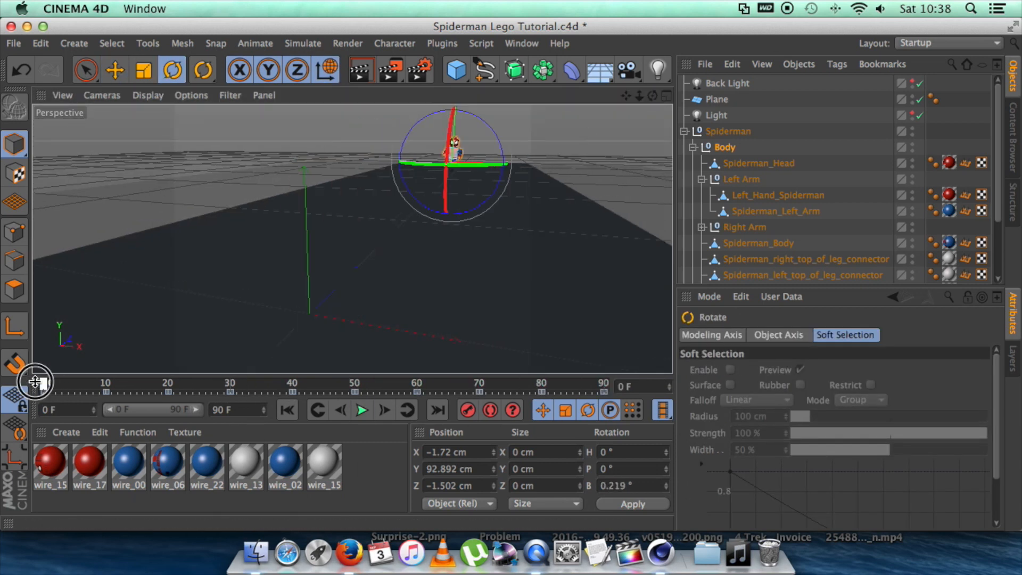
left_click(86, 70)
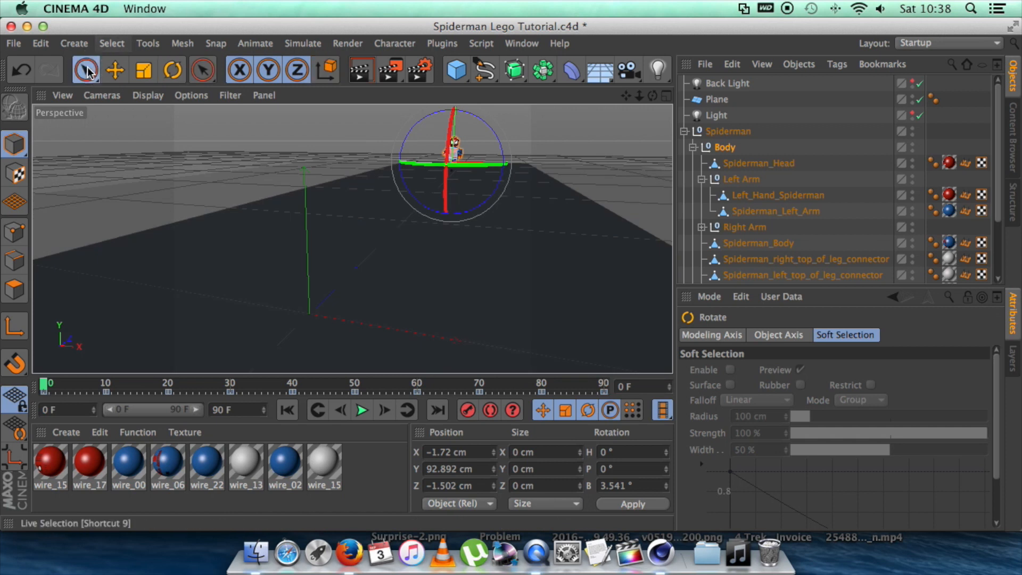
left_click(727, 131)
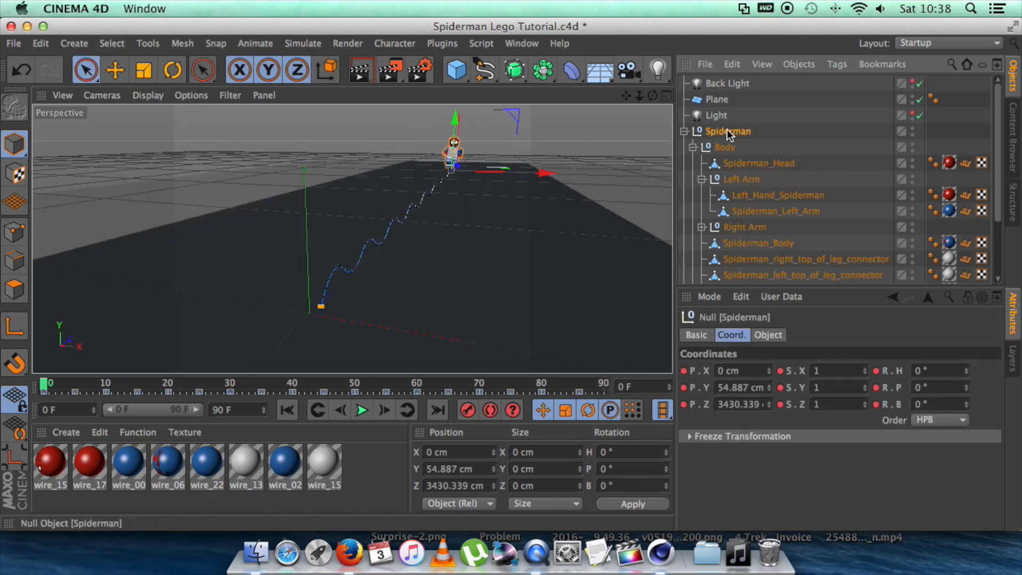
left_click(361, 410)
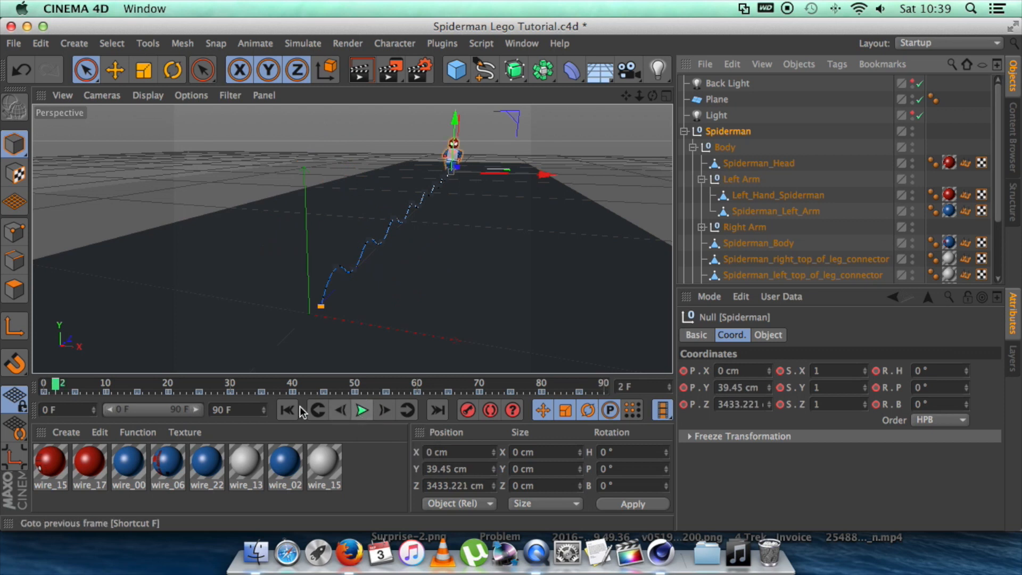
left_click(44, 387)
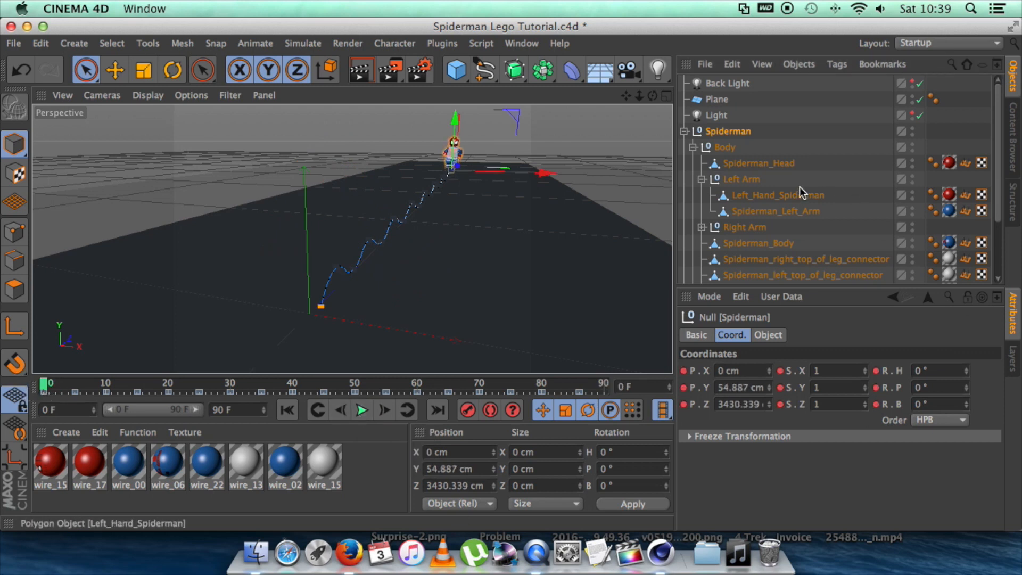
left_click(722, 148)
Step: Show the Body null's F-curves, frame them and reshape the sway keys at frames 0 and 70
right_click(724, 147)
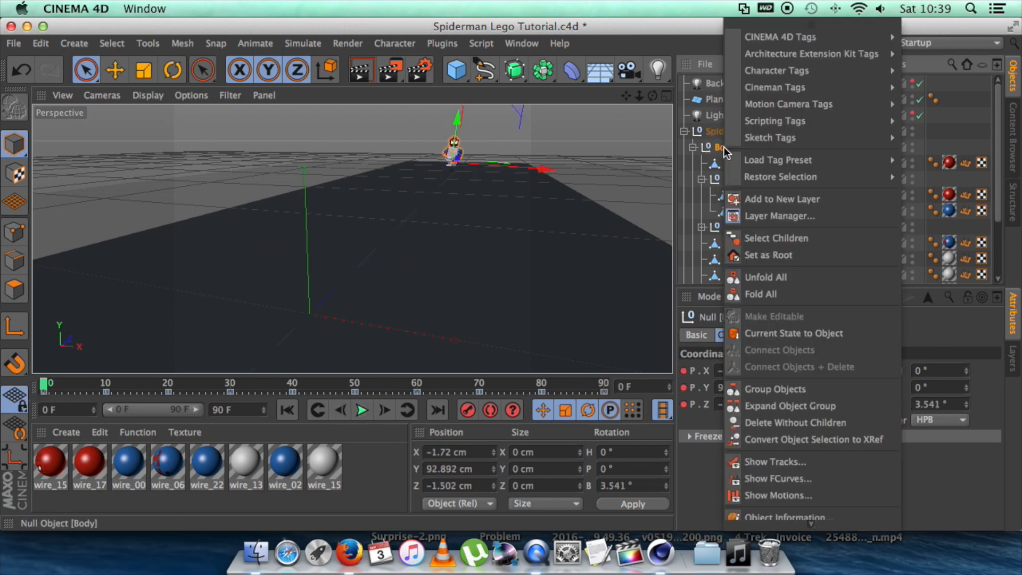
left_click(783, 479)
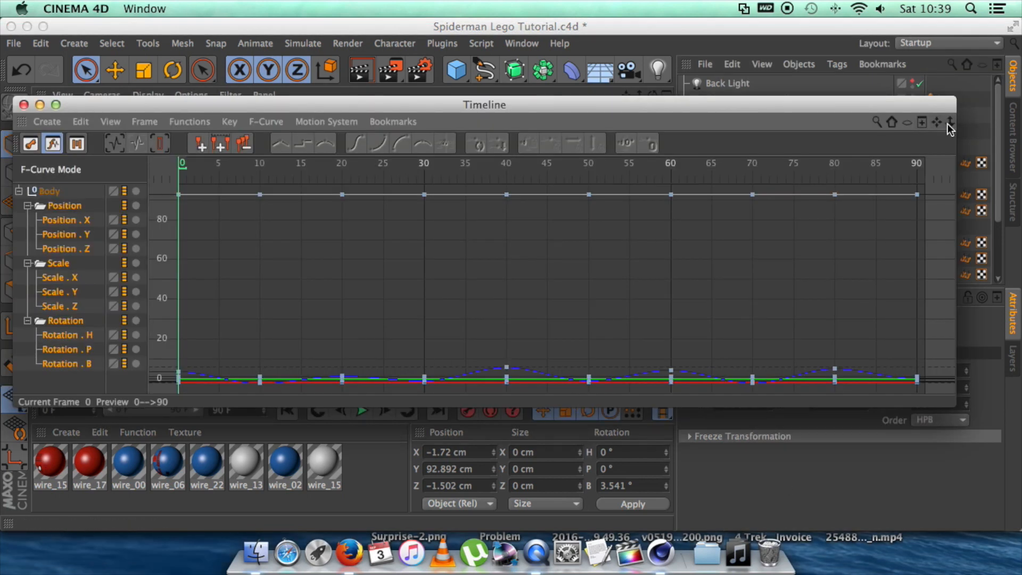
left_click_drag(948, 124, 918, 160)
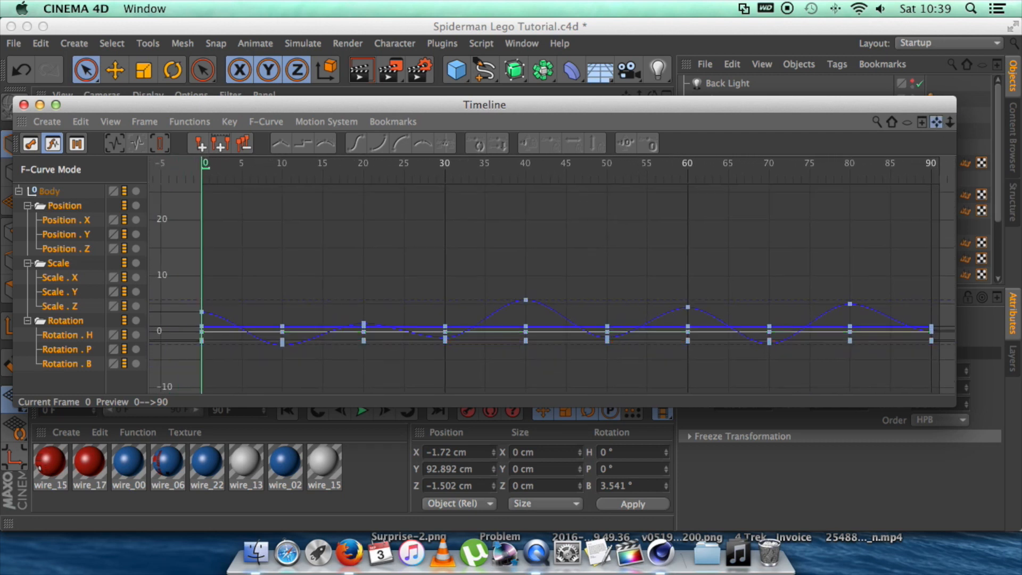
left_click_drag(936, 122, 935, 121)
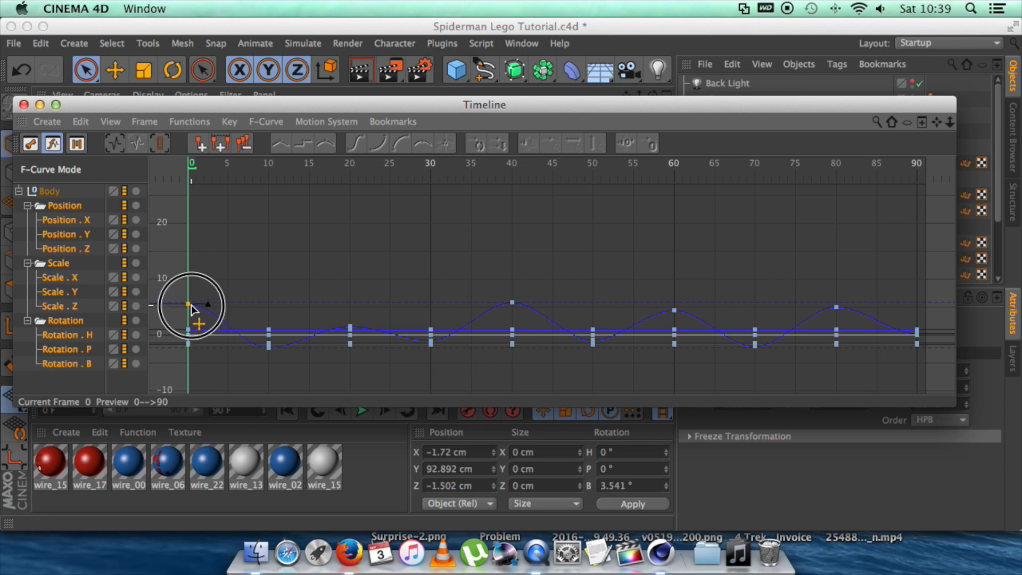
left_click(192, 308)
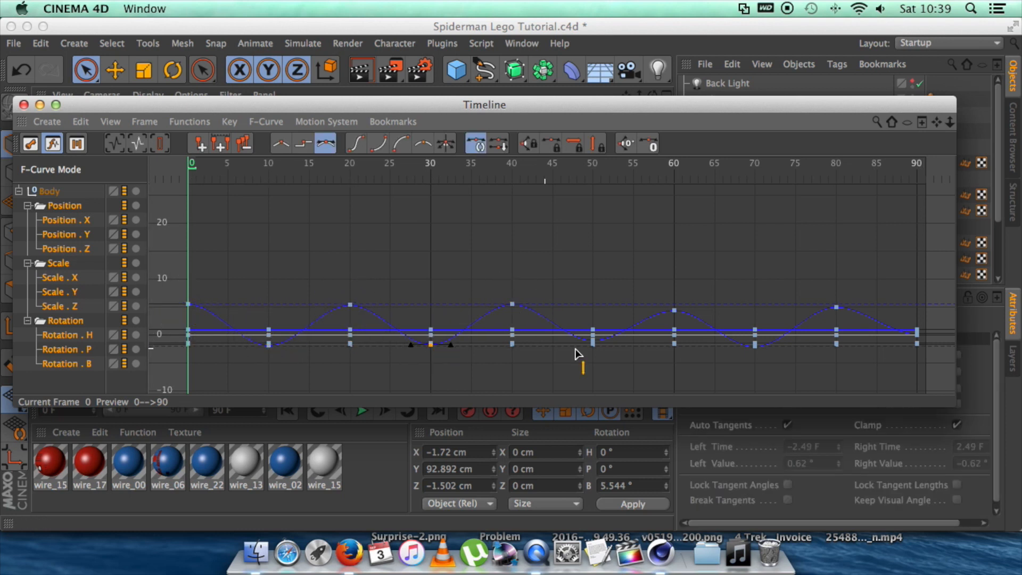
left_click(916, 343, "shift")
left_click(755, 345, "shift")
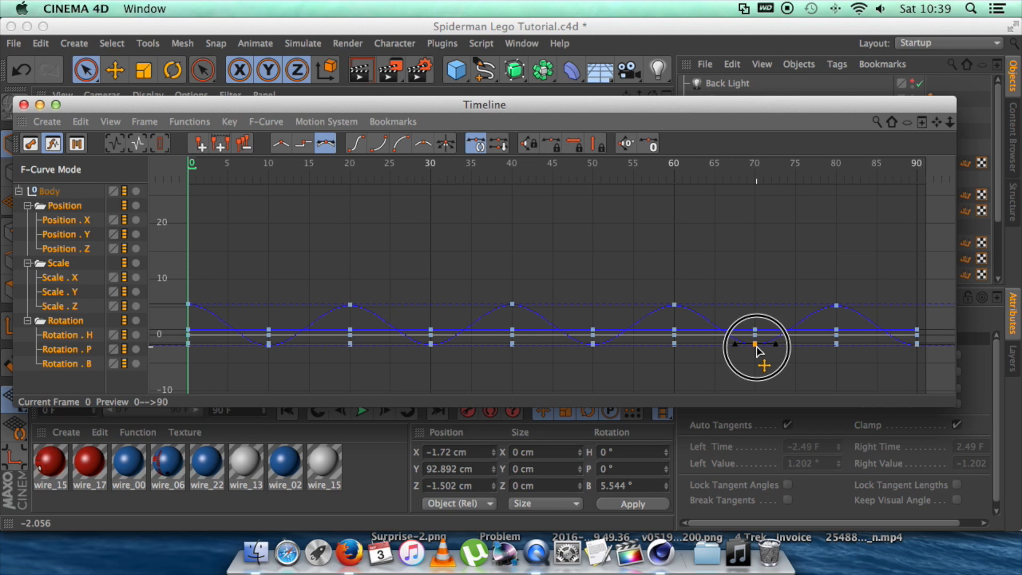
Step: Close the curve editor, play the run back and rewind to frame 0
left_click(25, 104)
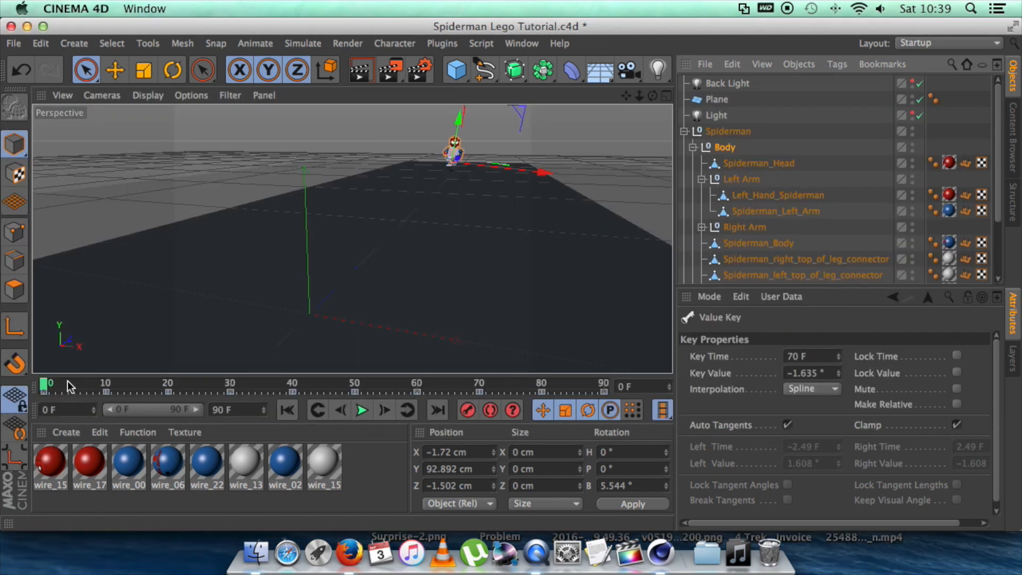
left_click(362, 413)
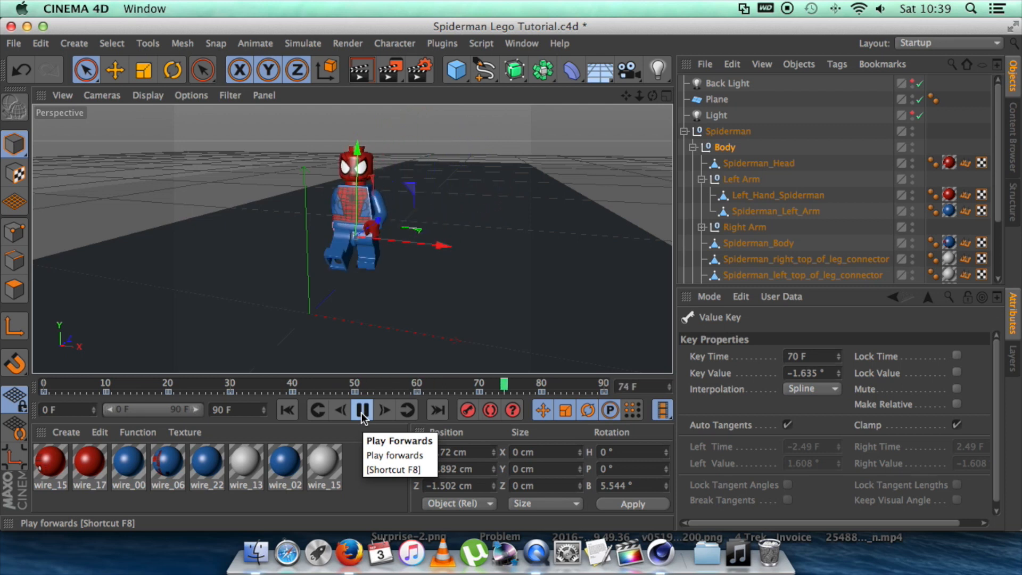
left_click(362, 413)
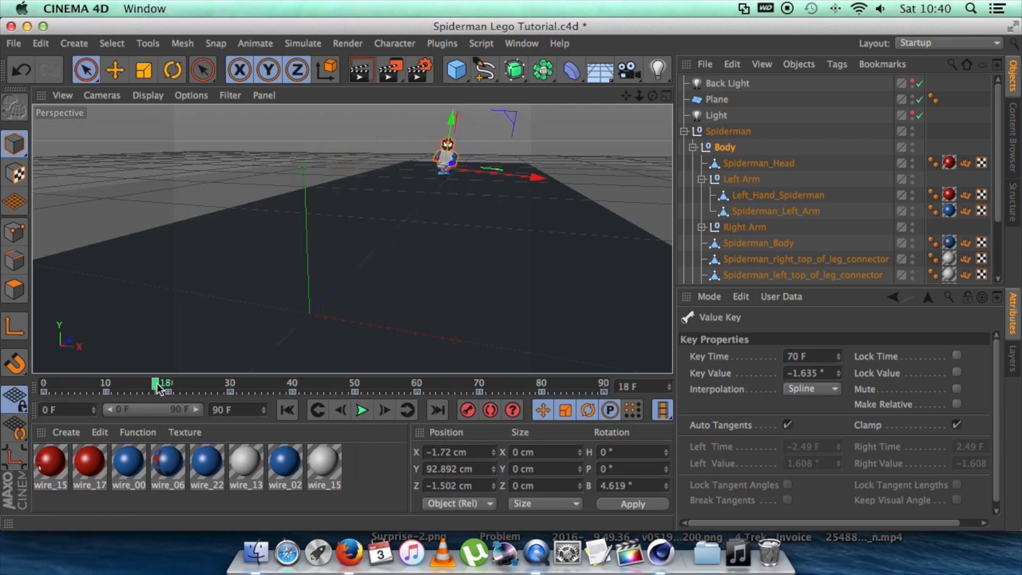
Step: Save the Spiderman Lego Tutorial project via File > Save and scrub near the end to check the run
left_click(322, 345)
left_click(17, 46)
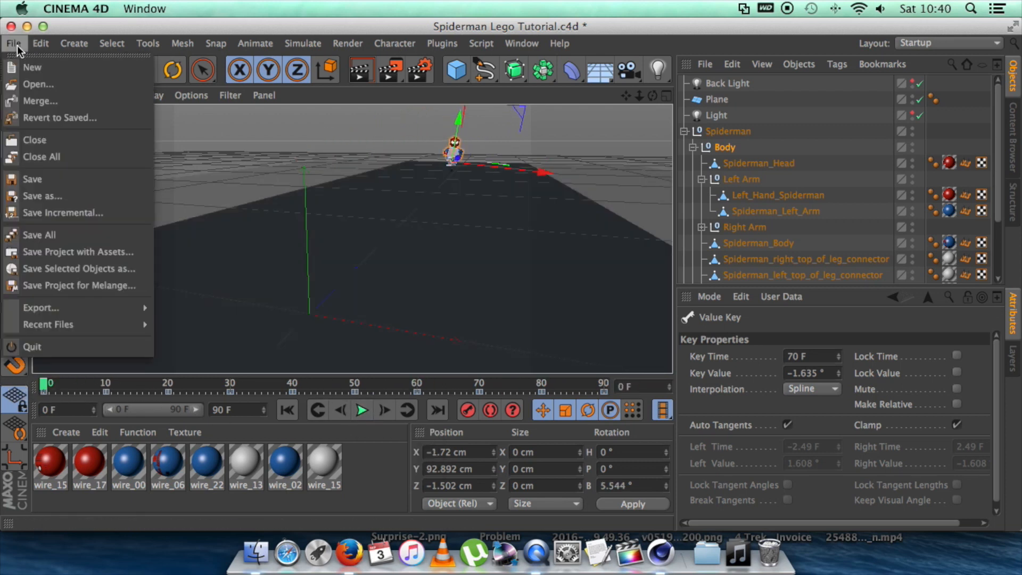
left_click(49, 179)
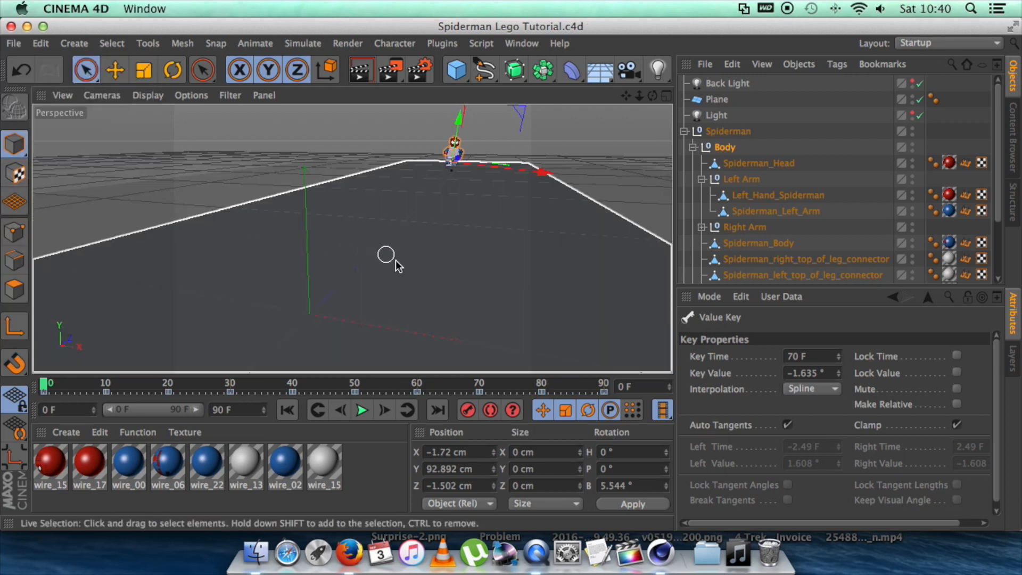
left_click_drag(429, 389, 614, 389)
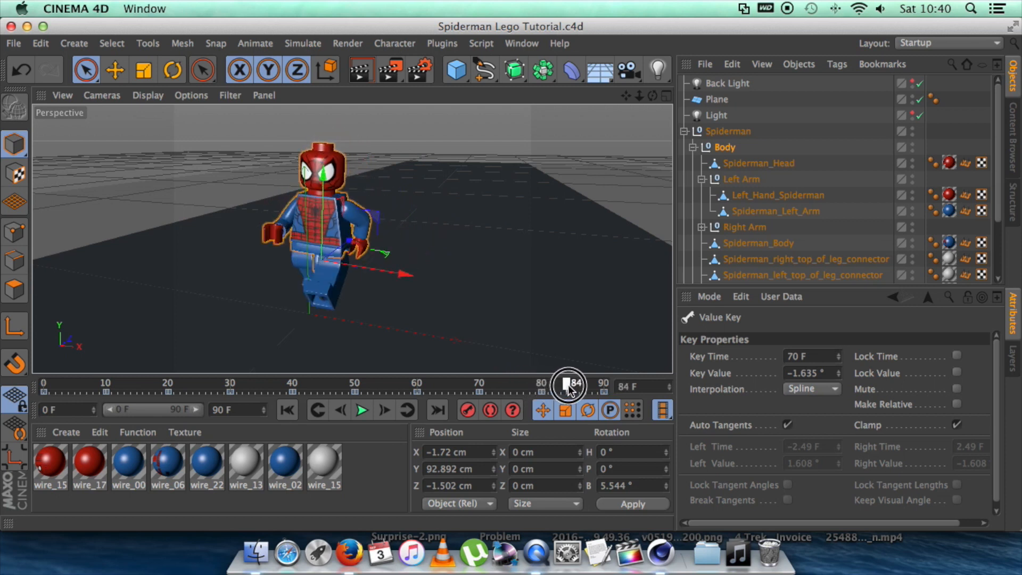